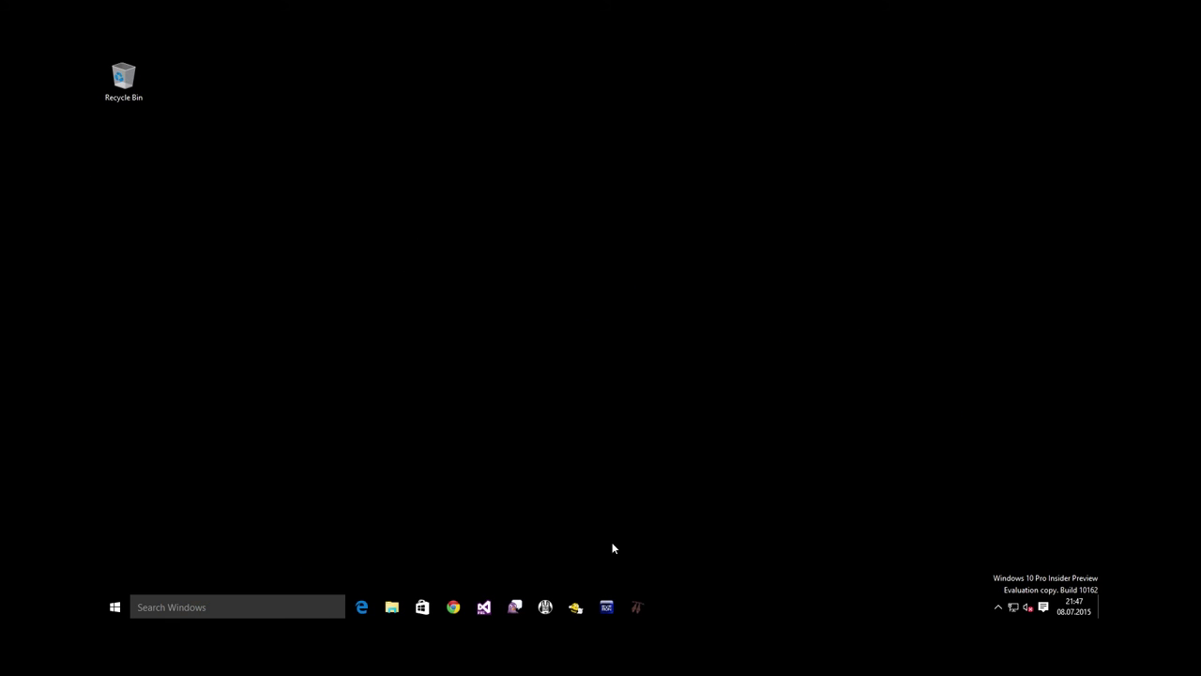
Launch EVEMon and start adding a new API key via File > Add API Key
left_click(607, 608)
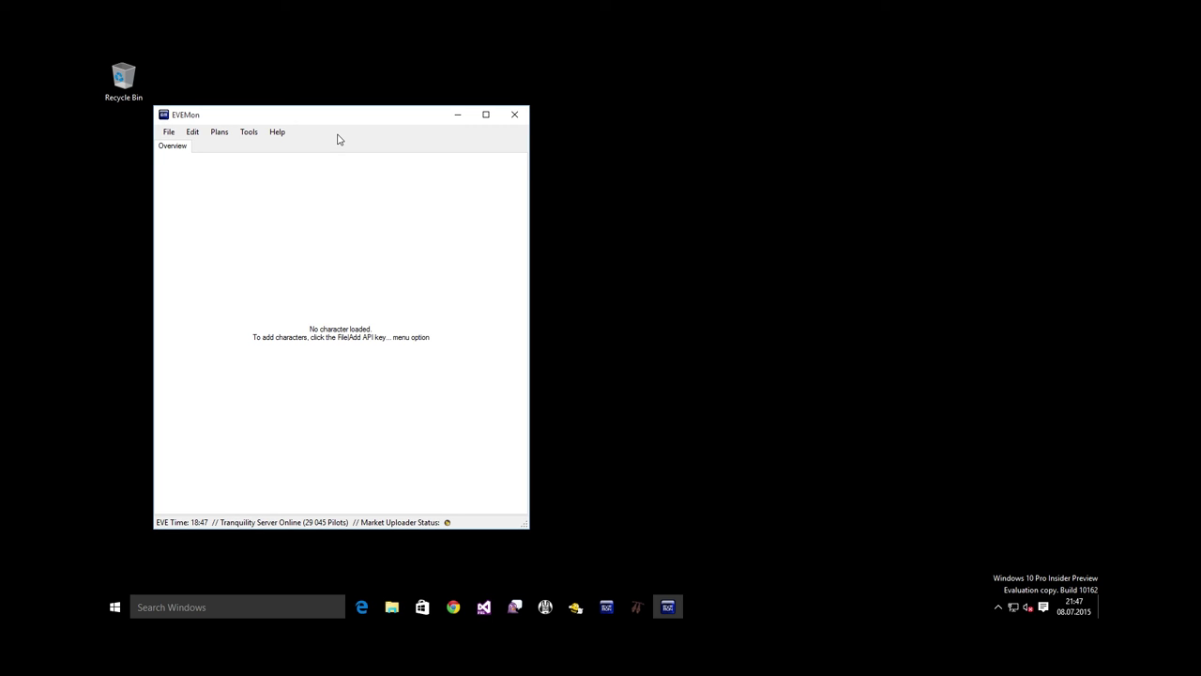
left_click(171, 133)
left_click(176, 147)
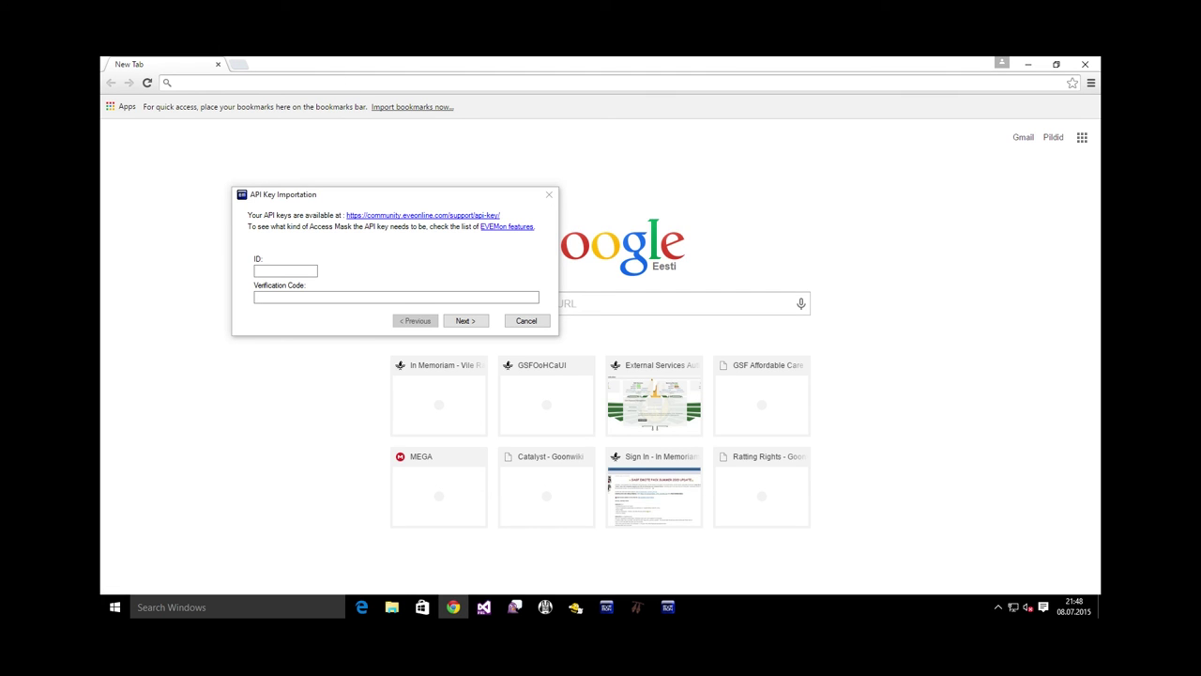
Load the API key management page in Chrome from the copied URL
key("ctrl+v")
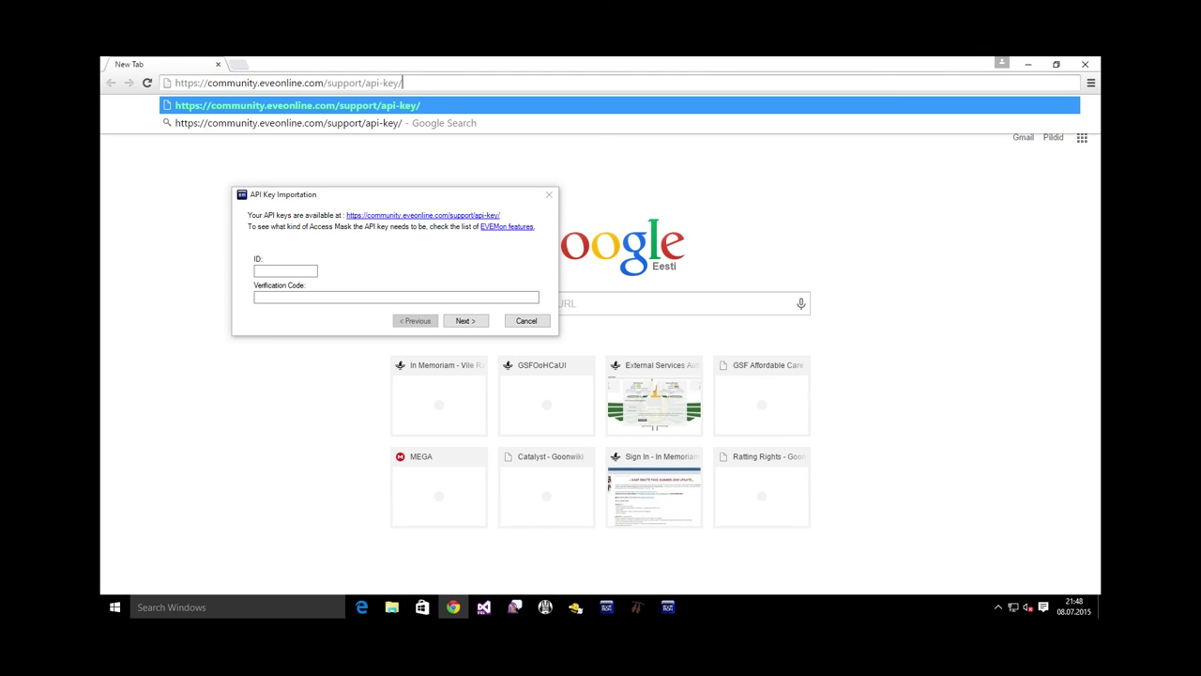
key("Return")
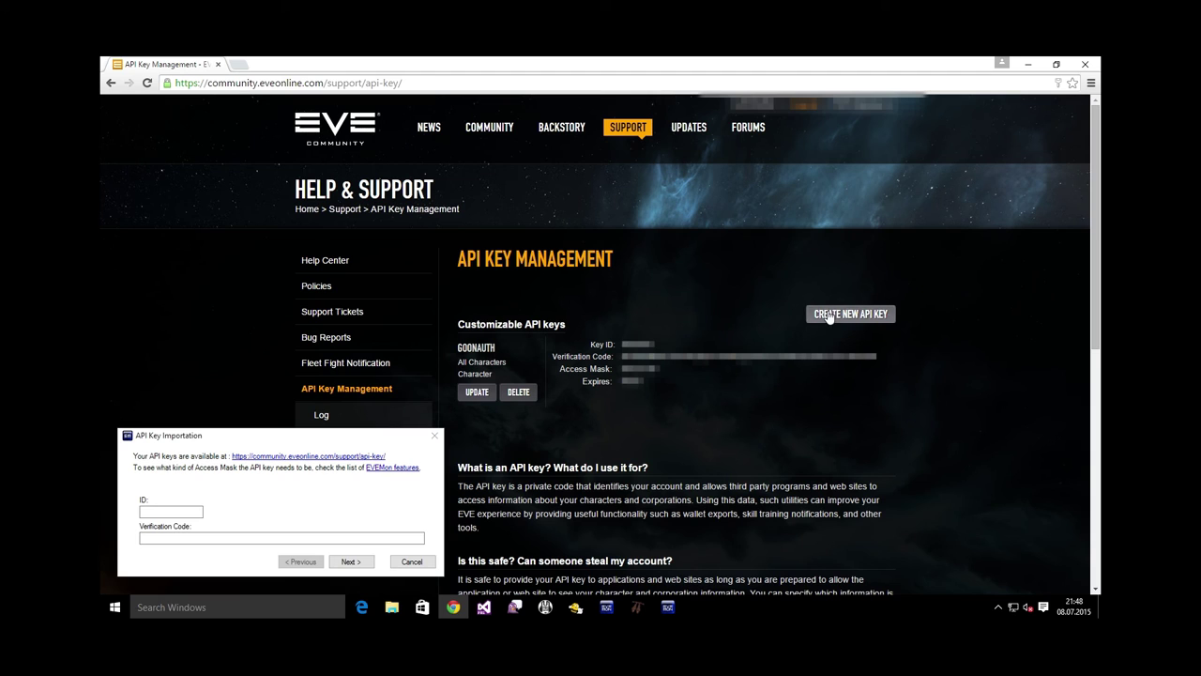
Start a new API key named Evemon covering all characters with no expiry
left_click(854, 314)
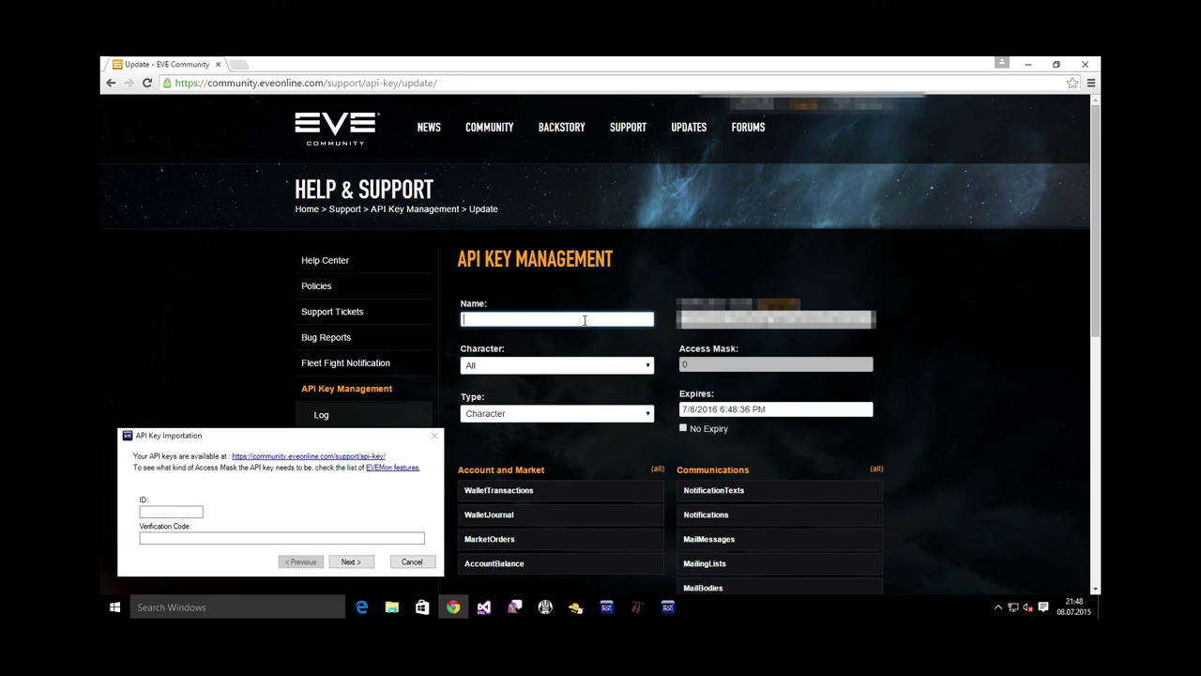
type("Evemon")
left_click(514, 372)
left_click(514, 377)
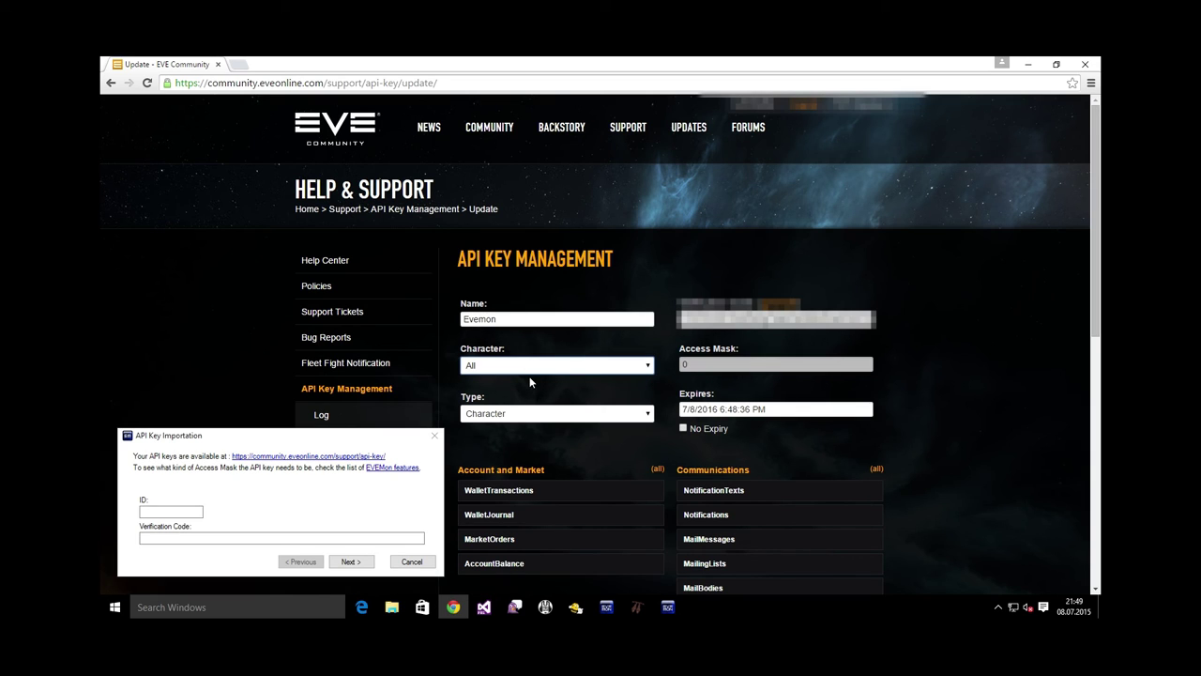
left_click(684, 429)
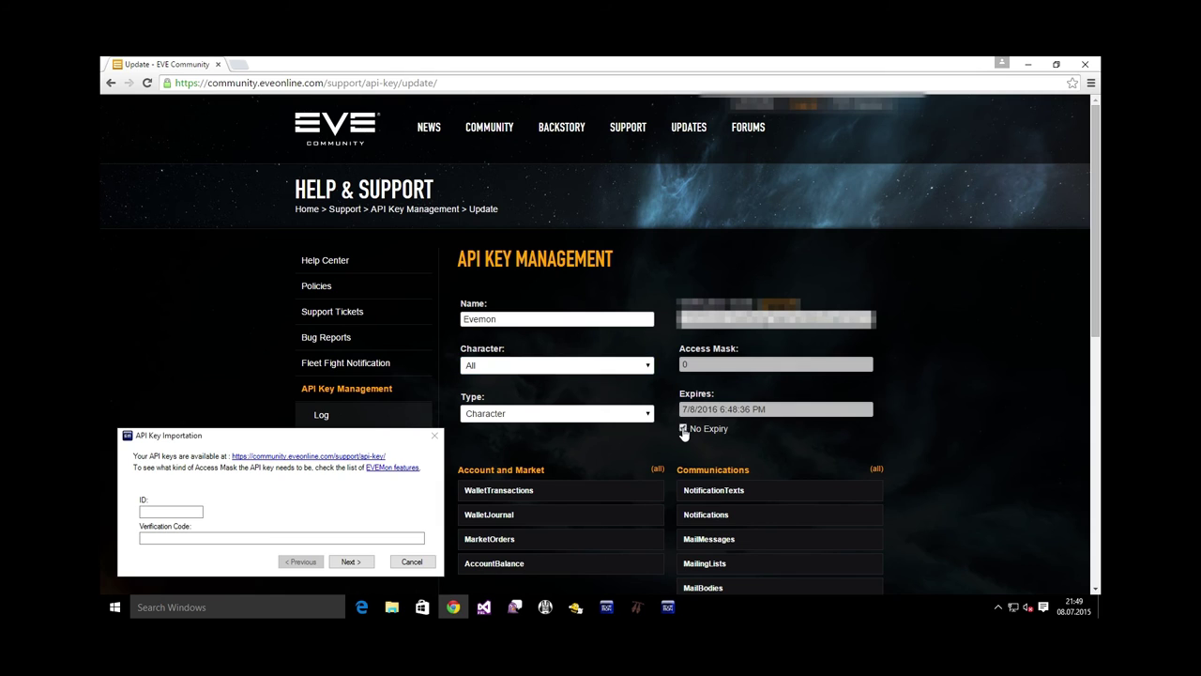
Grant every permission in all access categories and submit the Evemon key
scroll(457, 308, "down", 3)
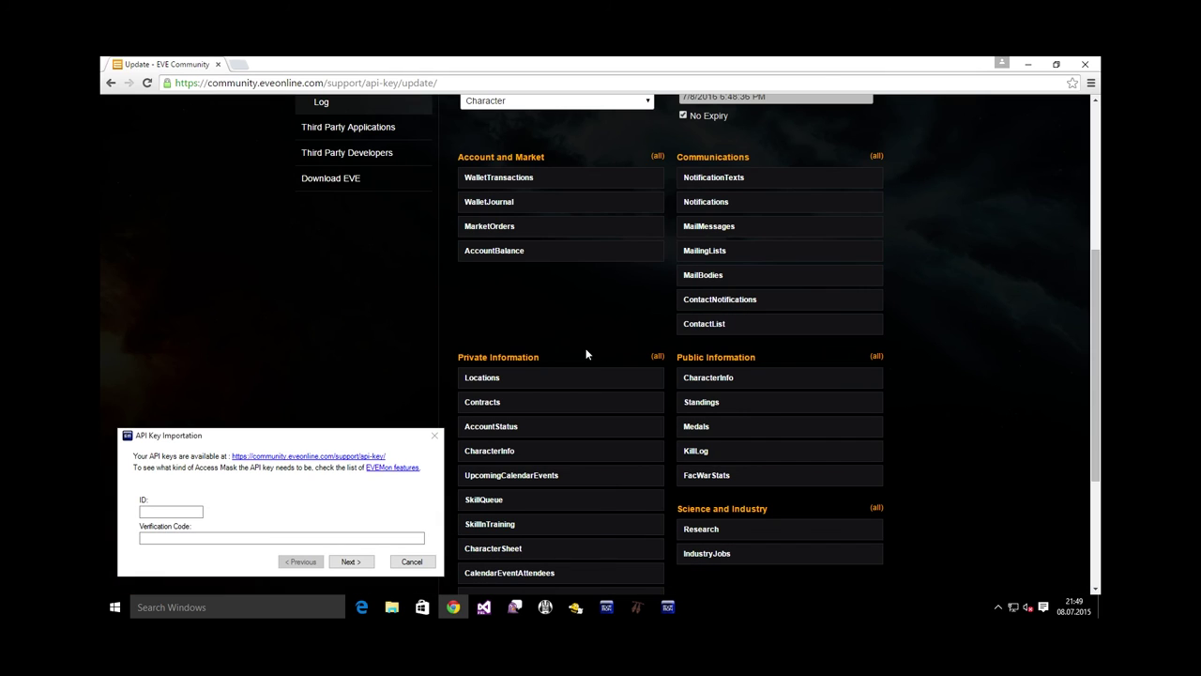
left_click(657, 358)
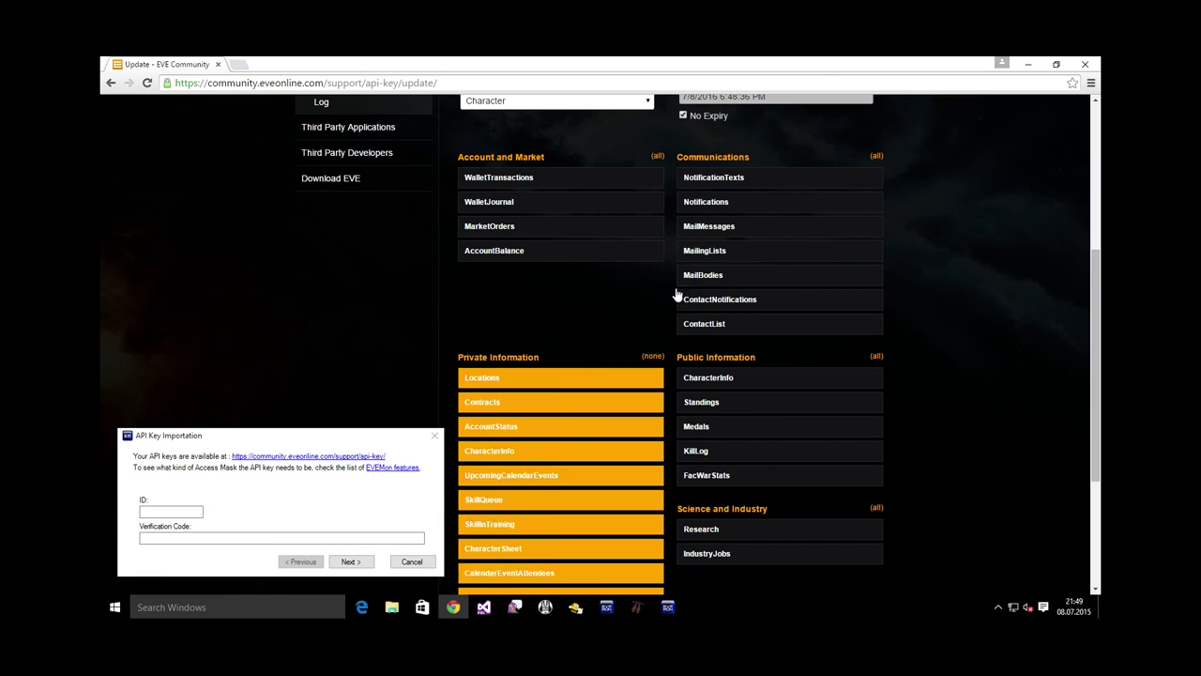
left_click(657, 156)
left_click(877, 156)
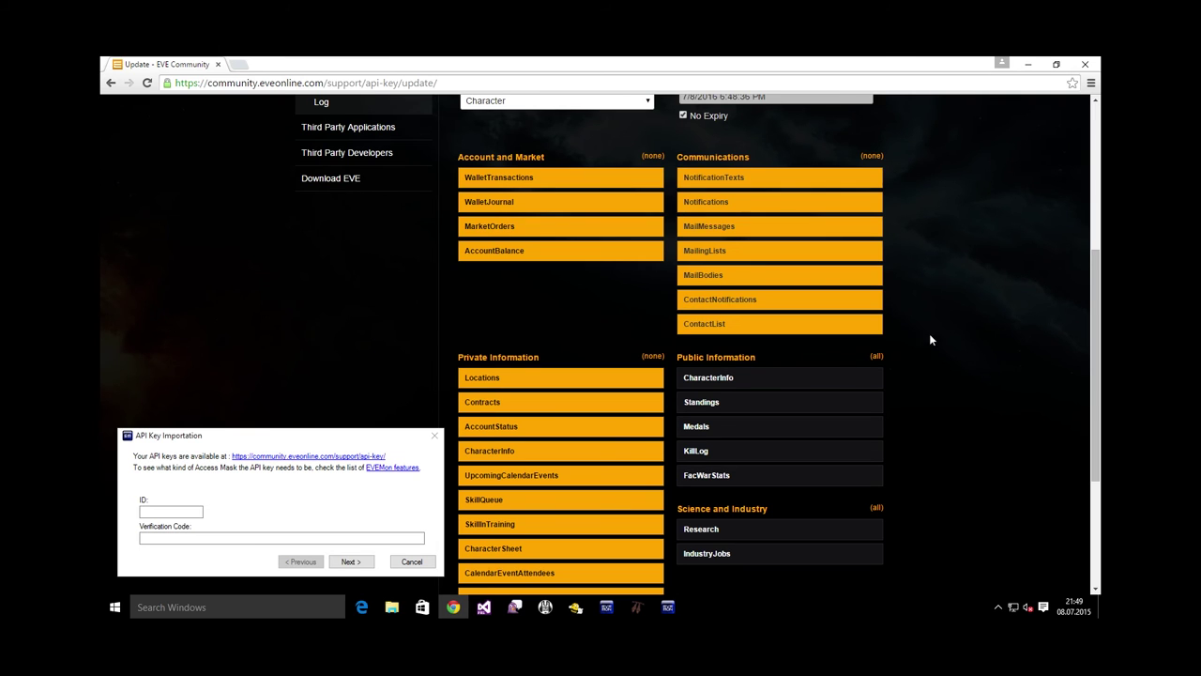
left_click(875, 356)
left_click(875, 507)
scroll(944, 505, "down", 3)
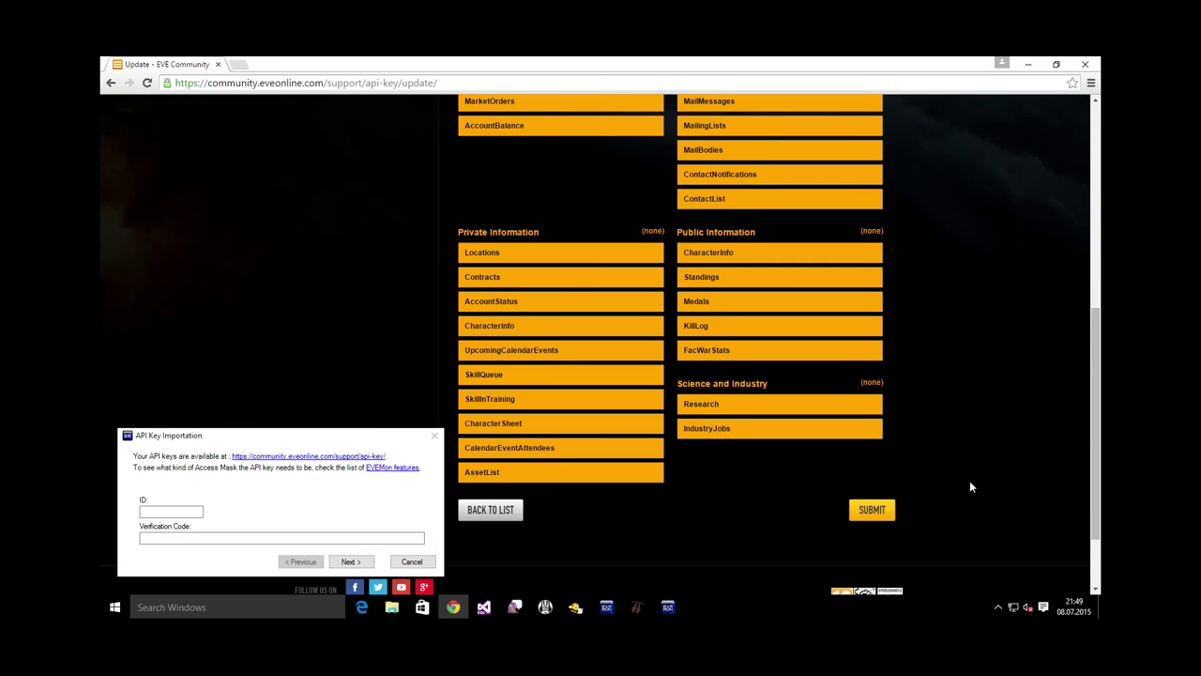
left_click(887, 506)
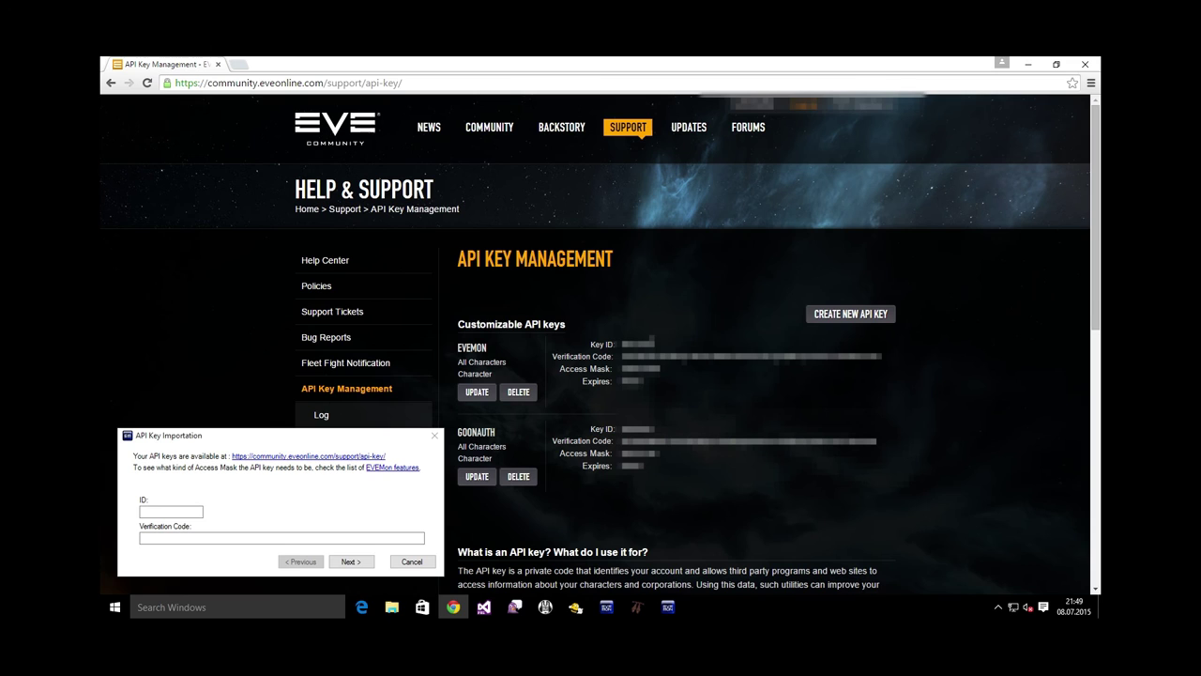
Copy the new key's ID and verification code into EVEMon's importer
double_click(637, 344)
left_click(171, 511)
type("4512457")
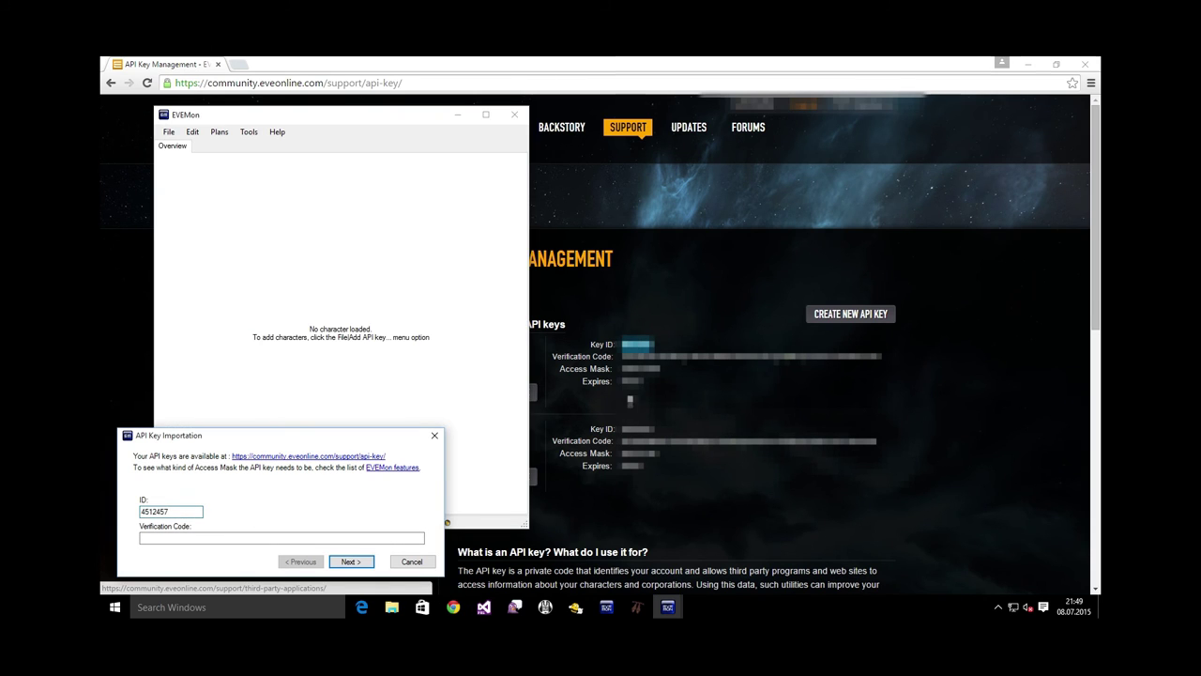
left_click(452, 607)
double_click(751, 356)
key("ctrl+c")
left_click(282, 537)
key("ctrl+v")
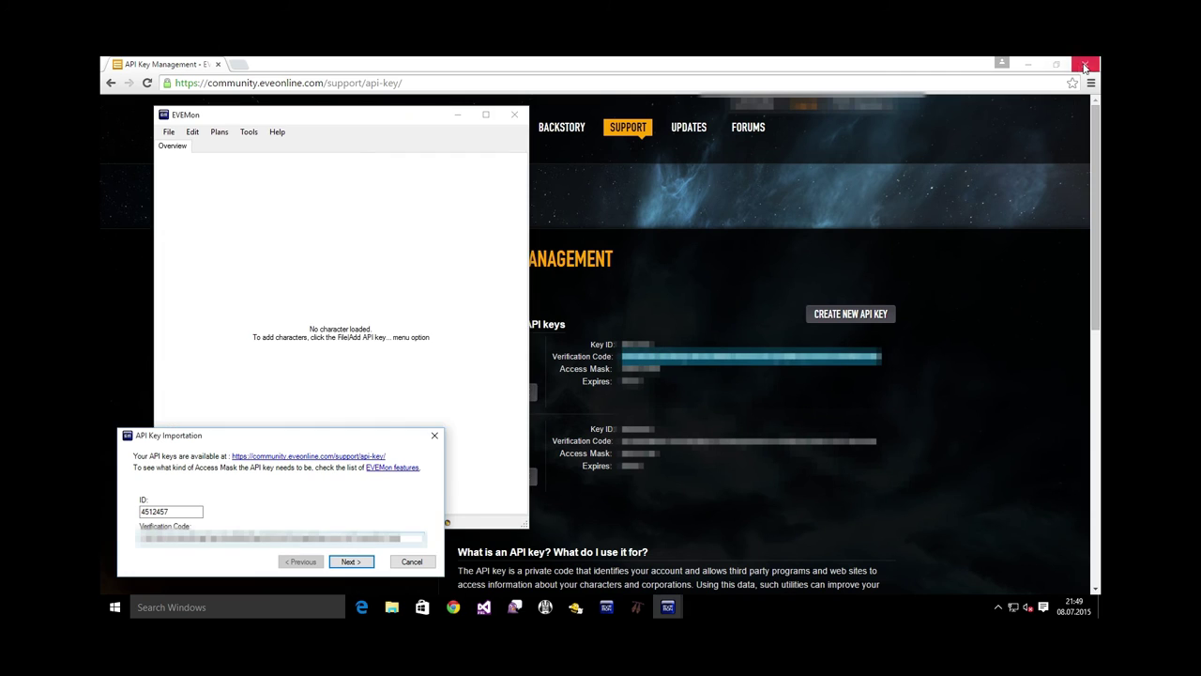
Close Chrome, fetch the key's characters and import the character into EVEMon
left_click(1084, 64)
key("Return")
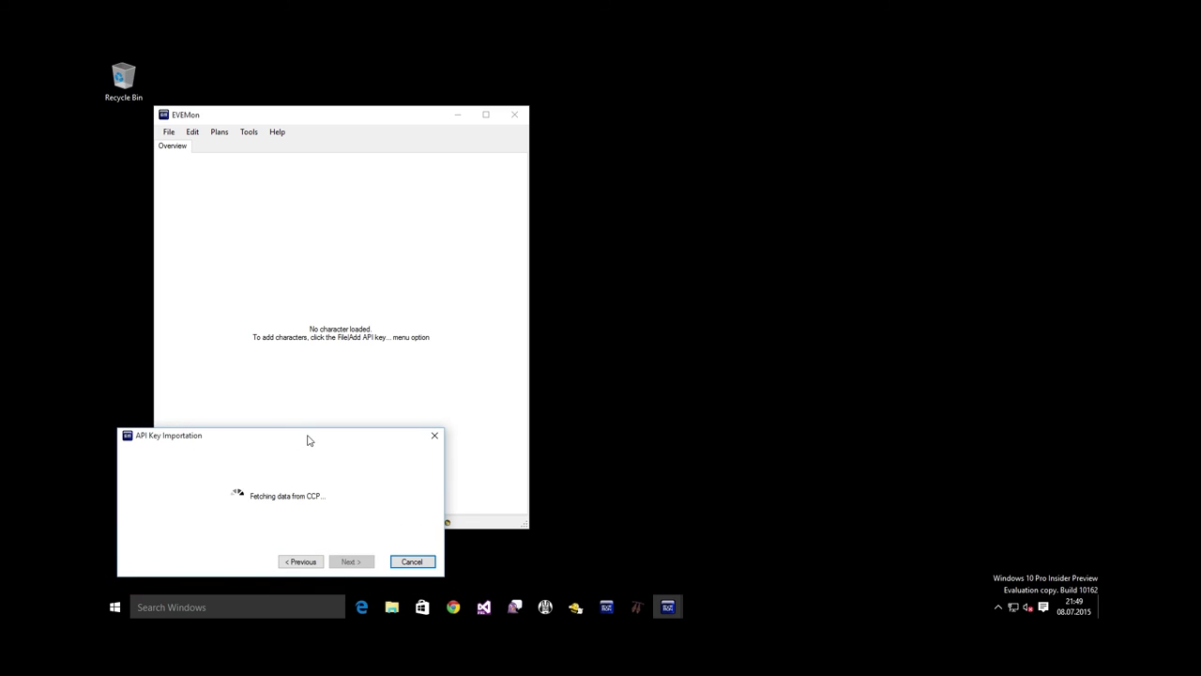
left_click_drag(309, 440, 812, 184)
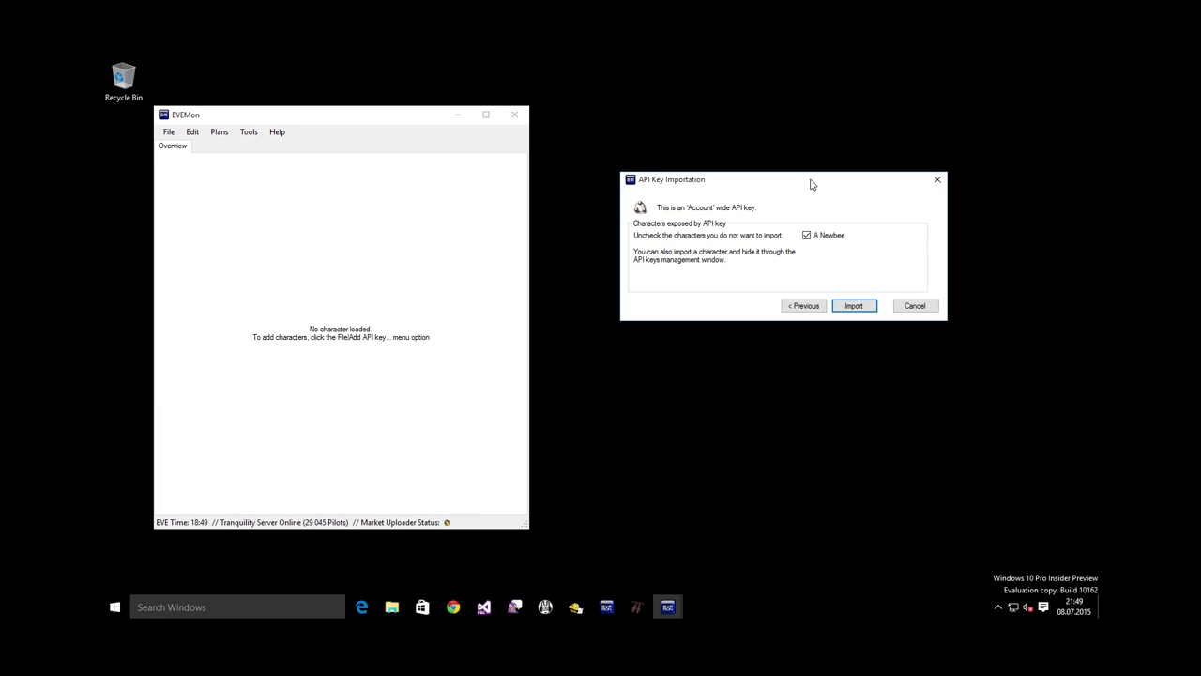
left_click(854, 305)
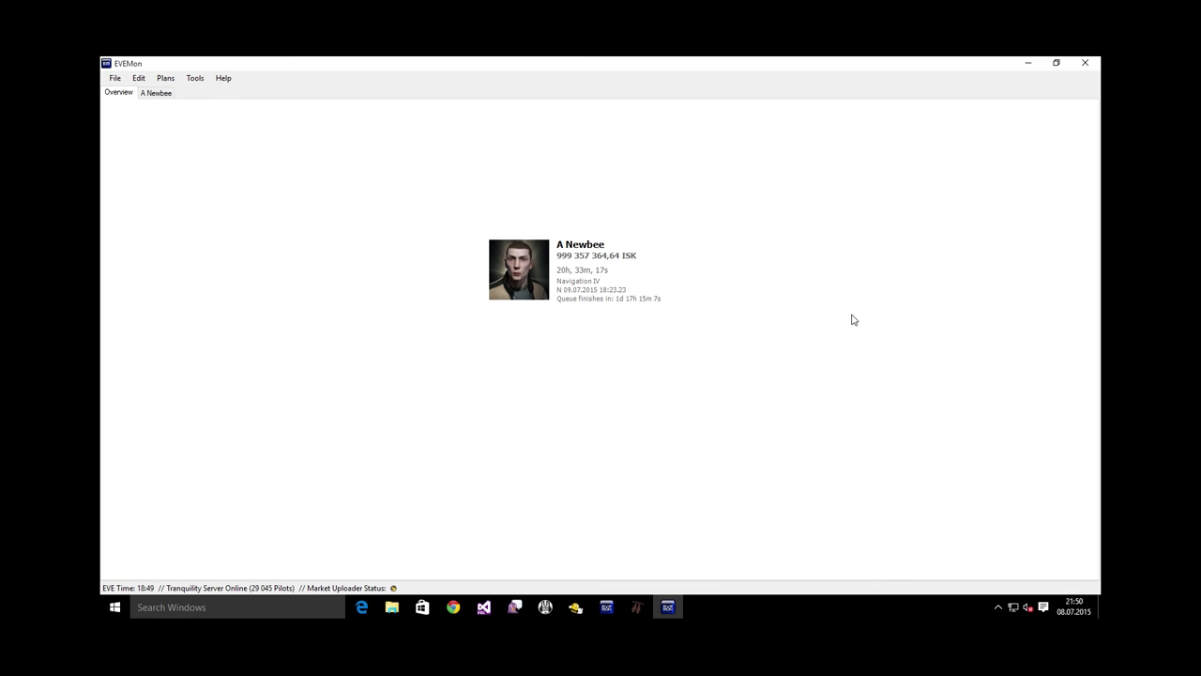
Open the character's tab and download 60 Day Newbee 1.2.emp from the Goonfleet skill-plan thread
left_click(612, 274)
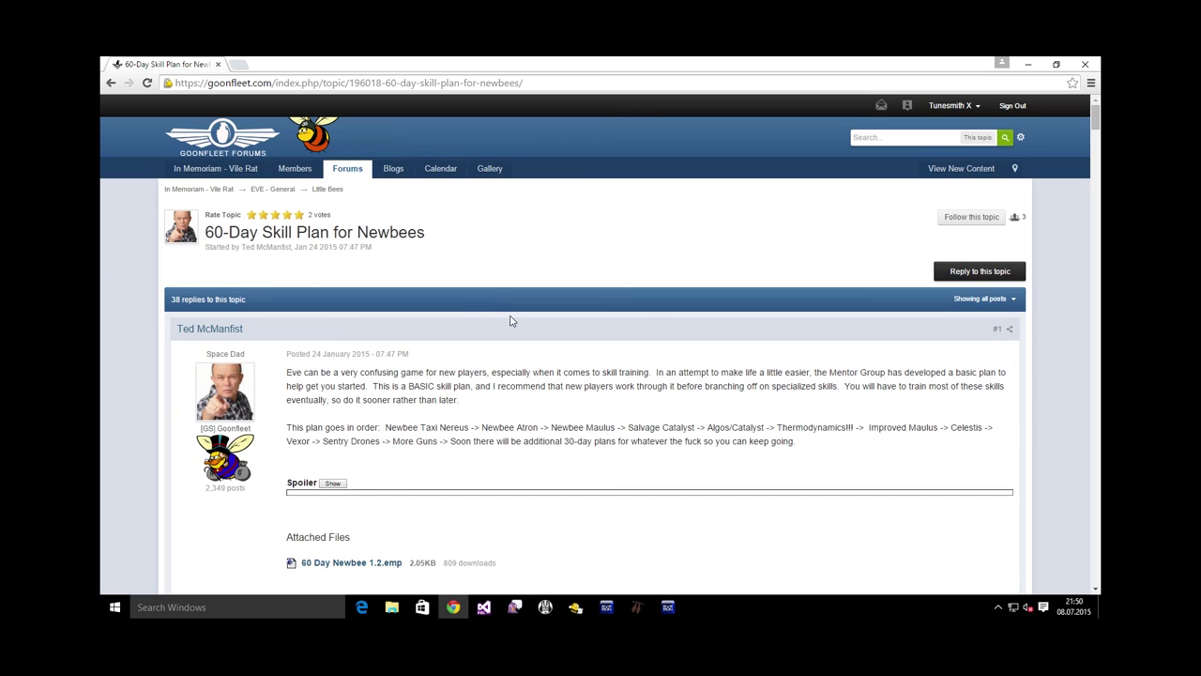
scroll(514, 321, "down", 2)
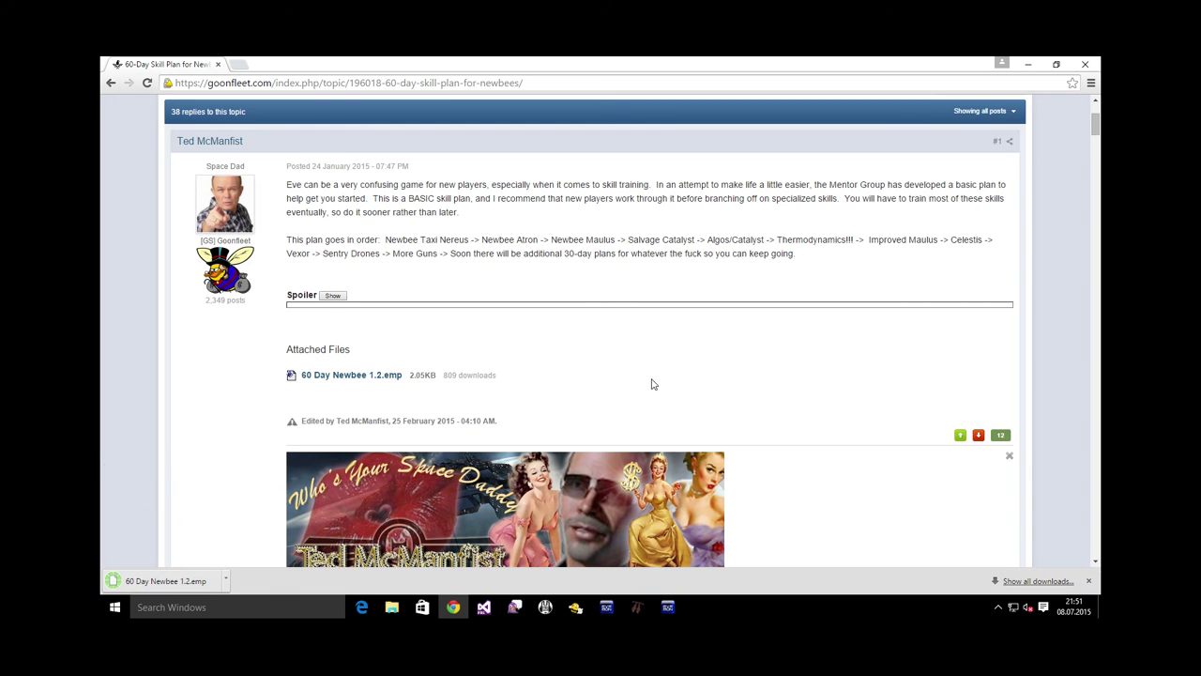
left_click(667, 608)
left_click(166, 79)
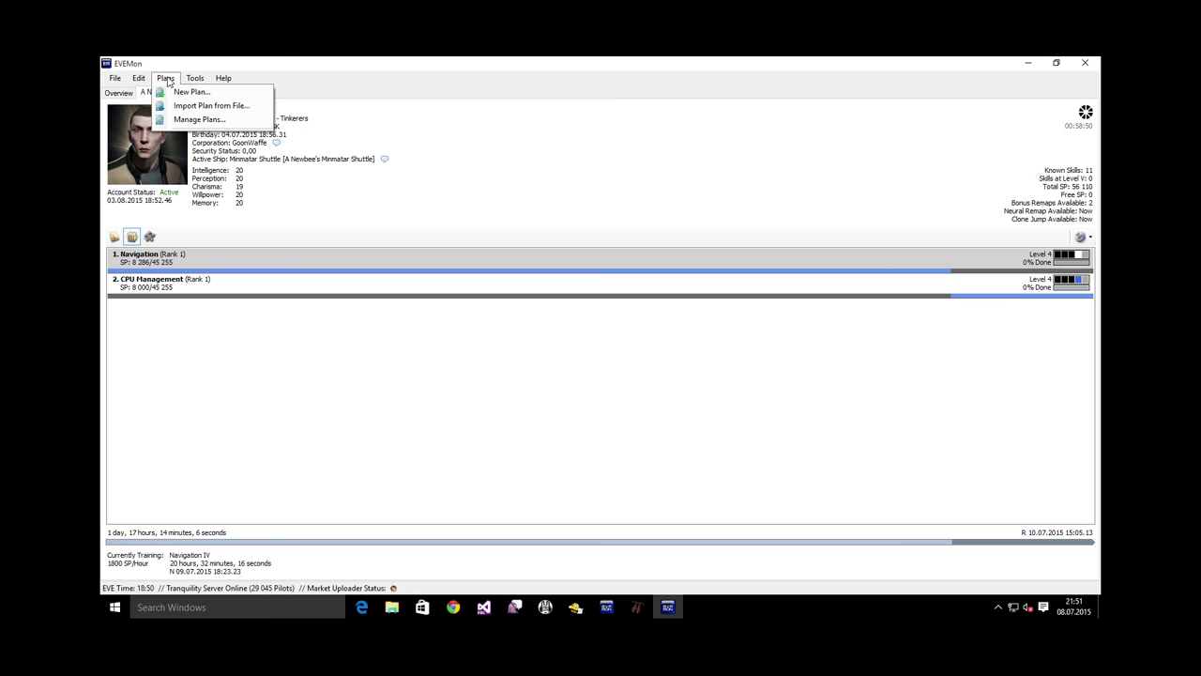
Import Downloads\60 Day Newbee 1.2.emp as a plan, keeping its suggested name
left_click(216, 107)
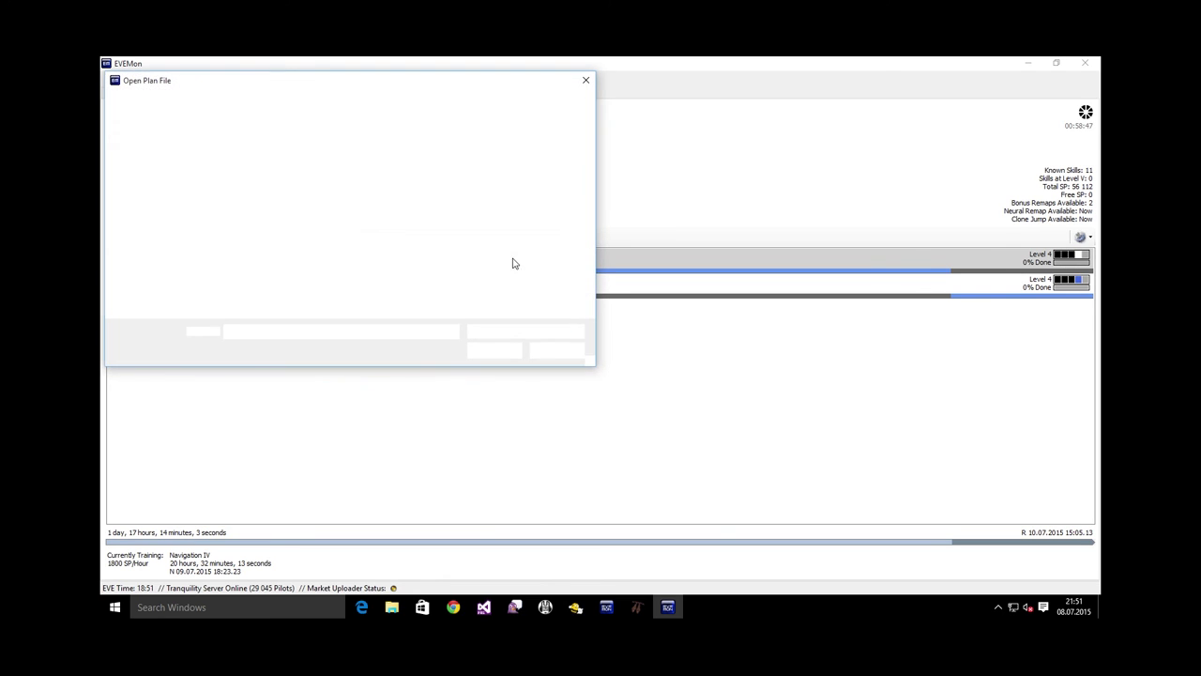
left_click(158, 175)
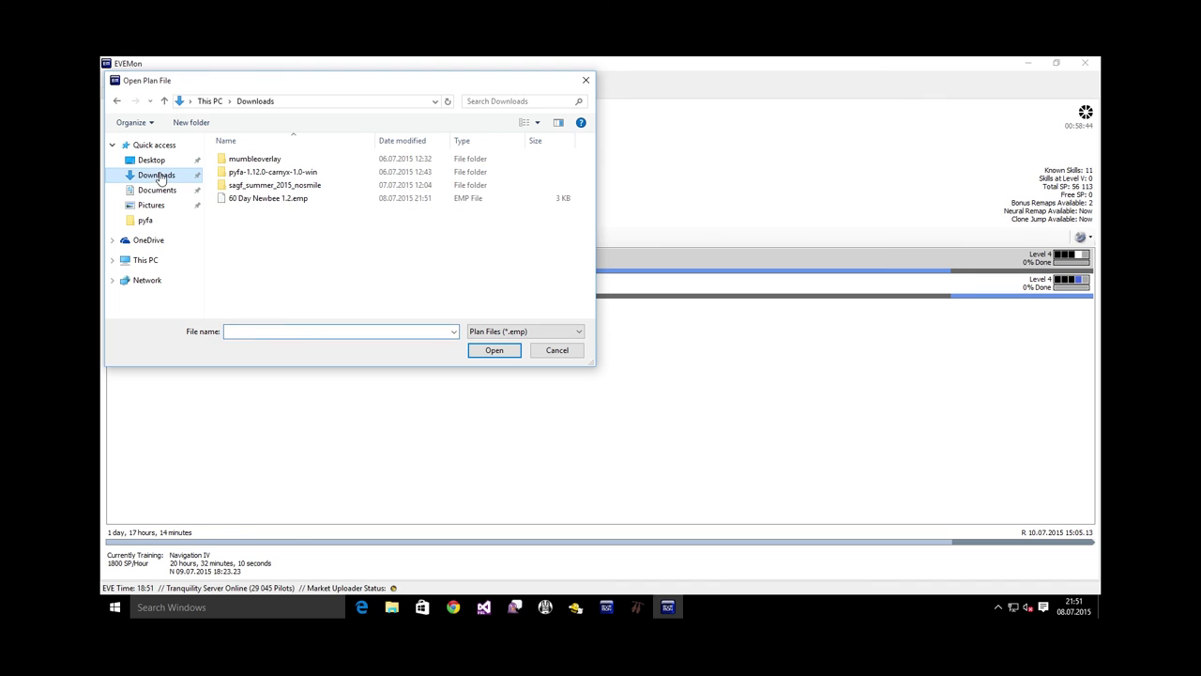
double_click(287, 199)
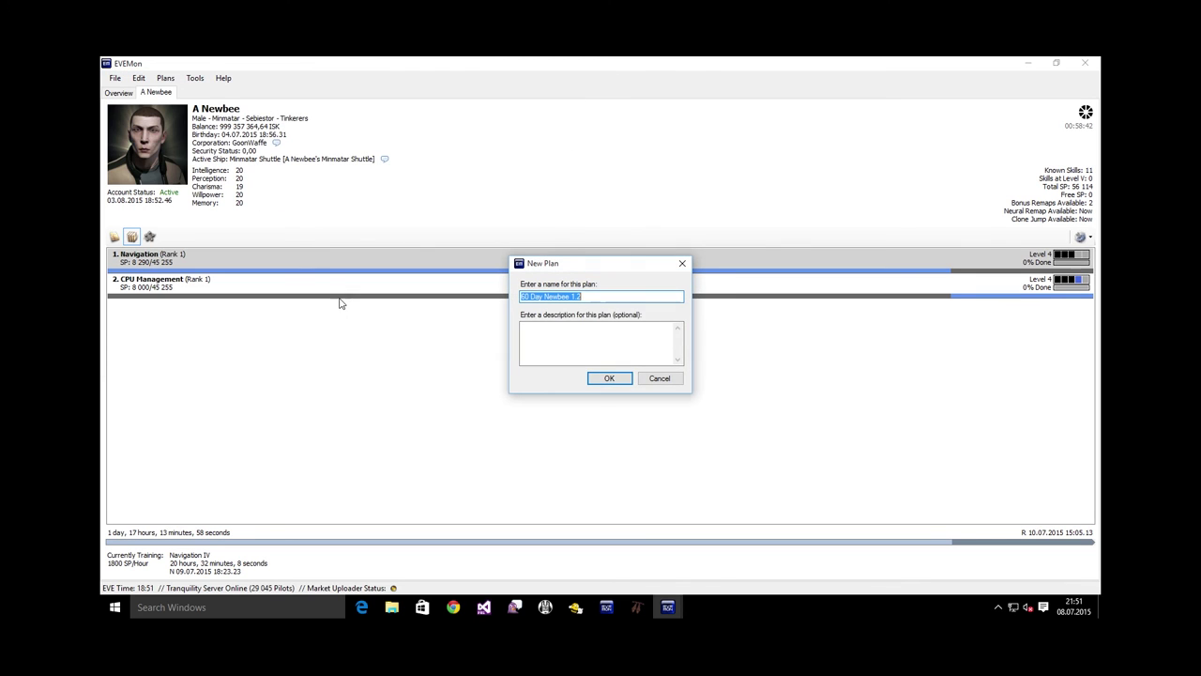
left_click(608, 377)
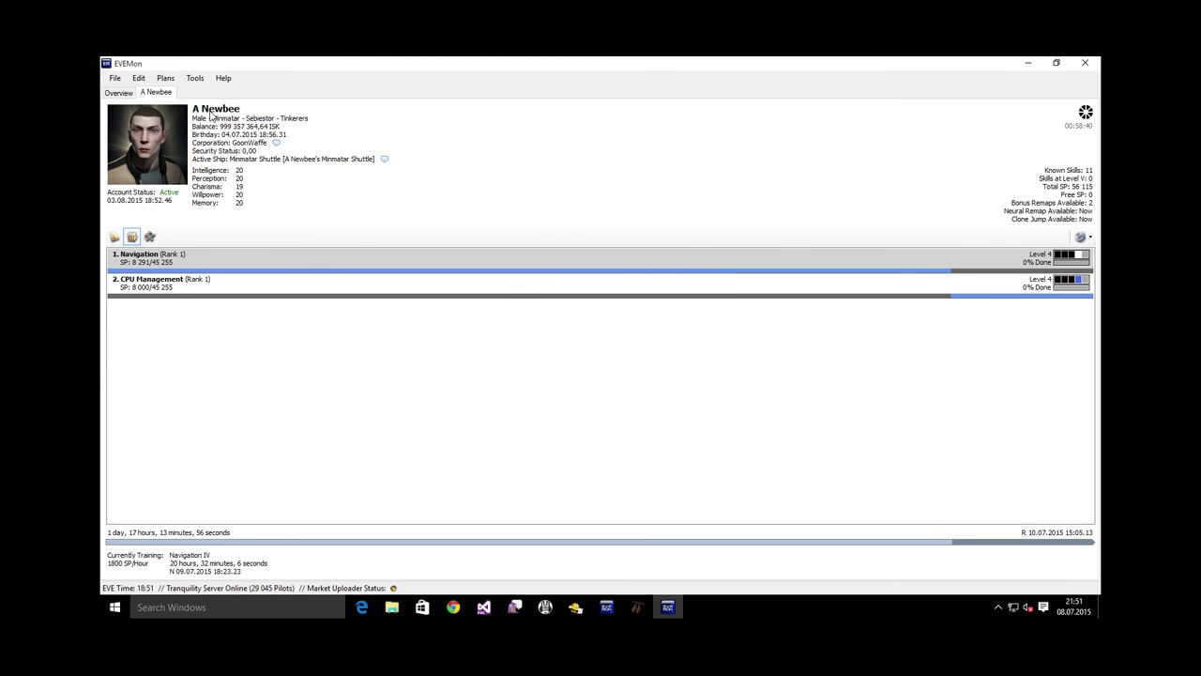
left_click(166, 79)
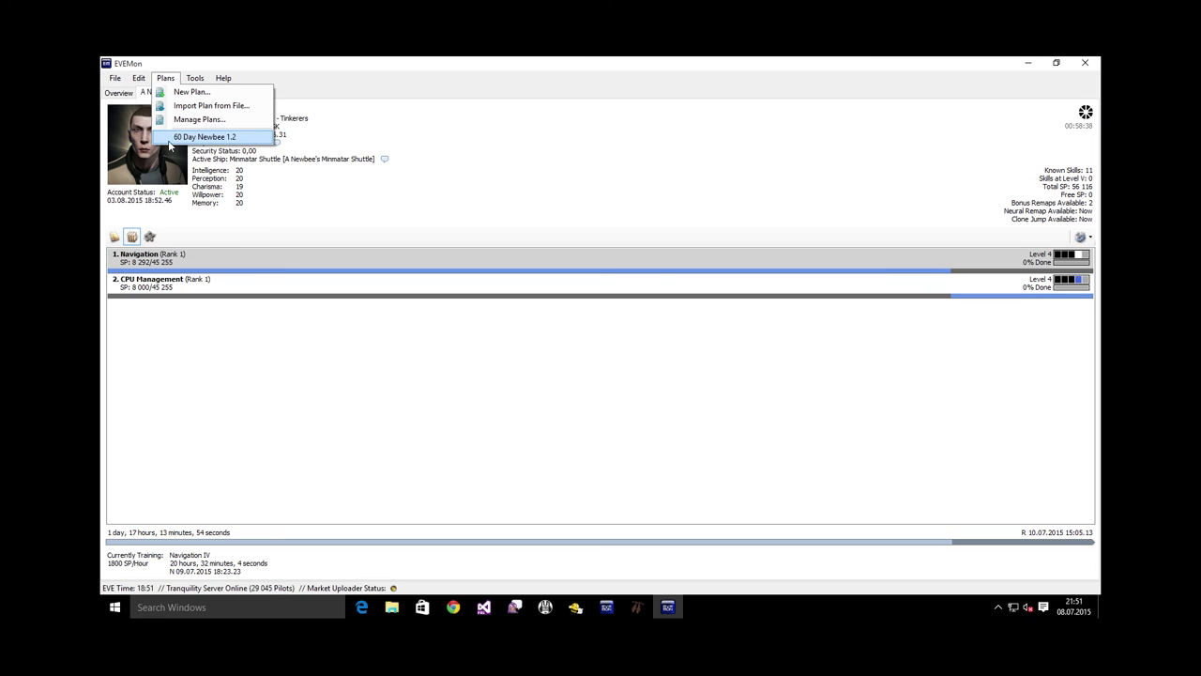
Open the 60 Day Newbee 1.2 plan maximized and review its 202 skills, 64d 1h 48m 47s
left_click(230, 139)
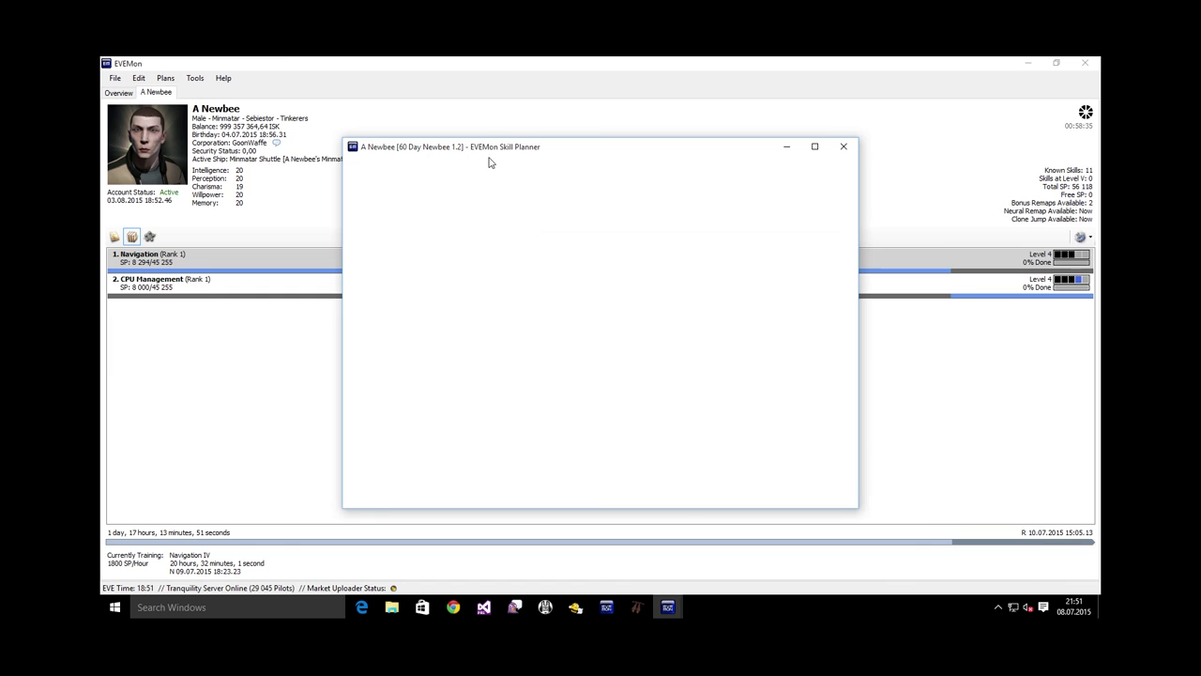
left_click(829, 222)
left_click(815, 146)
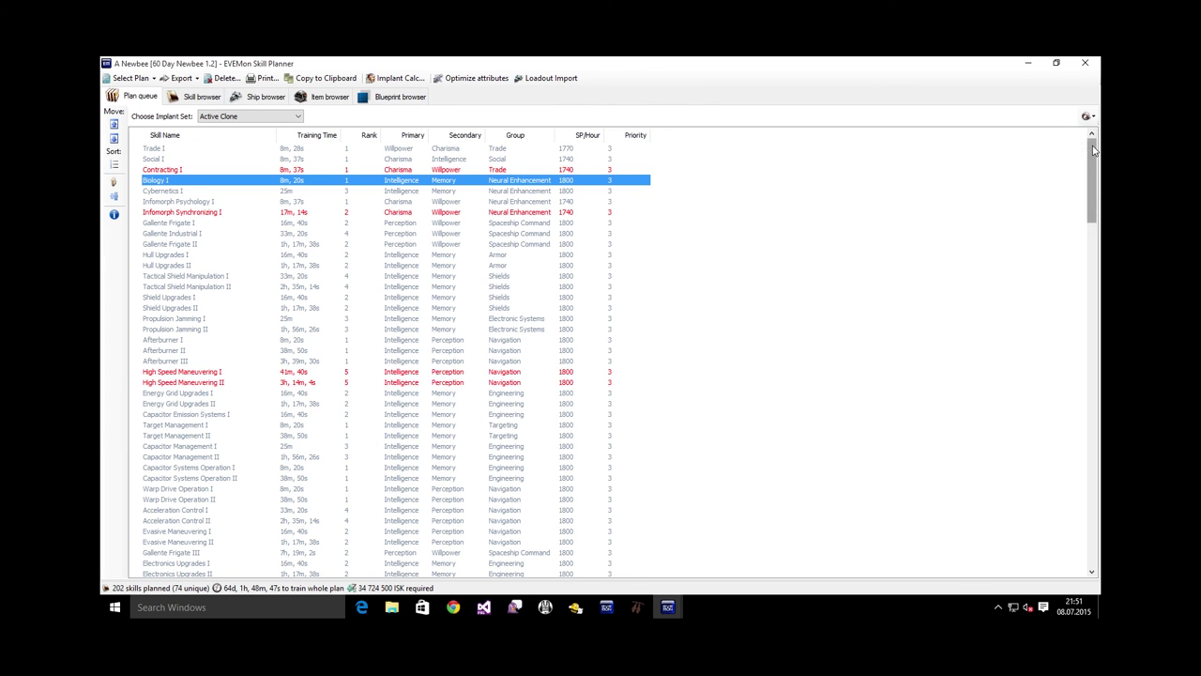
mouse_move(1093, 150)
left_mouse_down()
mouse_move(1080, 516)
mouse_move(1086, 148)
left_mouse_up()
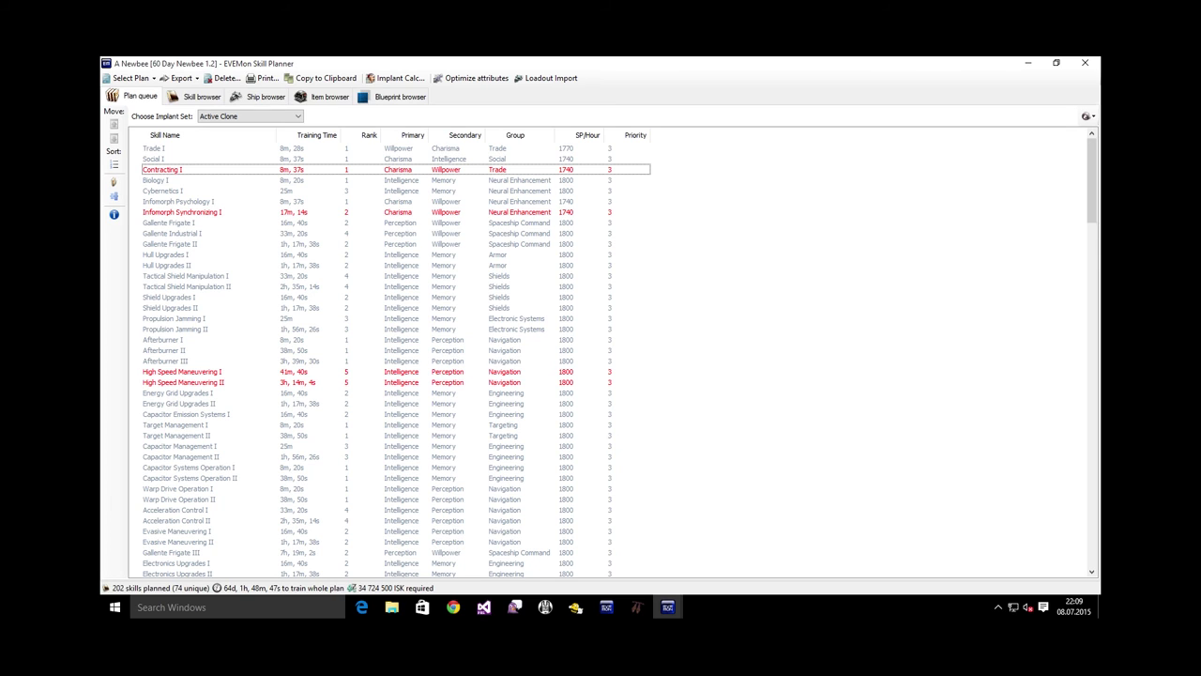
left_click(152, 159)
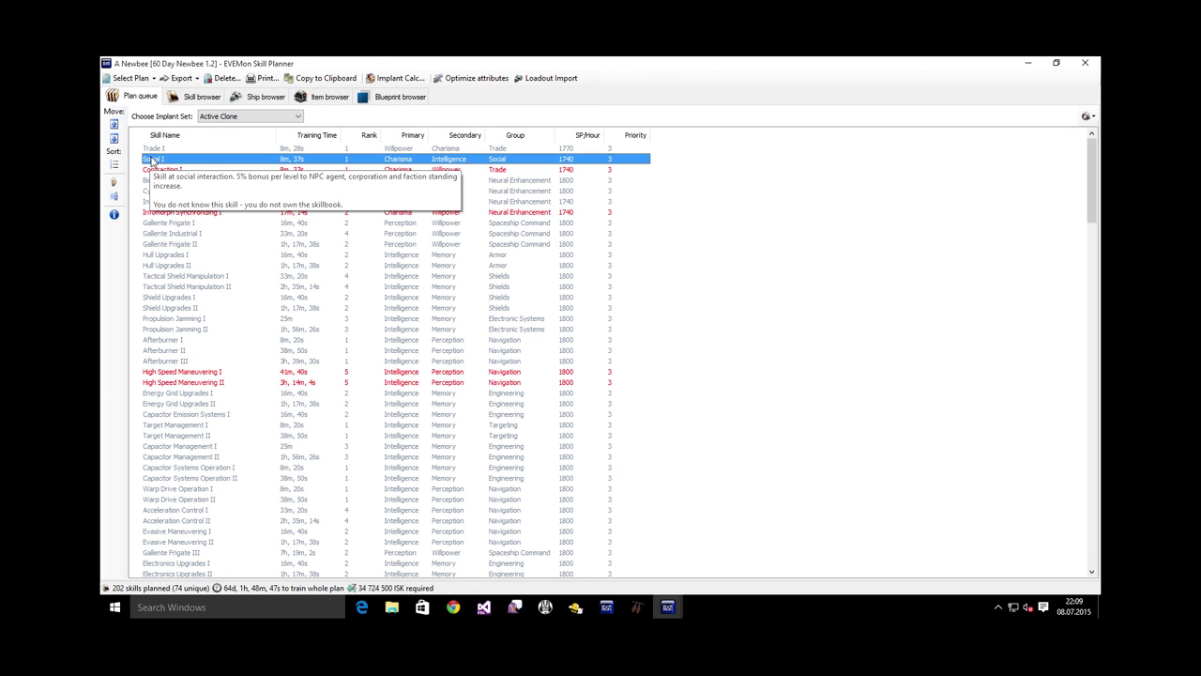
left_click(851, 226)
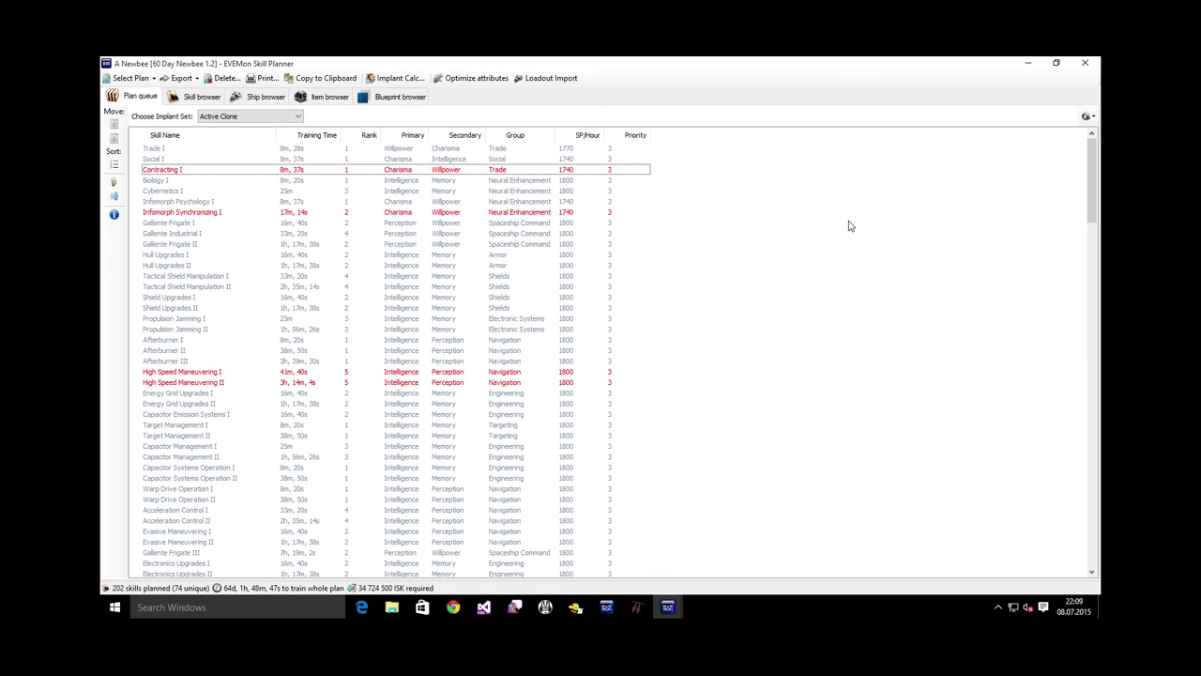
Copy the 60 Day Newbee 1.2 plan to the clipboard with default save options
left_click(326, 80)
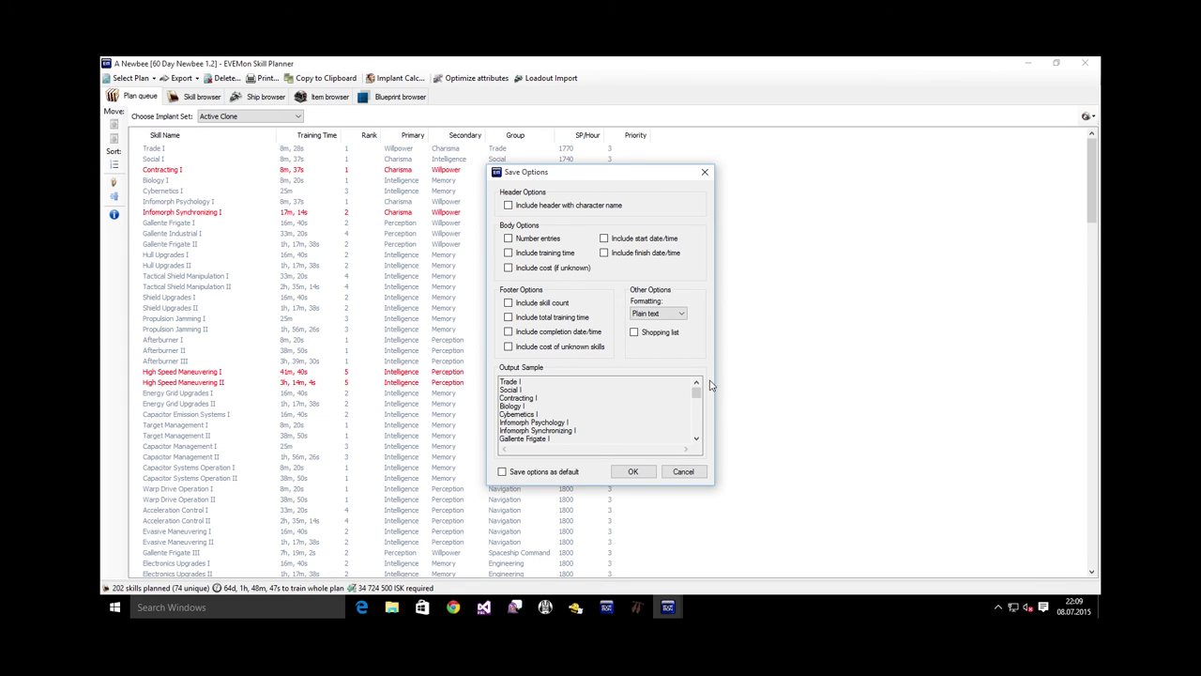
left_click(633, 471)
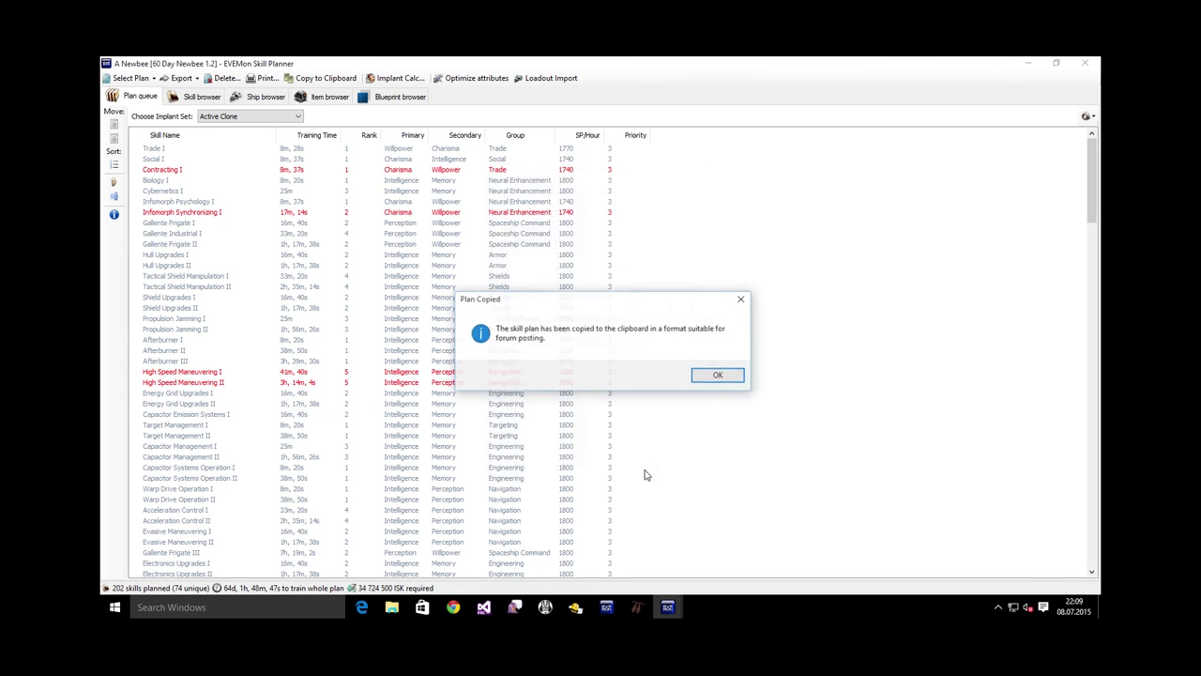
left_click(719, 375)
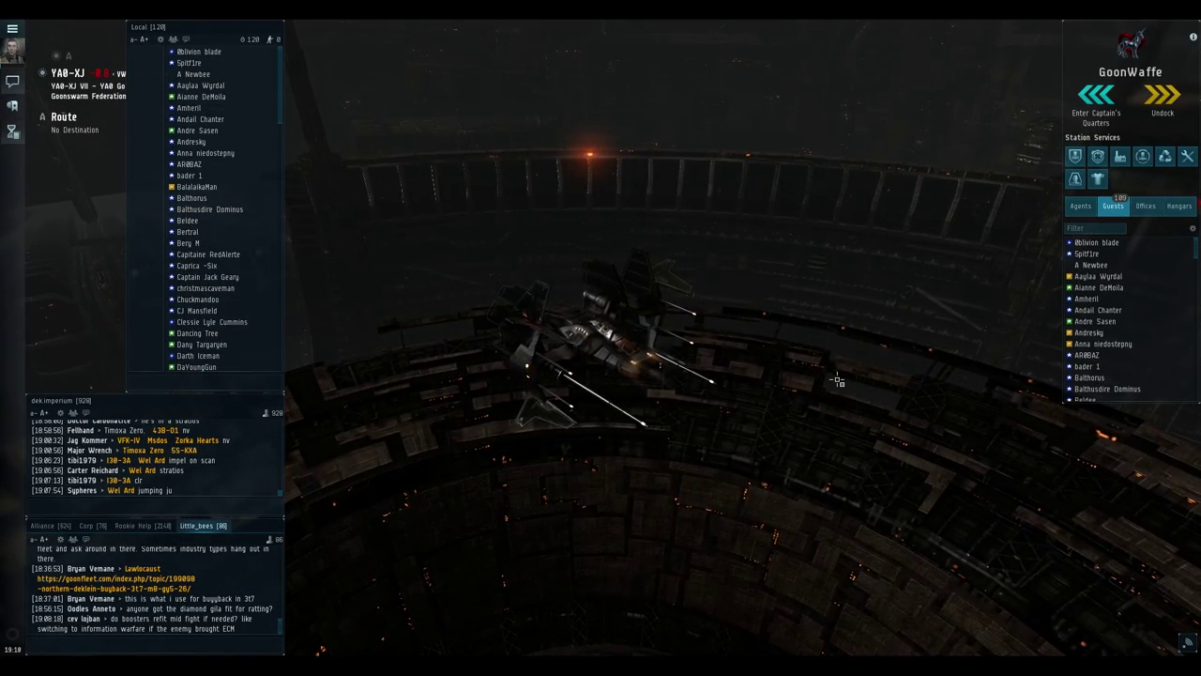
Replace the EVE training queue with Mechanics and Power Grid Management from the clipboard, then widen it
key("alt+x")
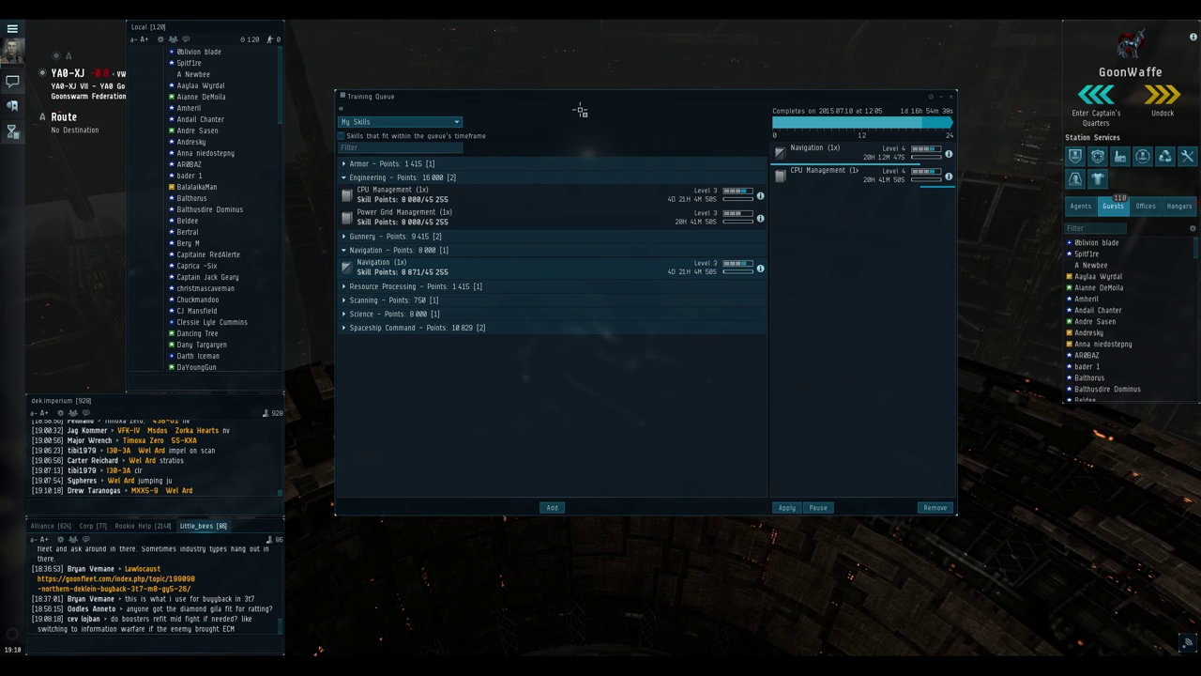
left_click(344, 97)
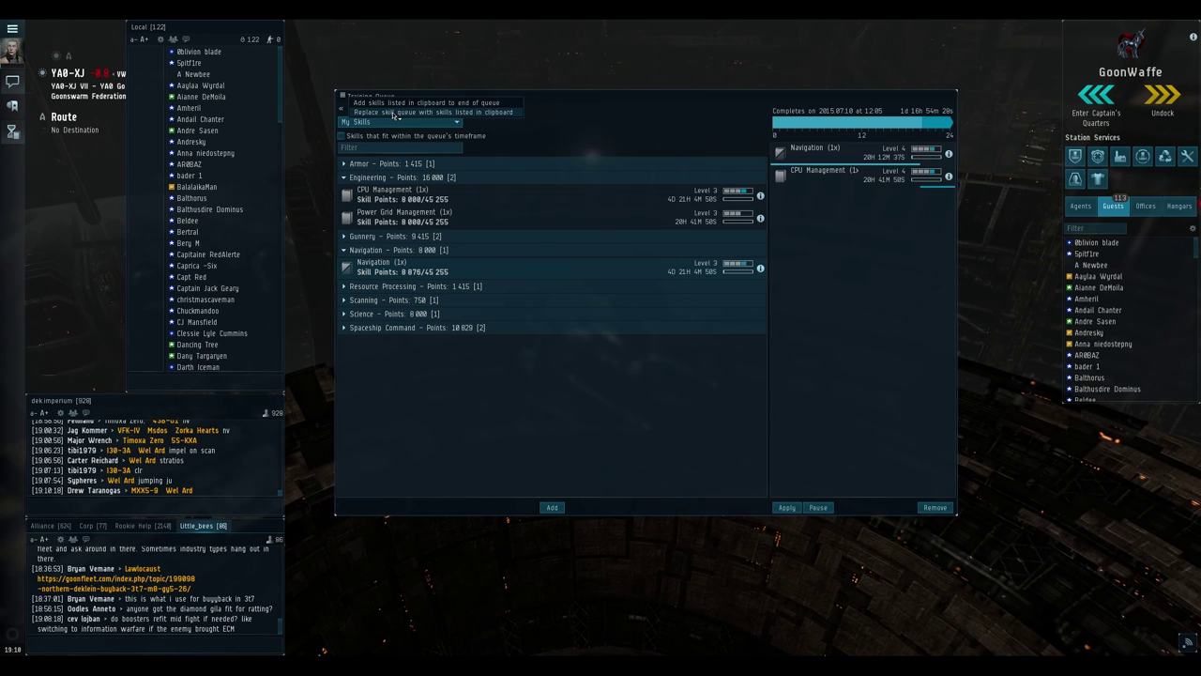
left_click(394, 114)
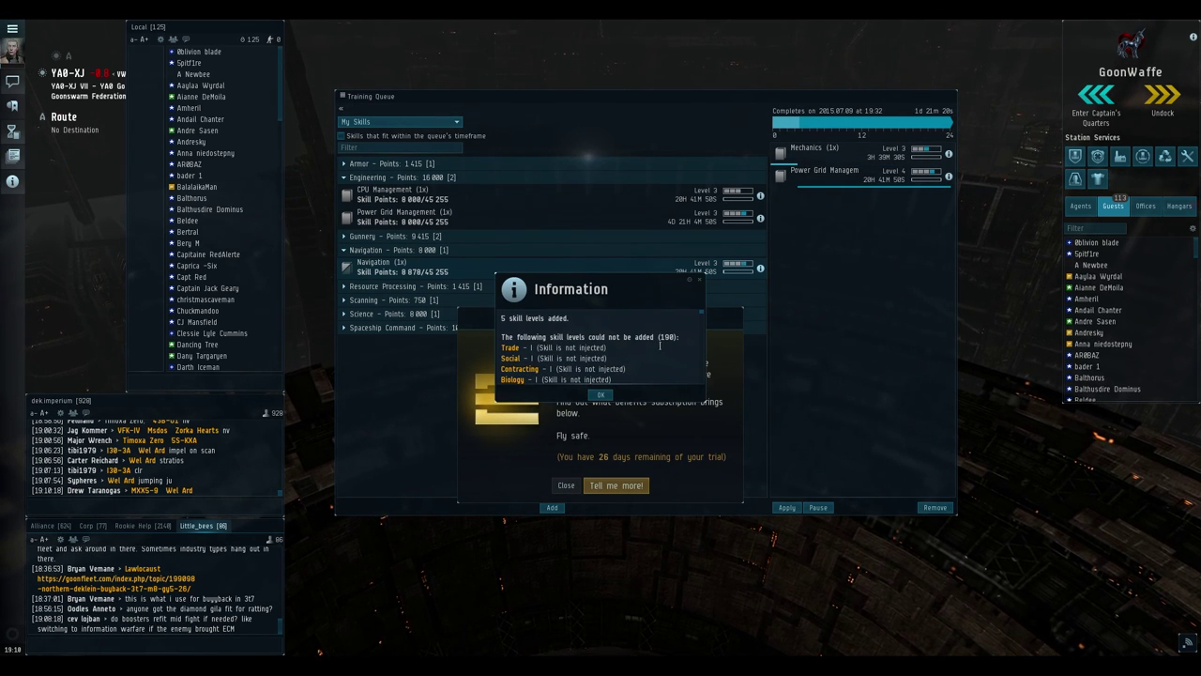
scroll(660, 347, "down", 5)
scroll(659, 336, "down", 6)
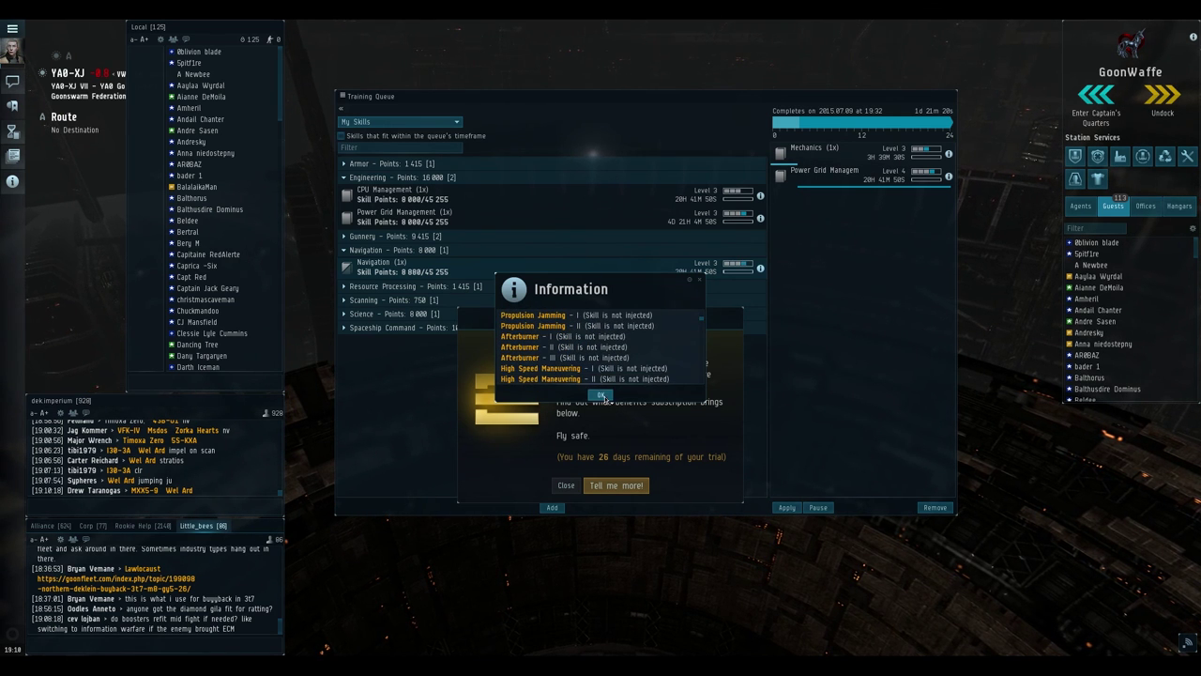
left_click(601, 394)
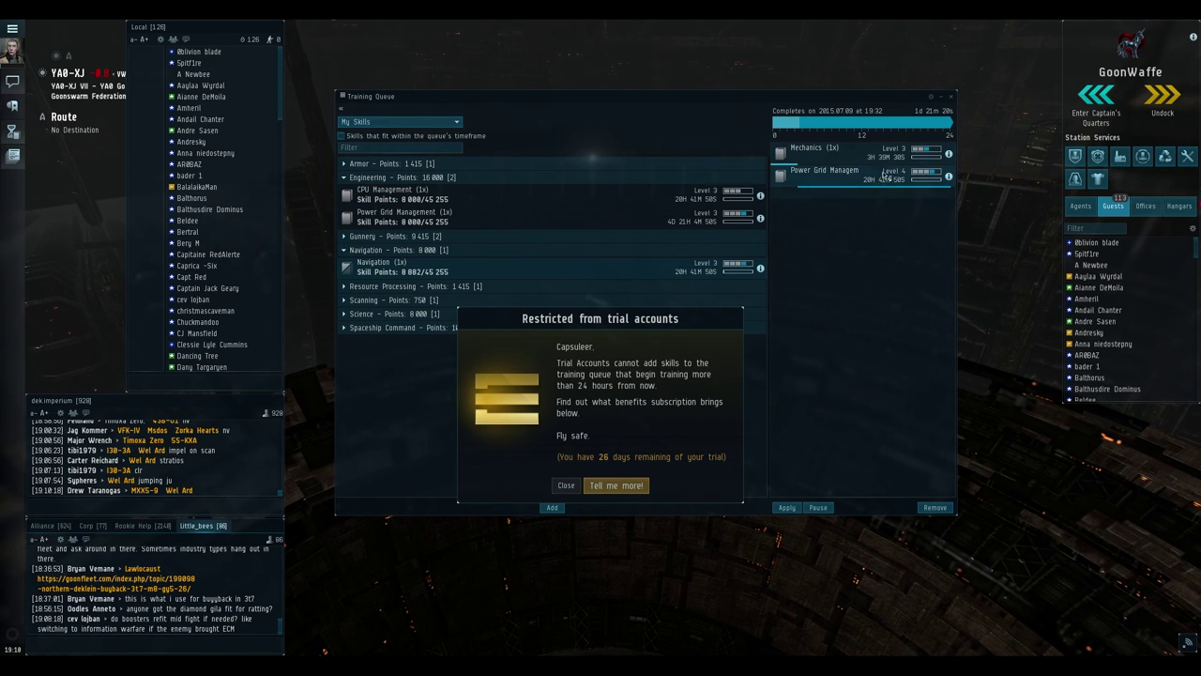
left_click(566, 485)
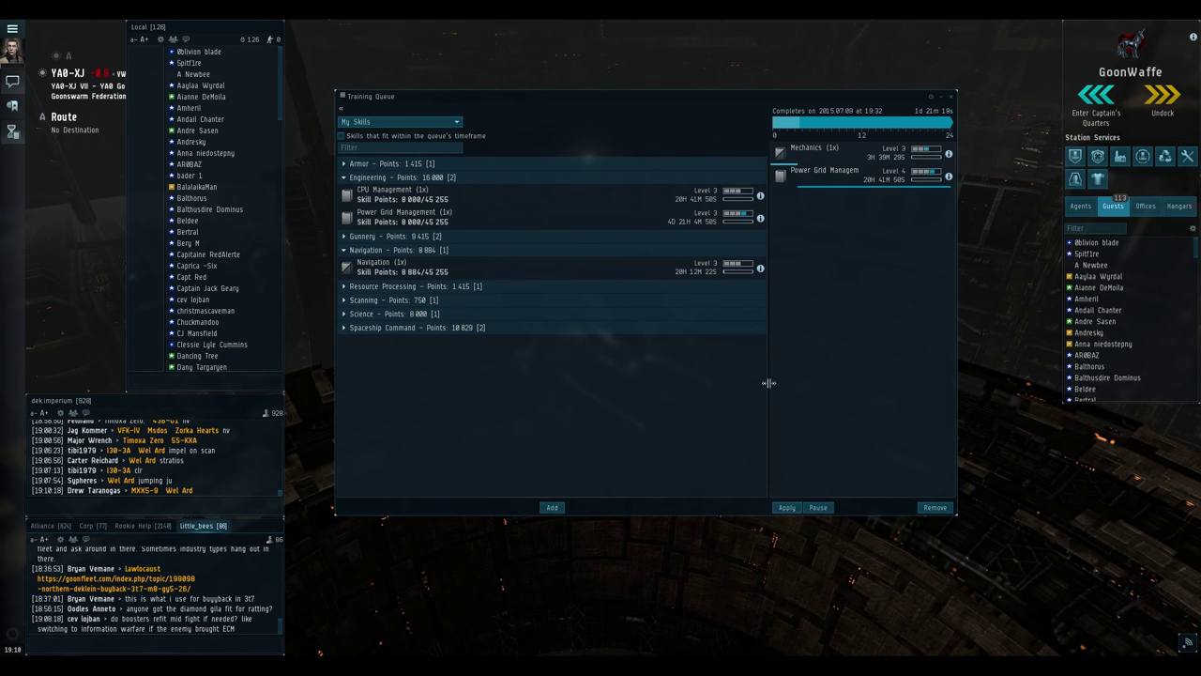
left_click_drag(770, 383, 607, 370)
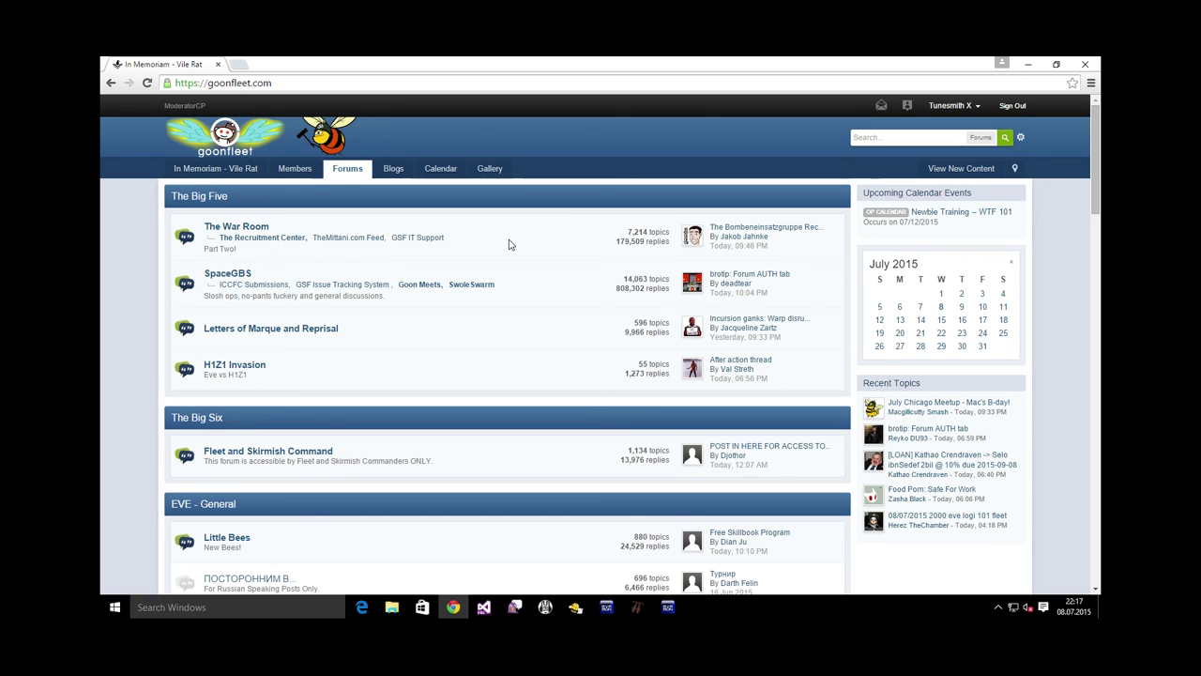
Open the GSF Unified Strategic Doctrine Mk.IV topic in The War Room and scroll to DAS BOOT MKII
left_click(244, 232)
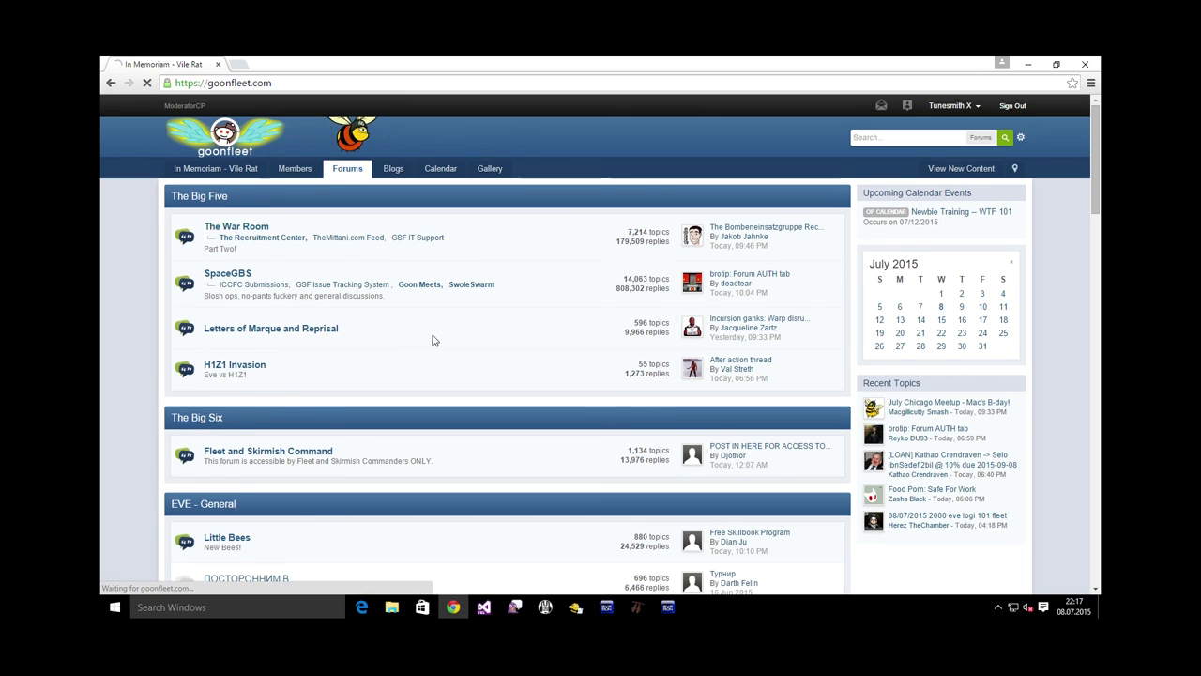
scroll(474, 356, "down", 5)
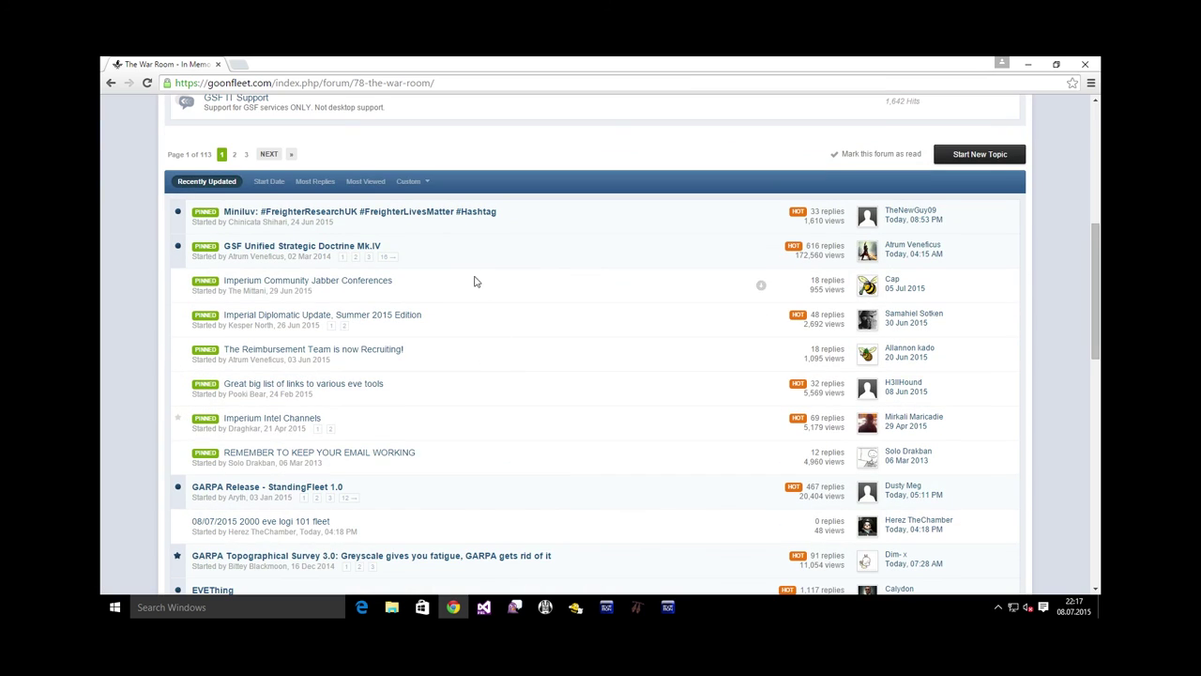
left_click(251, 249)
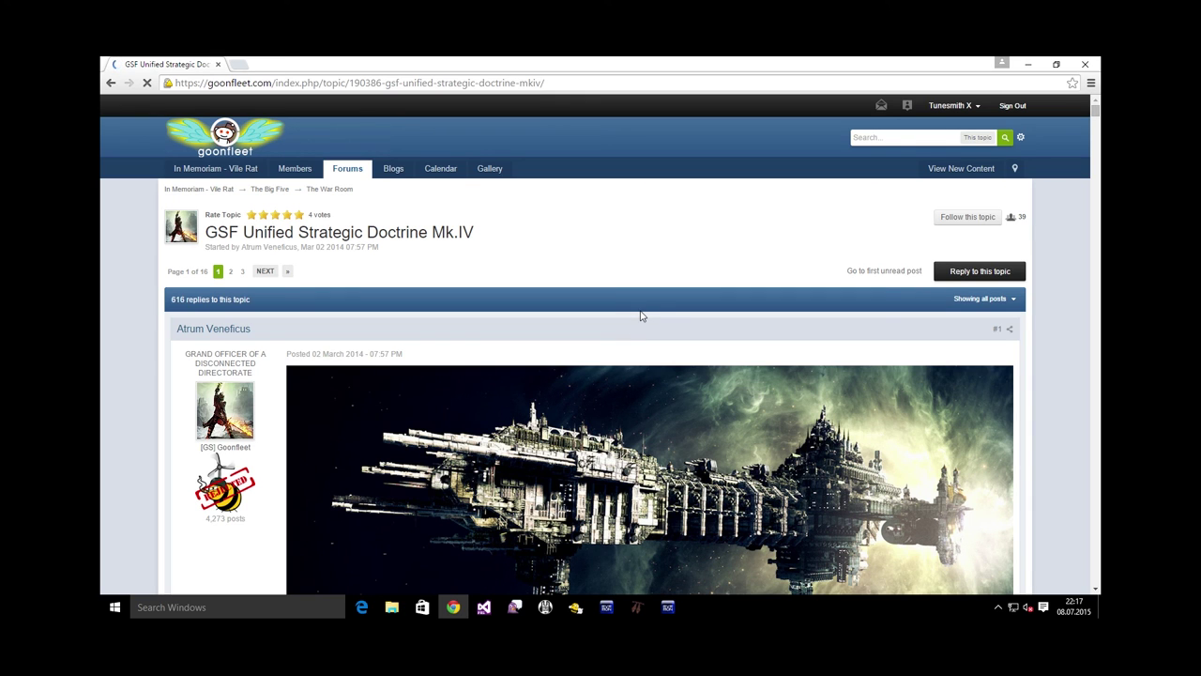
scroll(638, 316, "down", 3)
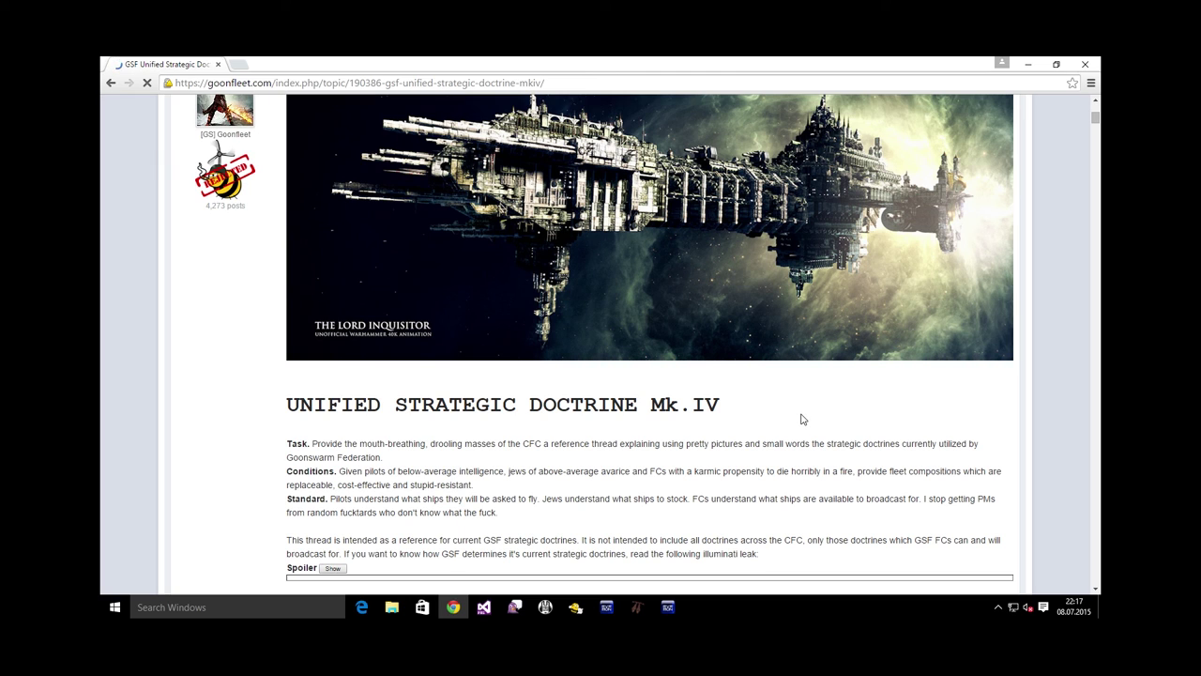
scroll(802, 419, "down", 3)
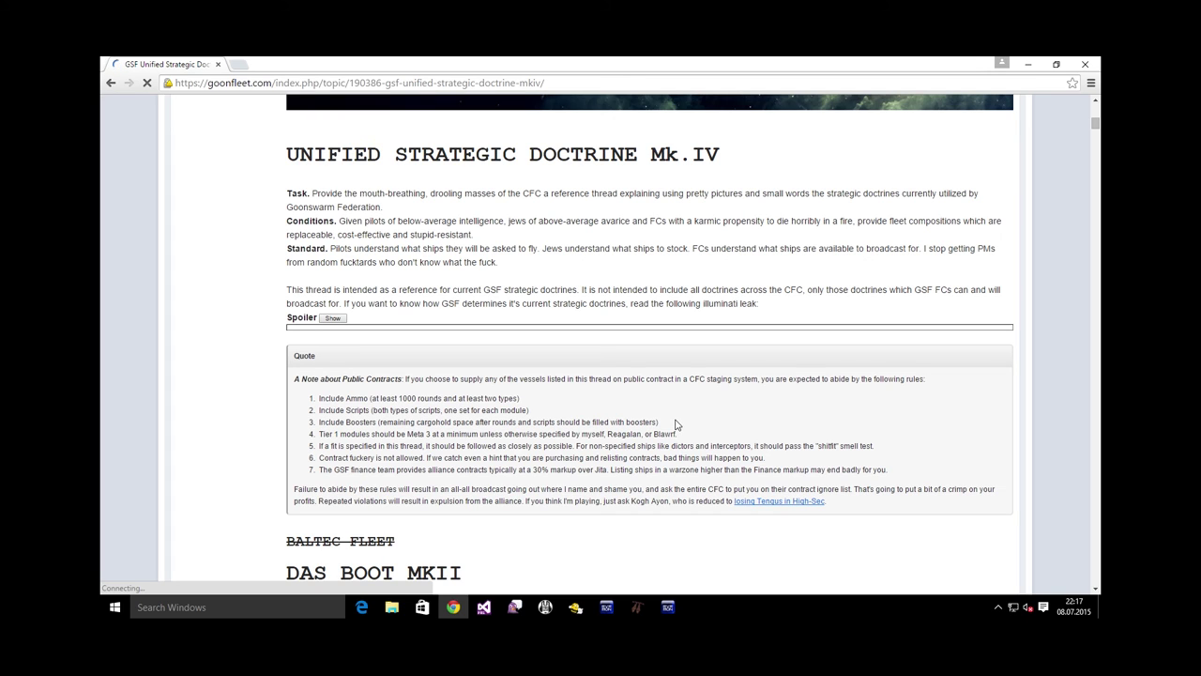
scroll(683, 417, "down", 4)
left_click_drag(288, 191, 474, 205)
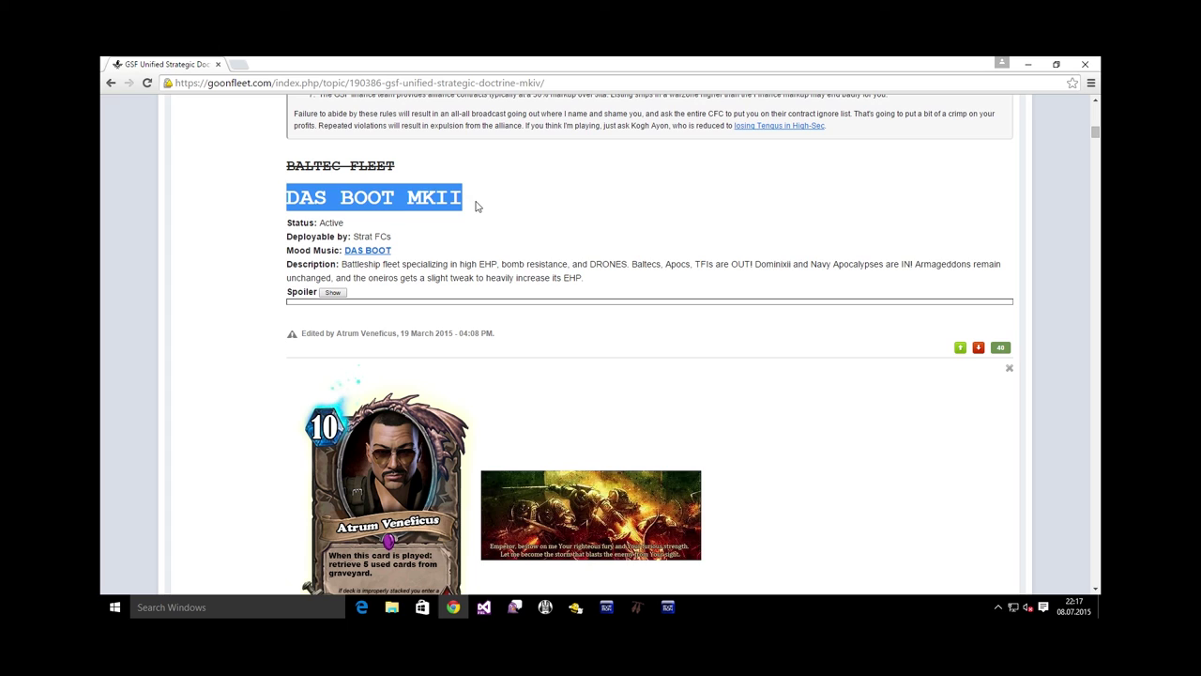
left_click(476, 206)
left_click_drag(286, 199, 402, 199)
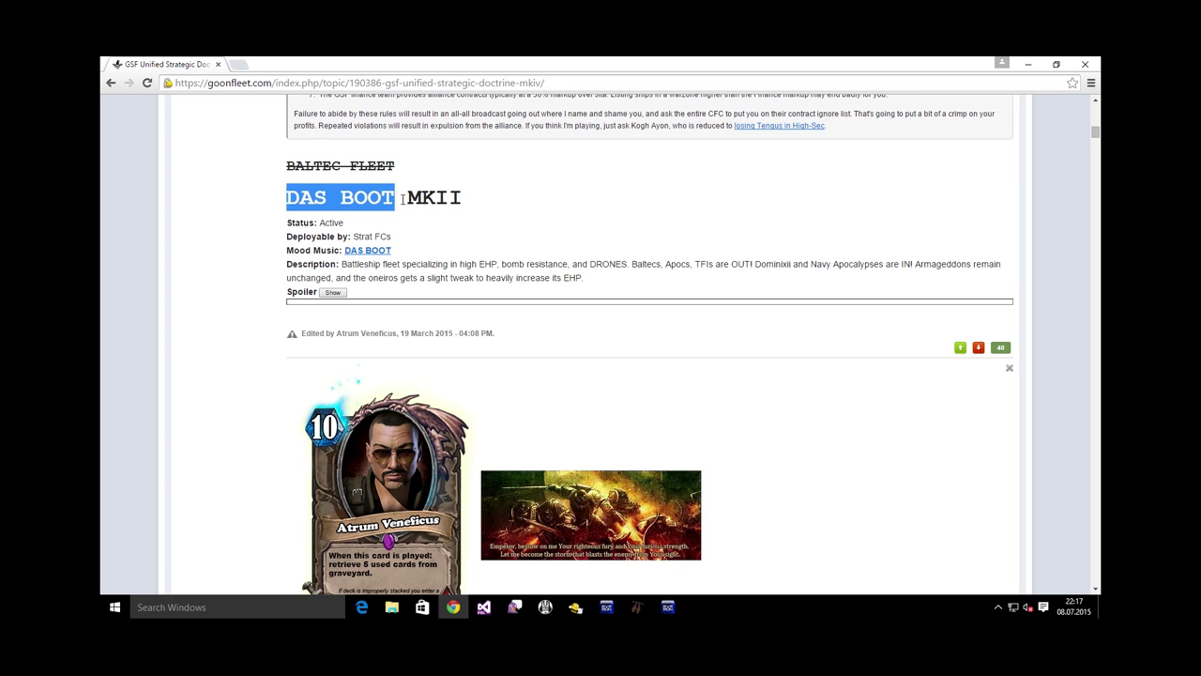
left_click(507, 226)
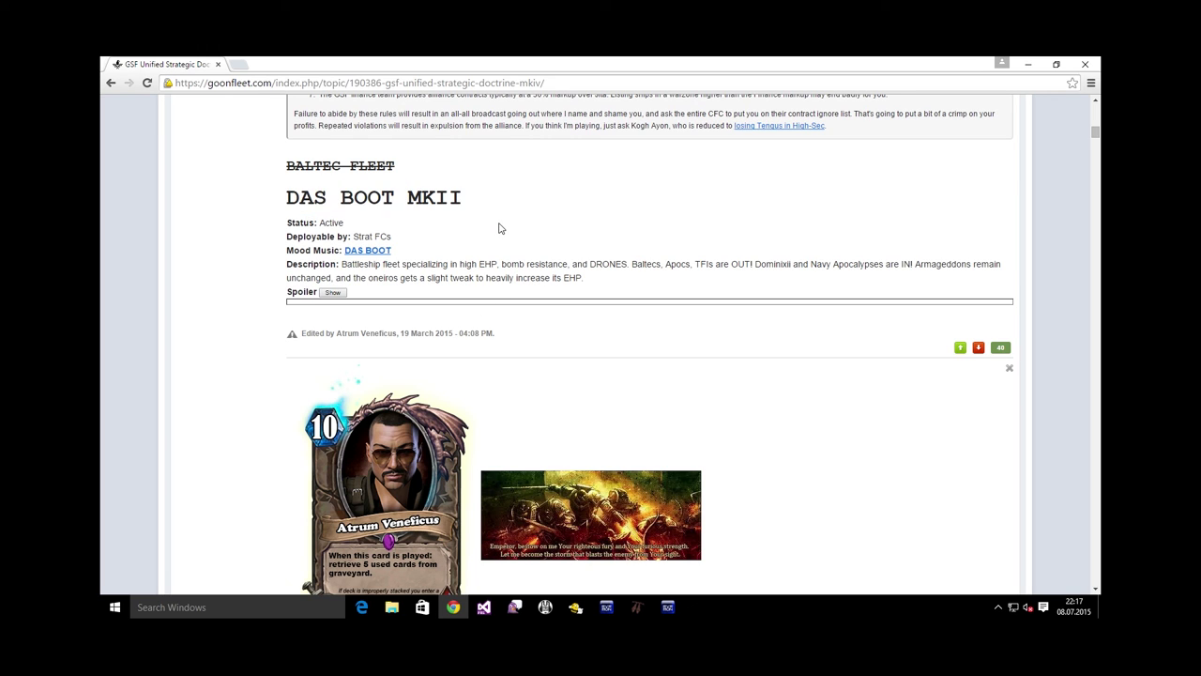
scroll(356, 237, "down", 1)
Expand the DAS BOOT fleet composition and Dominix fitting spoilers, then collapse the composition spoiler
left_click(335, 232)
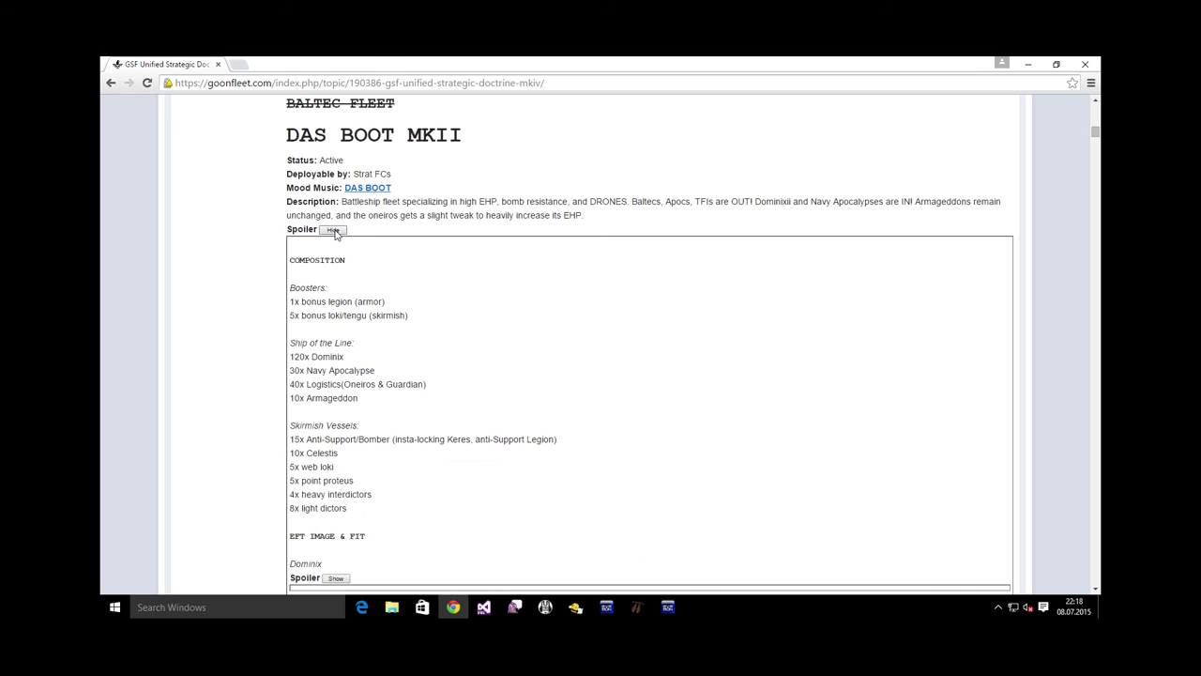
scroll(471, 337, "down", 1)
scroll(471, 338, "down", 5)
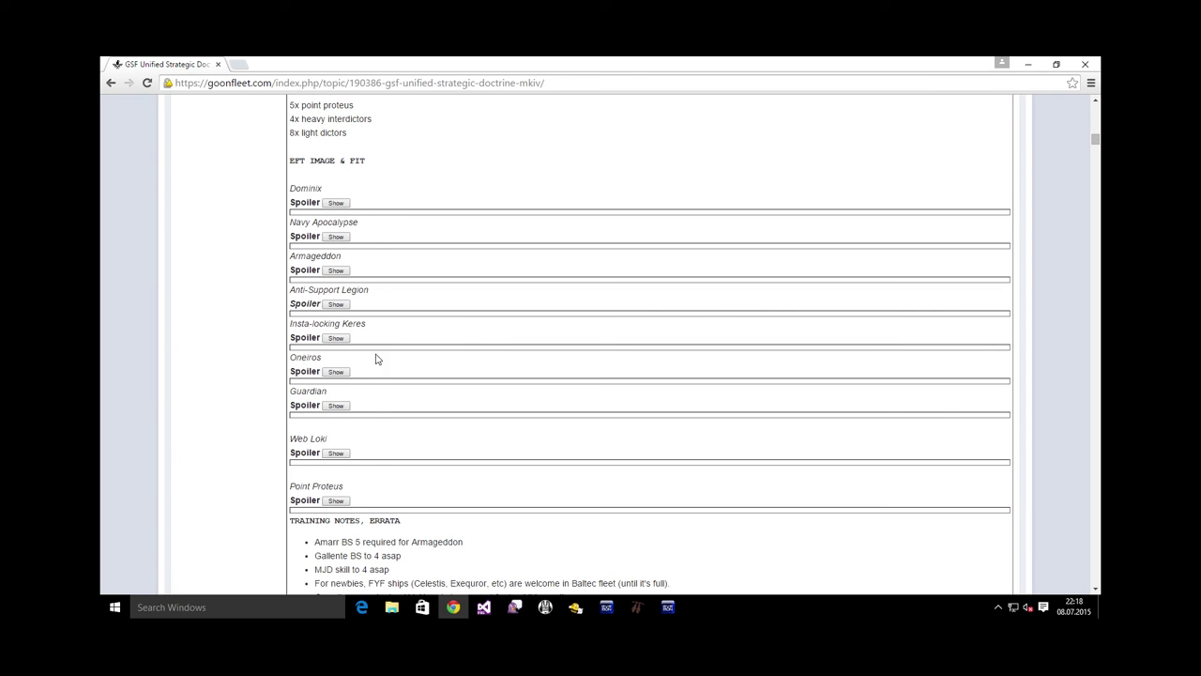
left_click(335, 203)
scroll(461, 266, "down", 1)
scroll(462, 267, "down", 5)
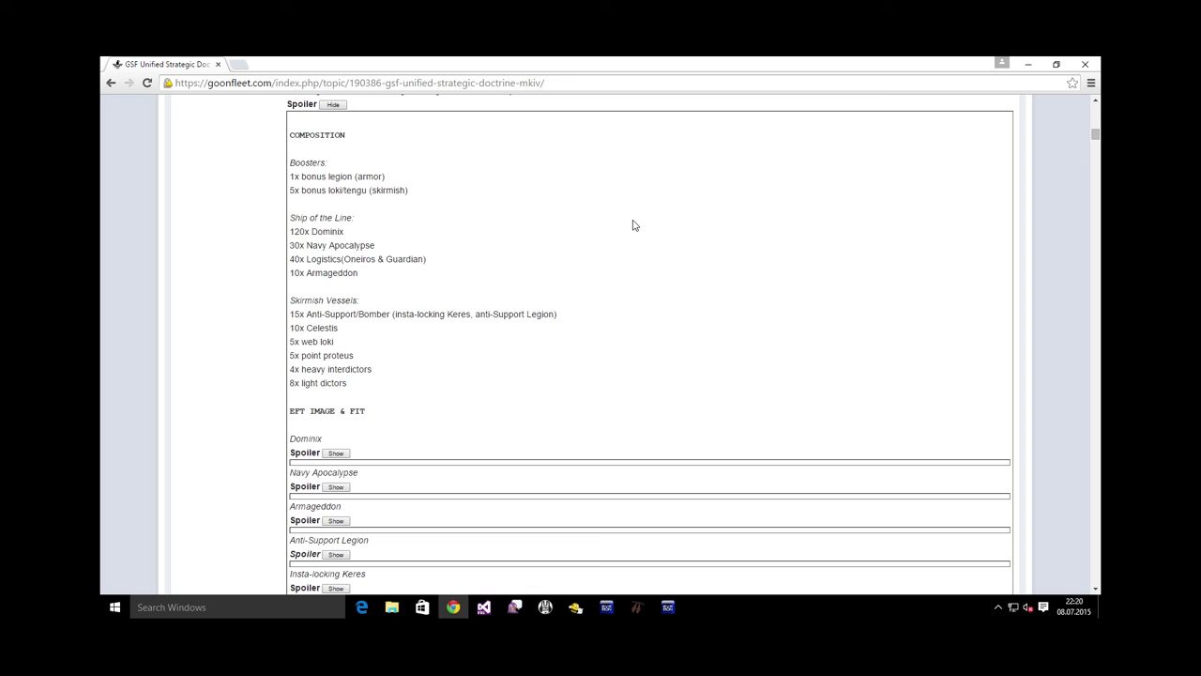
scroll(630, 227, "up", 3)
left_click(335, 292)
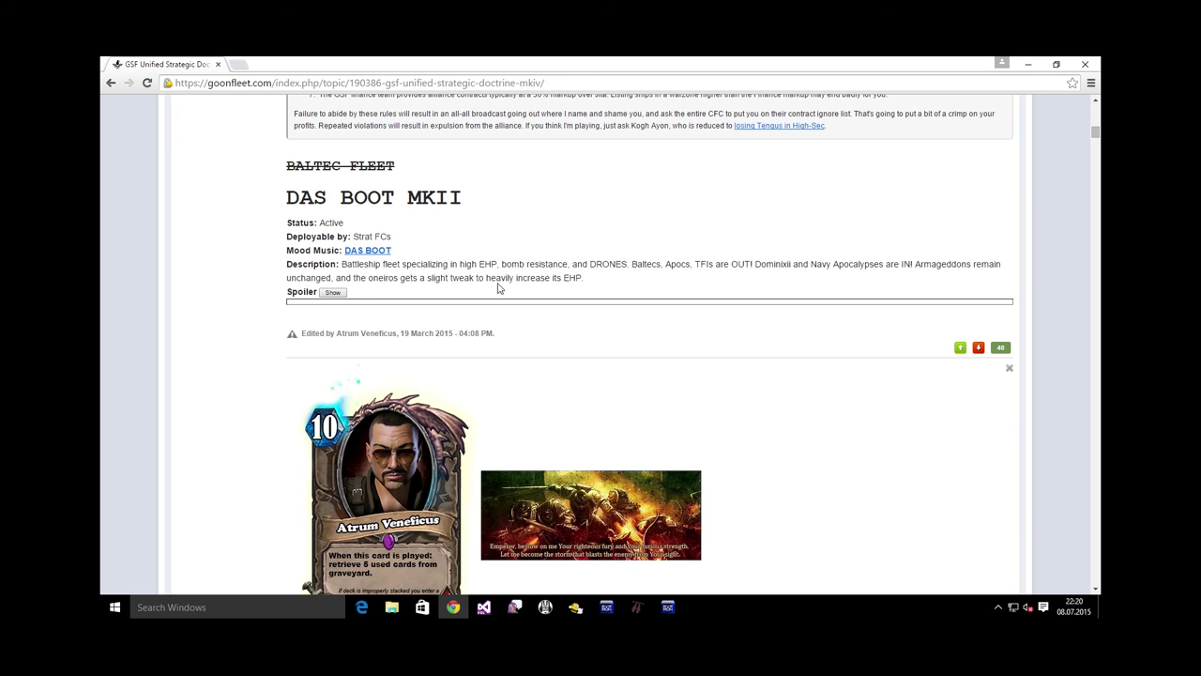
Reveal the Harpy Fleet Edition fitting and select its EFT fit text
scroll(499, 281, "down", 3)
scroll(499, 281, "down", 5)
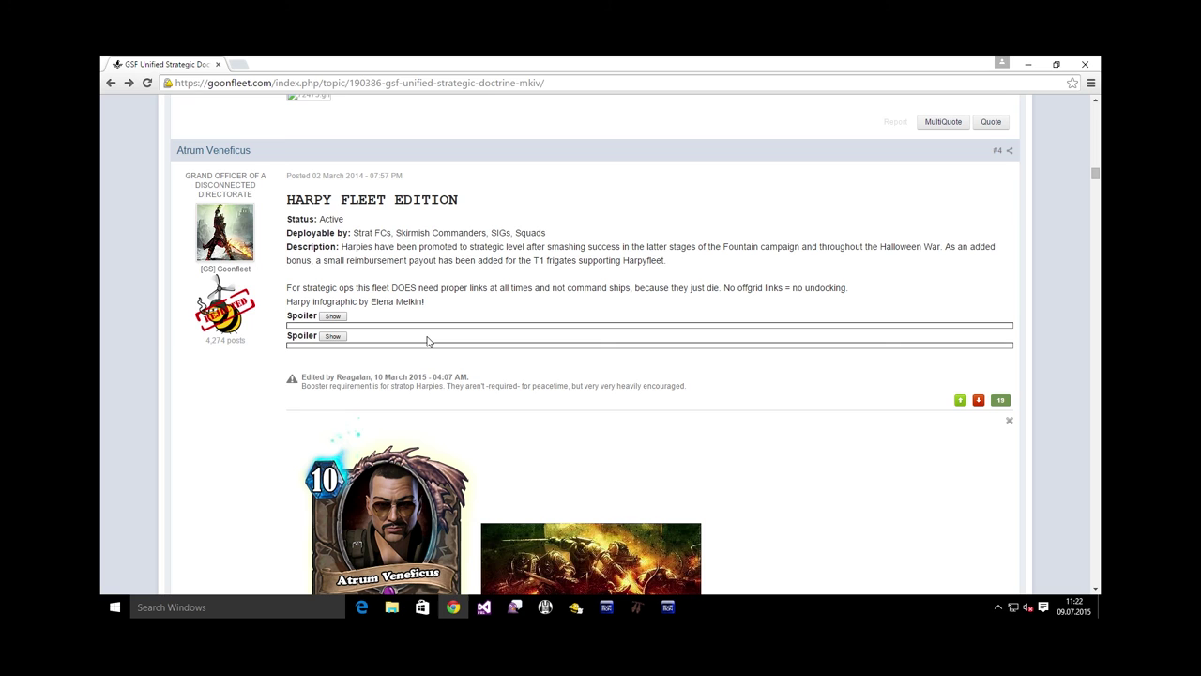
scroll(423, 339, "down", 10)
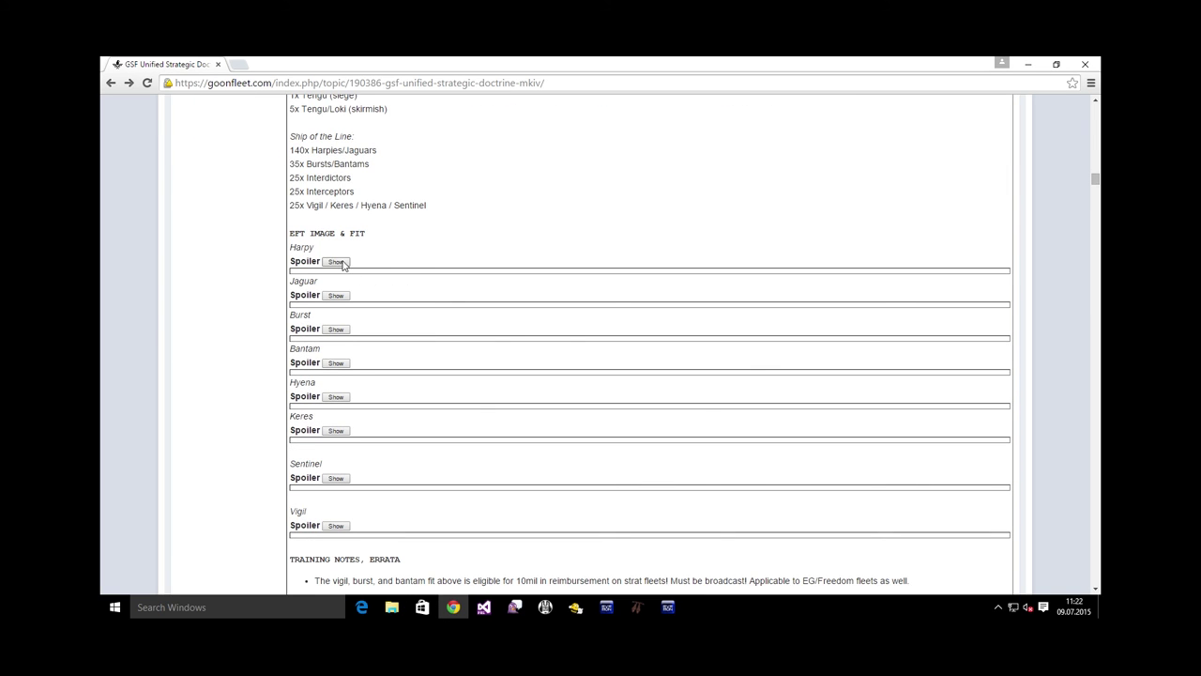
left_click(337, 261)
scroll(538, 305, "down", 2)
scroll(538, 305, "down", 3)
left_click_drag(438, 443, 293, 209)
Create a new EVEMon plan named Harpy and import the copied Harpy loadout's skills
key("alt+Tab")
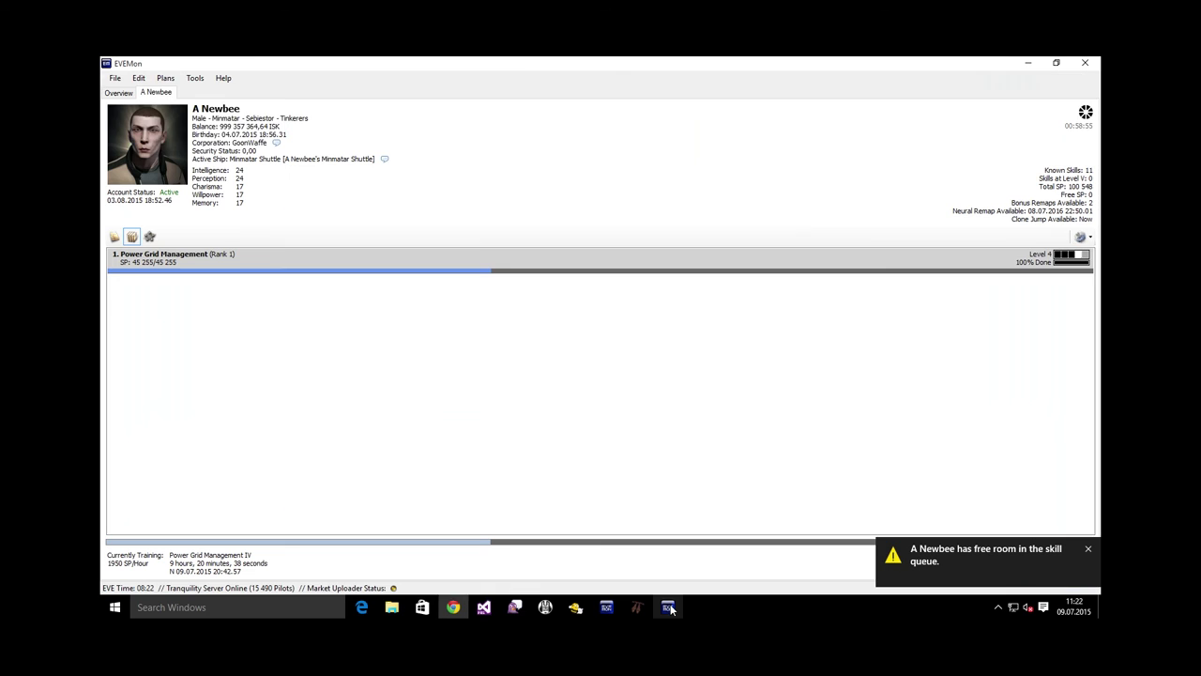
left_click(166, 78)
left_click(185, 93)
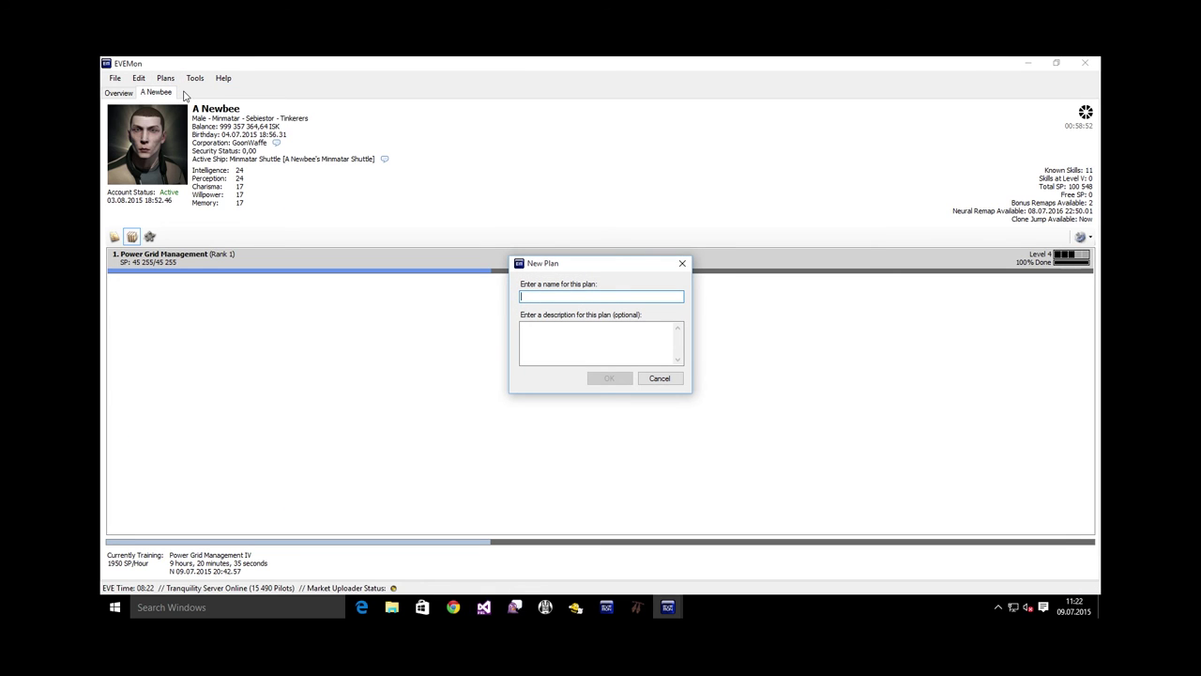
type("Harpy")
key("Return")
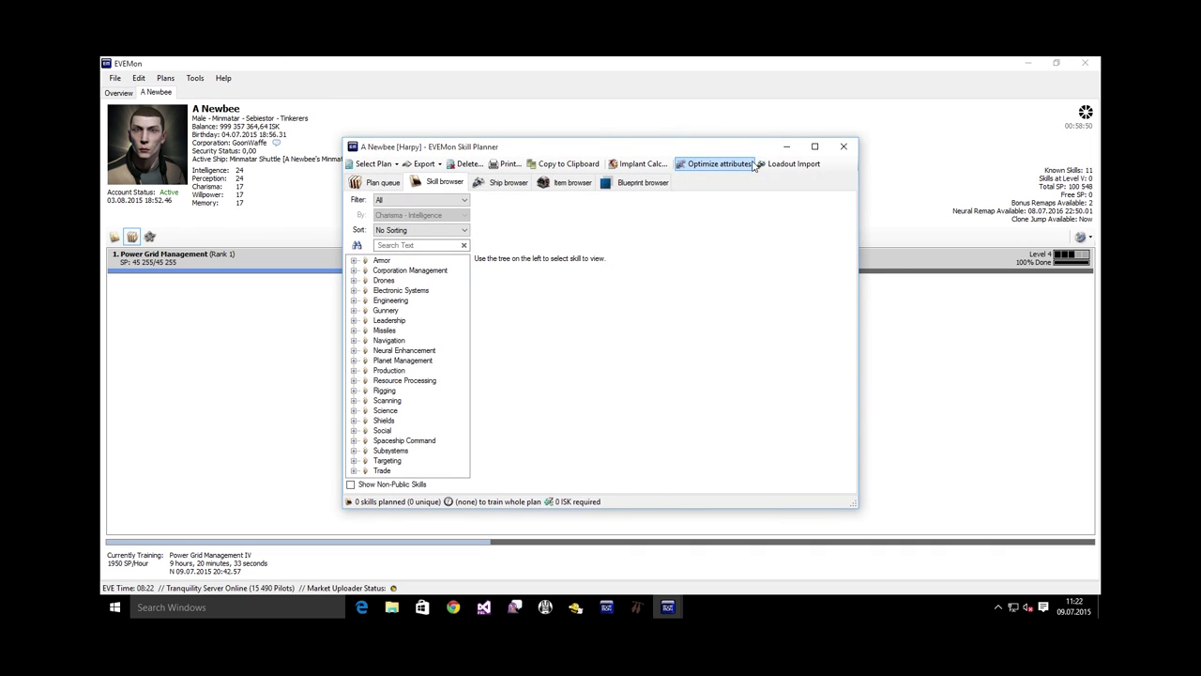
left_click(779, 164)
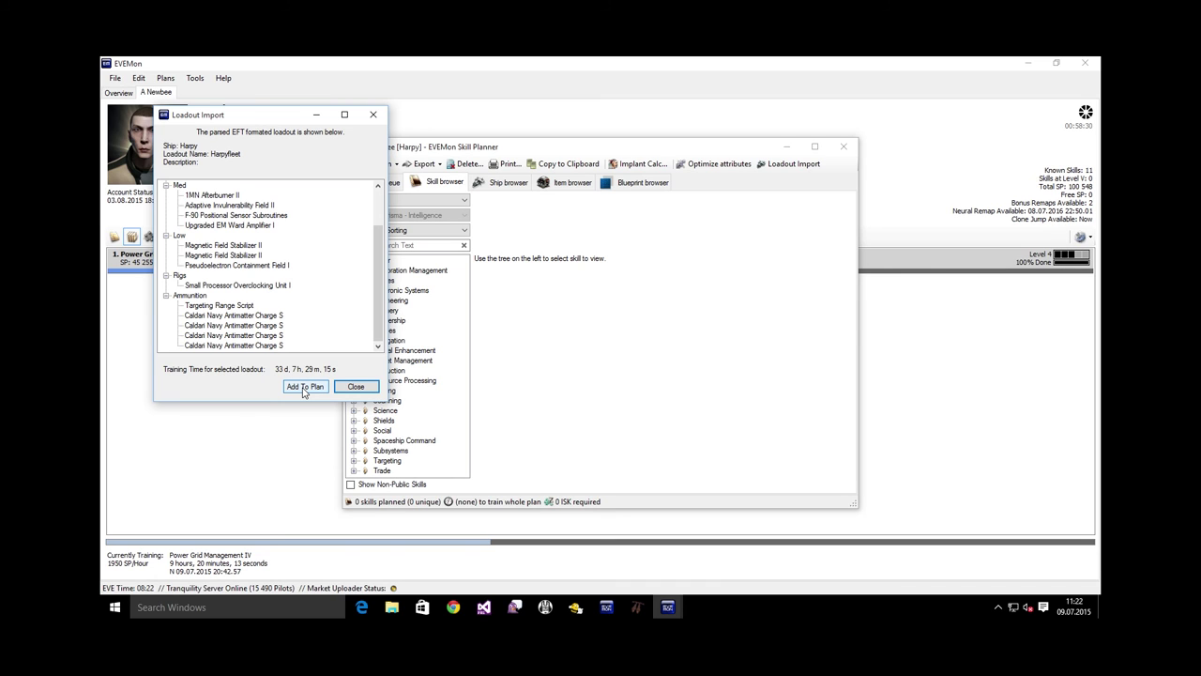
left_click(304, 388)
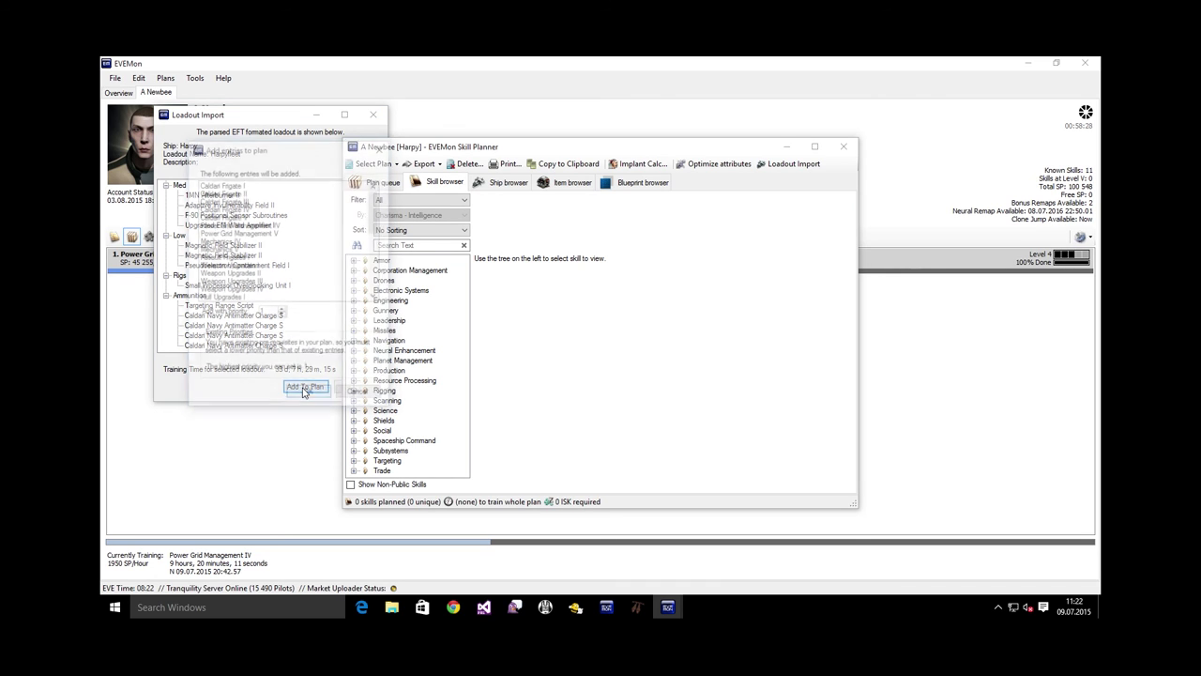
Confirm the loadout skill entries and view the Harpy plan's 35 queued skills
left_click(311, 395)
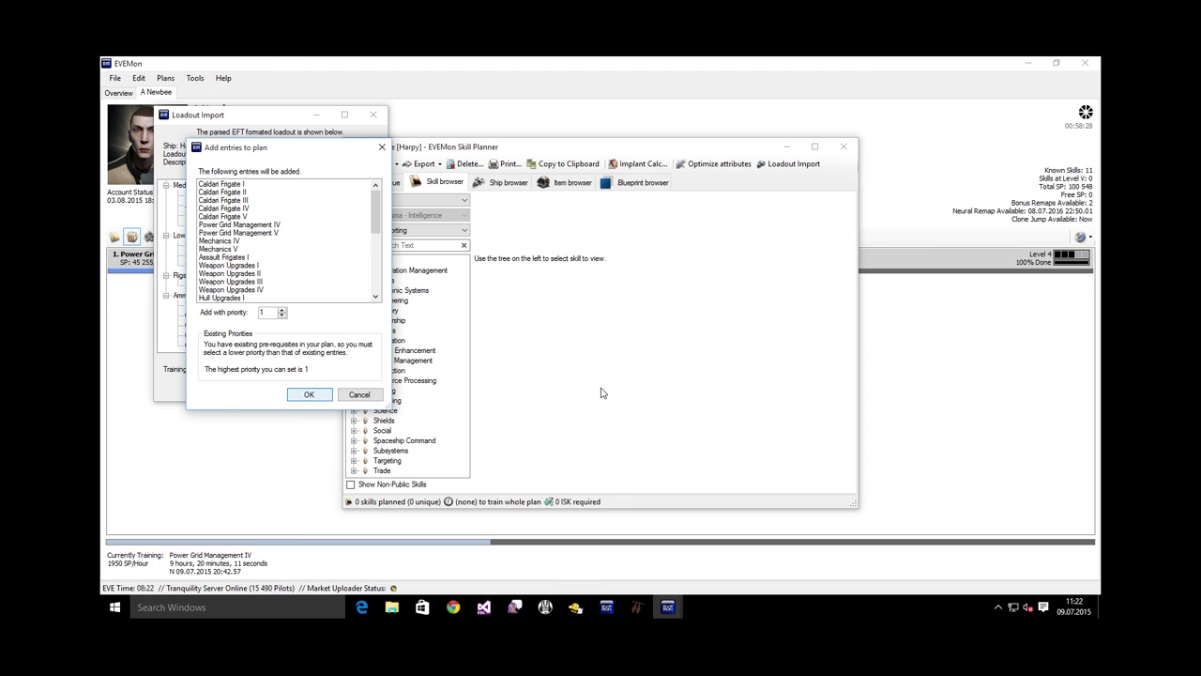
left_click(382, 182)
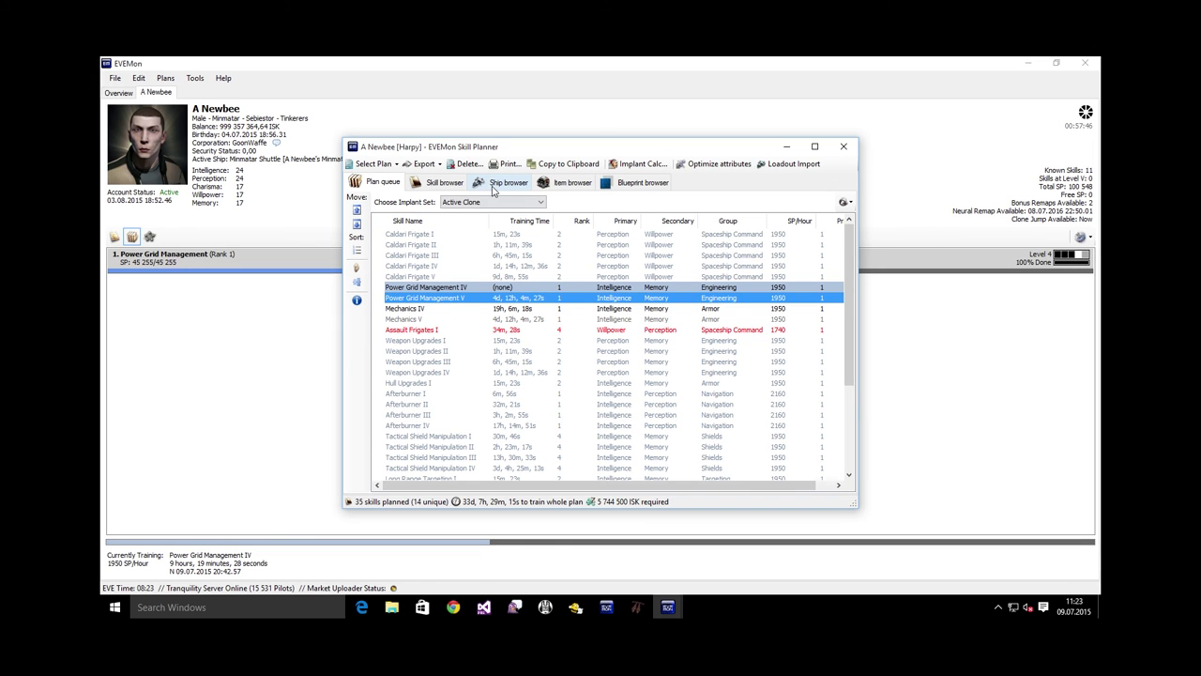
Look up the Harpy in the ship browser and highlight its Caldari Frigate and Assault Frigates bonuses
left_click(493, 188)
left_click(412, 283)
type("harpy")
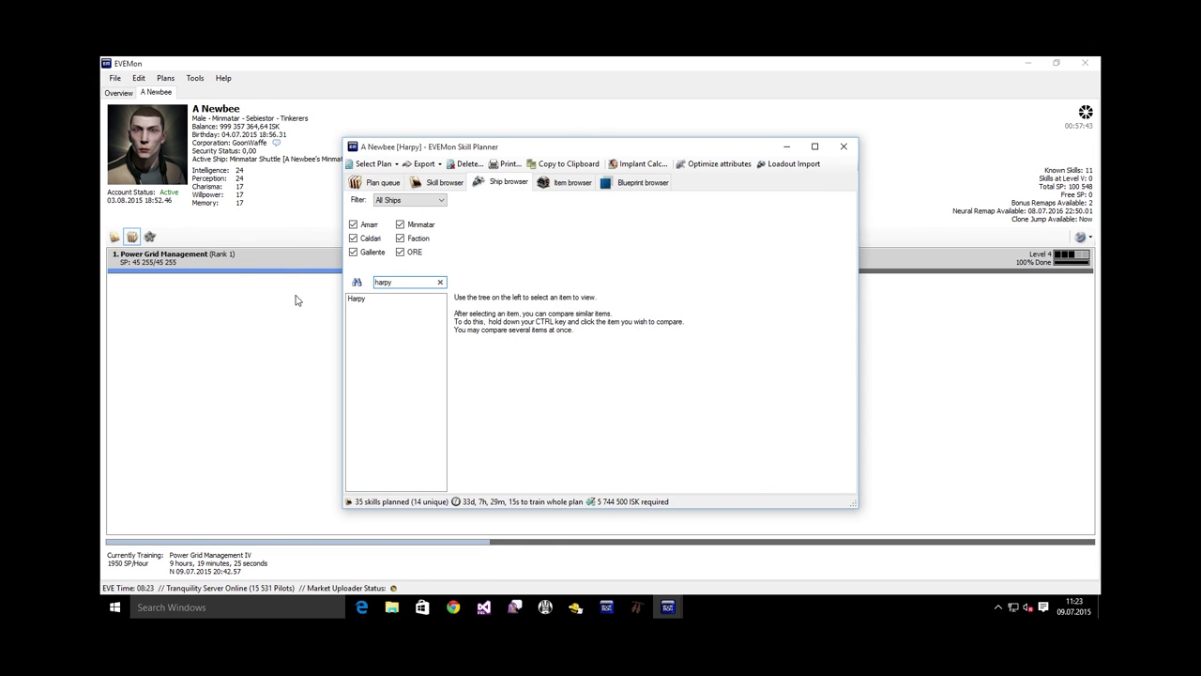
left_click(385, 298)
scroll(852, 401, "down", 3)
left_click_drag(709, 309, 838, 308)
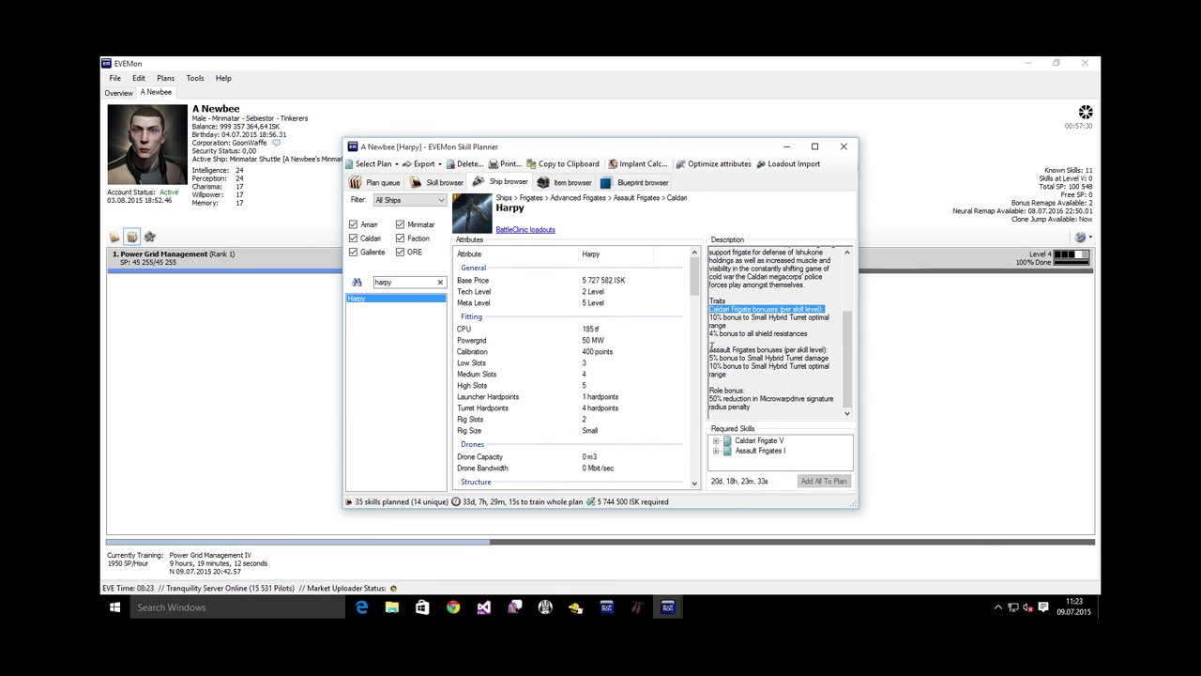
left_click_drag(710, 347, 847, 352)
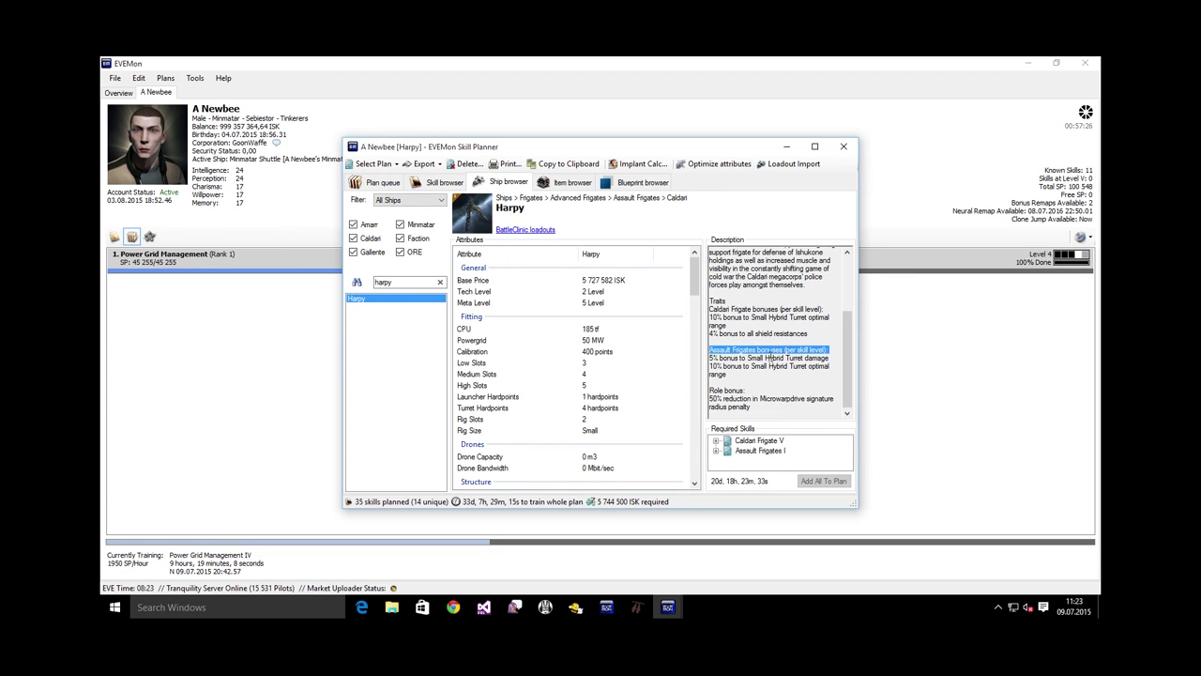
left_click_drag(834, 356, 781, 377)
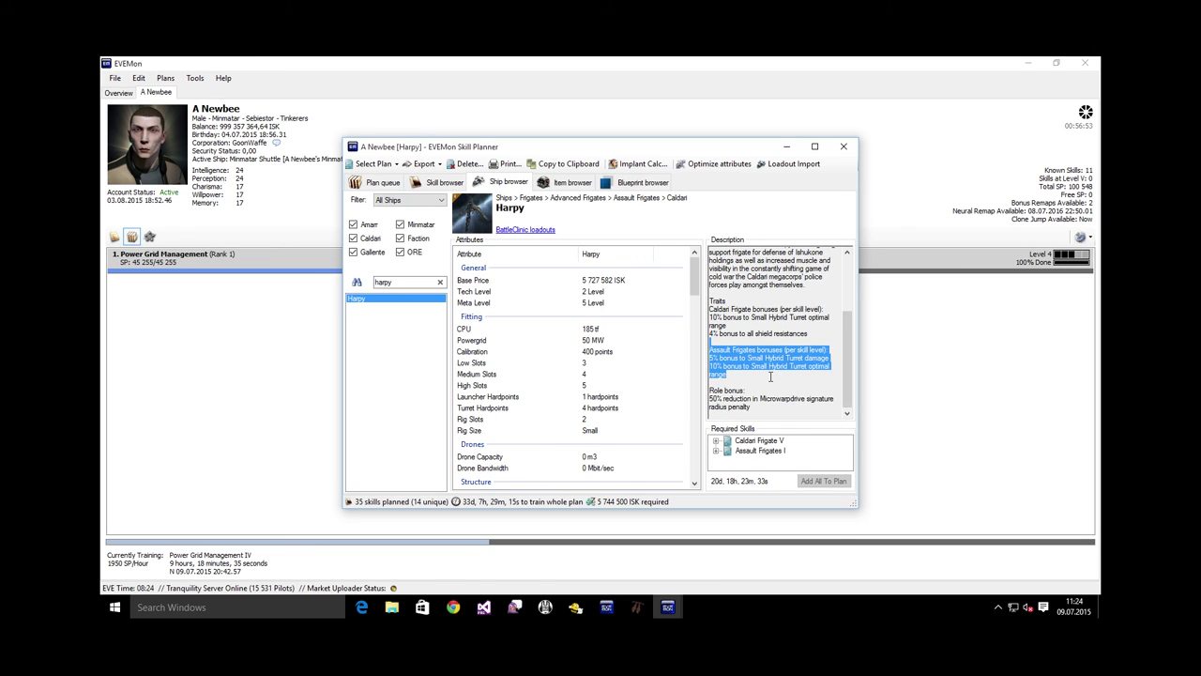
Raise Assault Frigates in the Harpy plan from level I to level IV
left_click(380, 182)
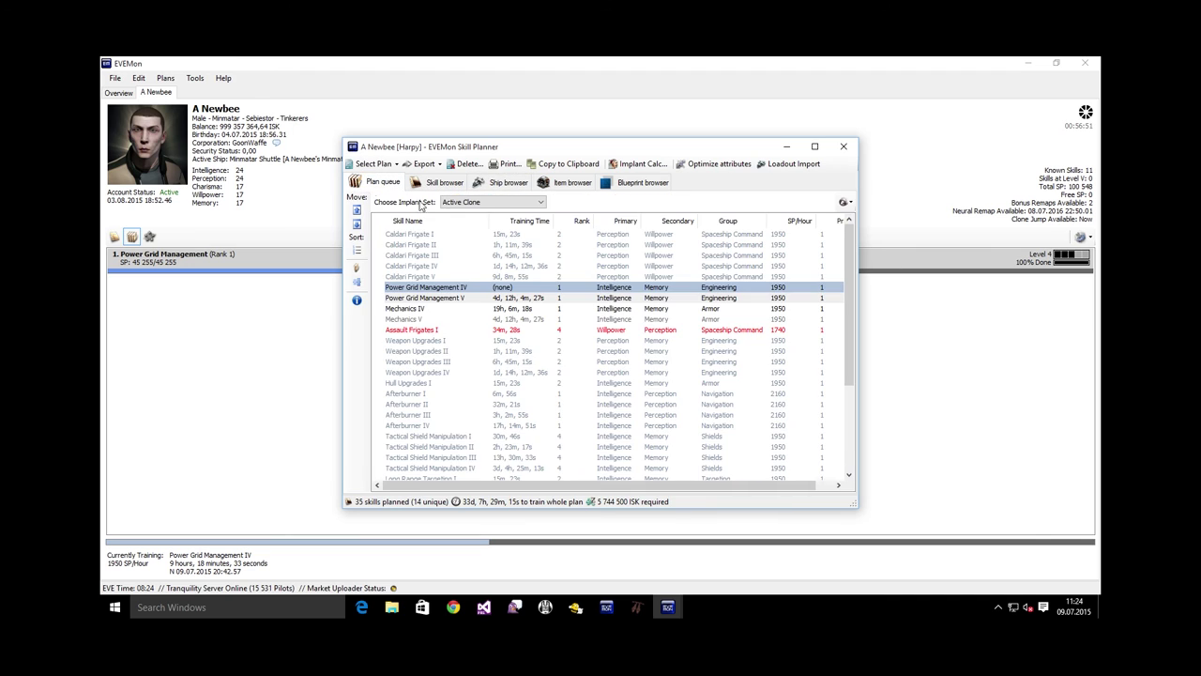
left_click(426, 329)
right_click(426, 329)
mouse_move(558, 425)
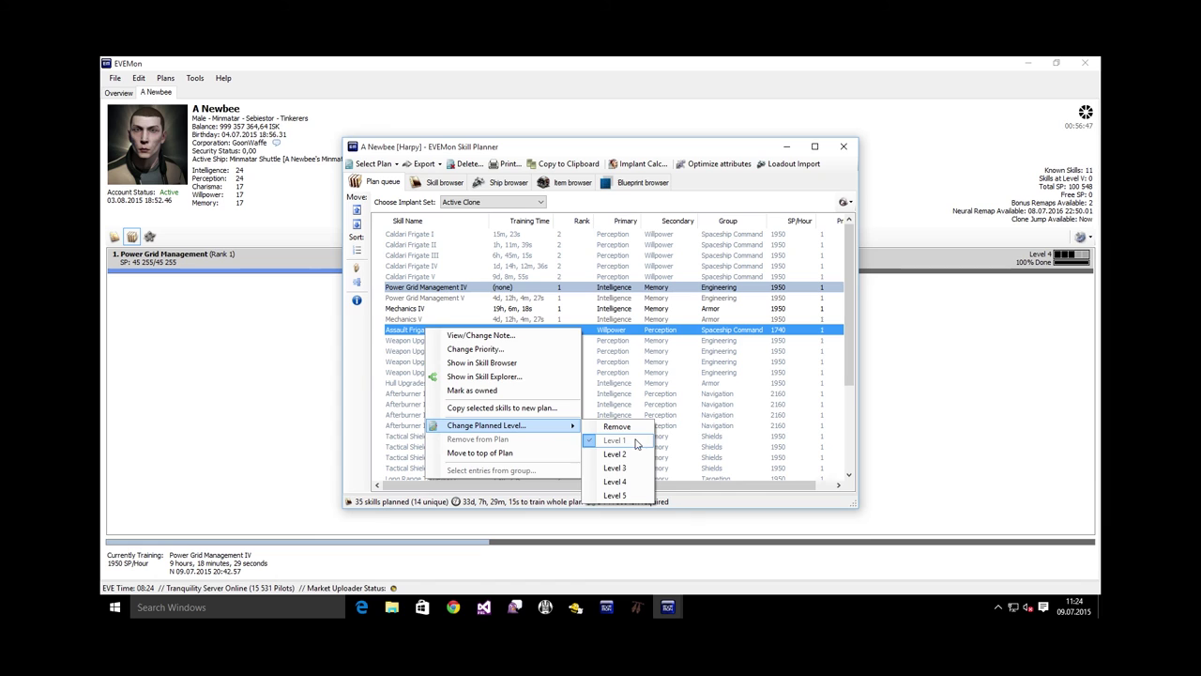
left_click(616, 481)
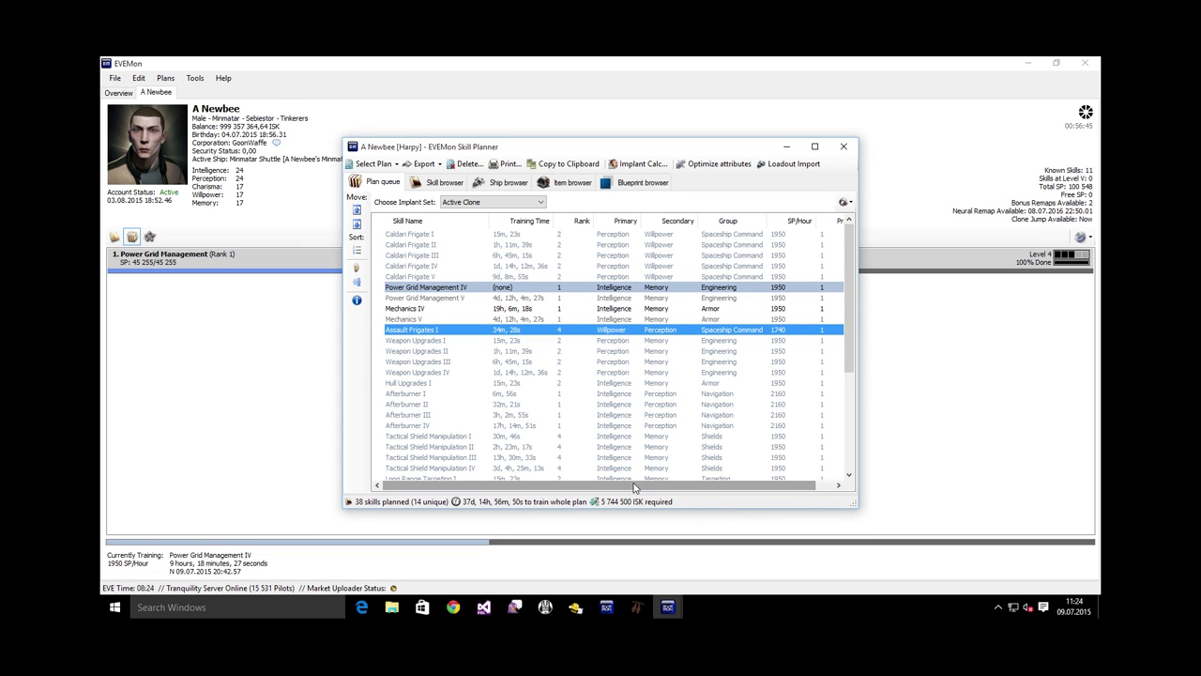
left_click_drag(848, 300, 849, 412)
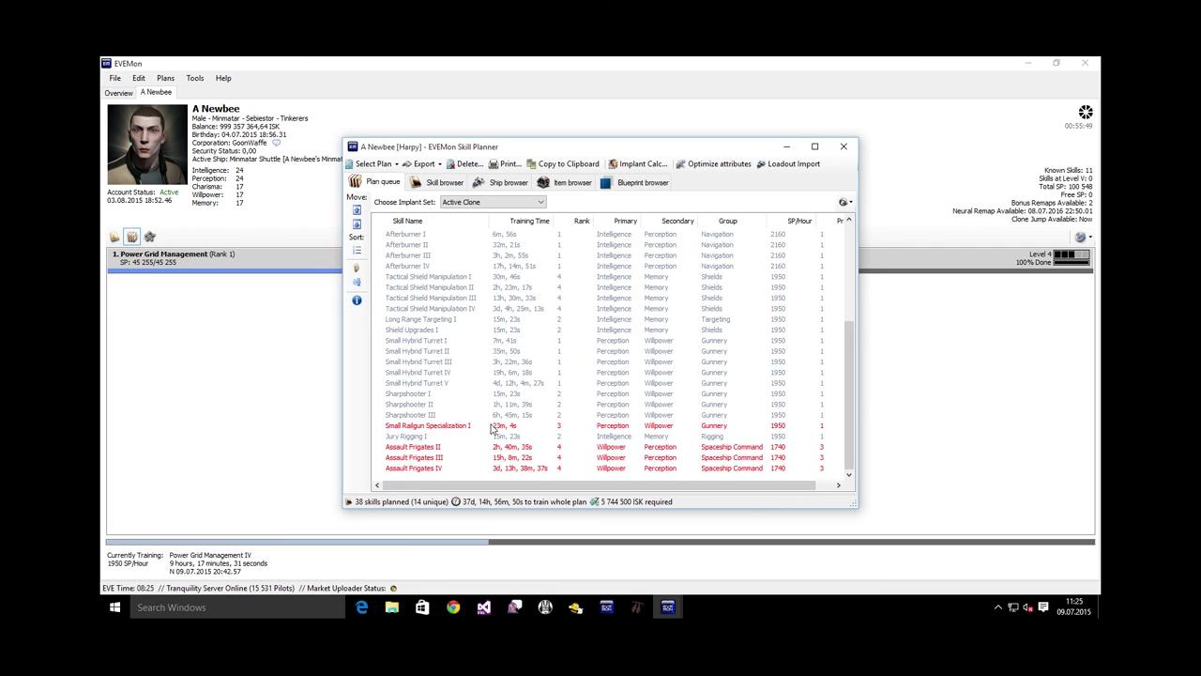
Raise the planned level of Long Range Targeting and Shield Upgrades from I to IV
left_click(453, 320)
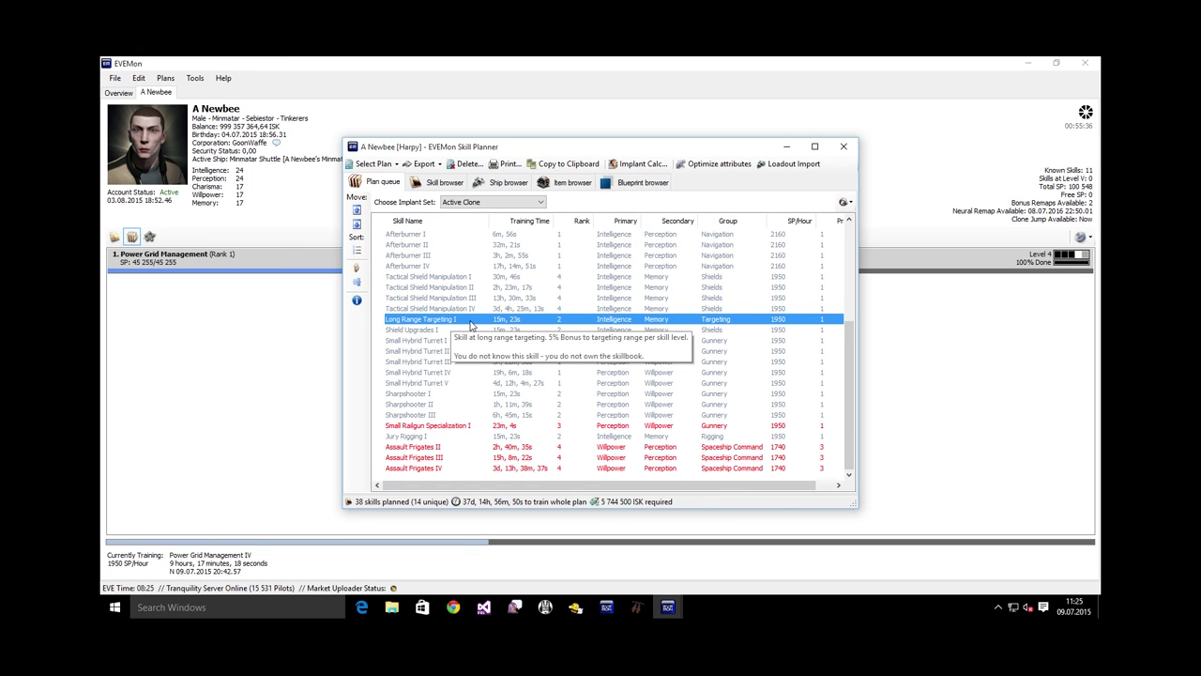
right_click(471, 324)
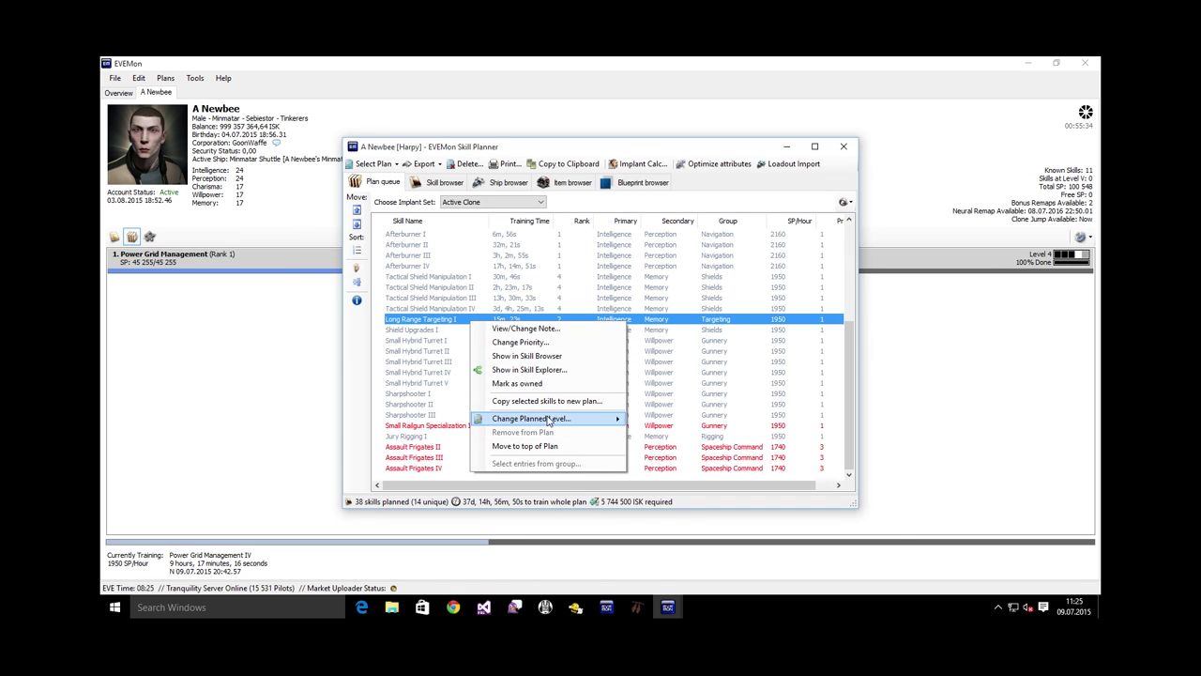
mouse_move(563, 418)
left_click(659, 475)
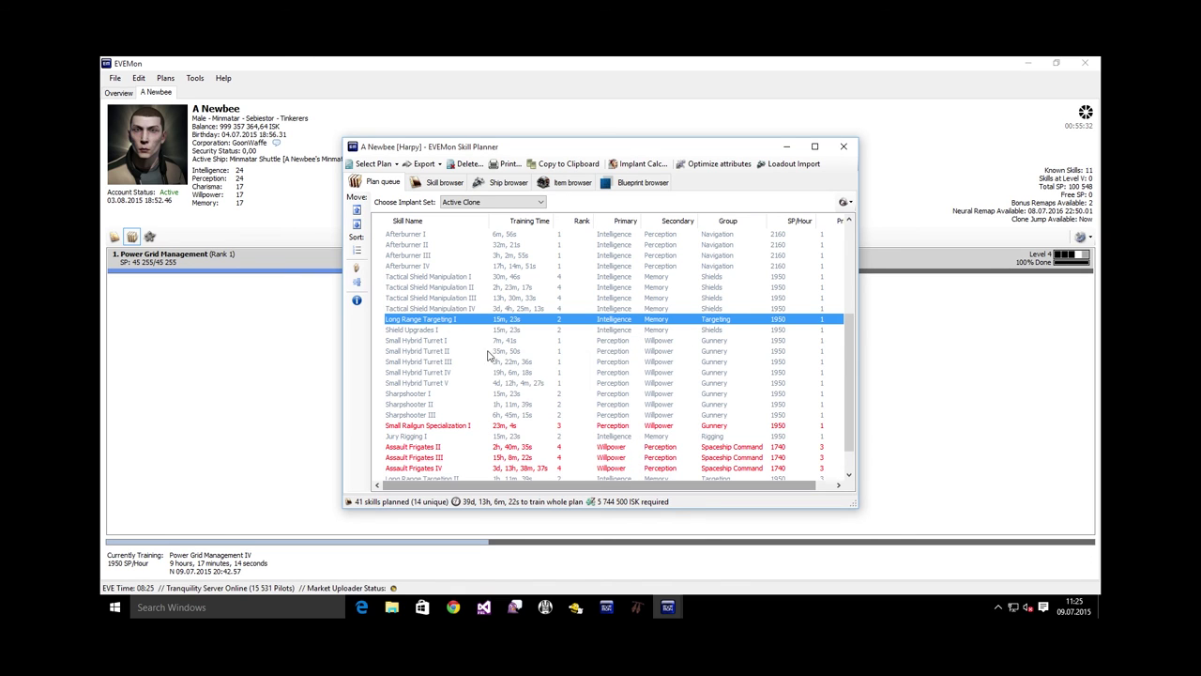
left_click(450, 330)
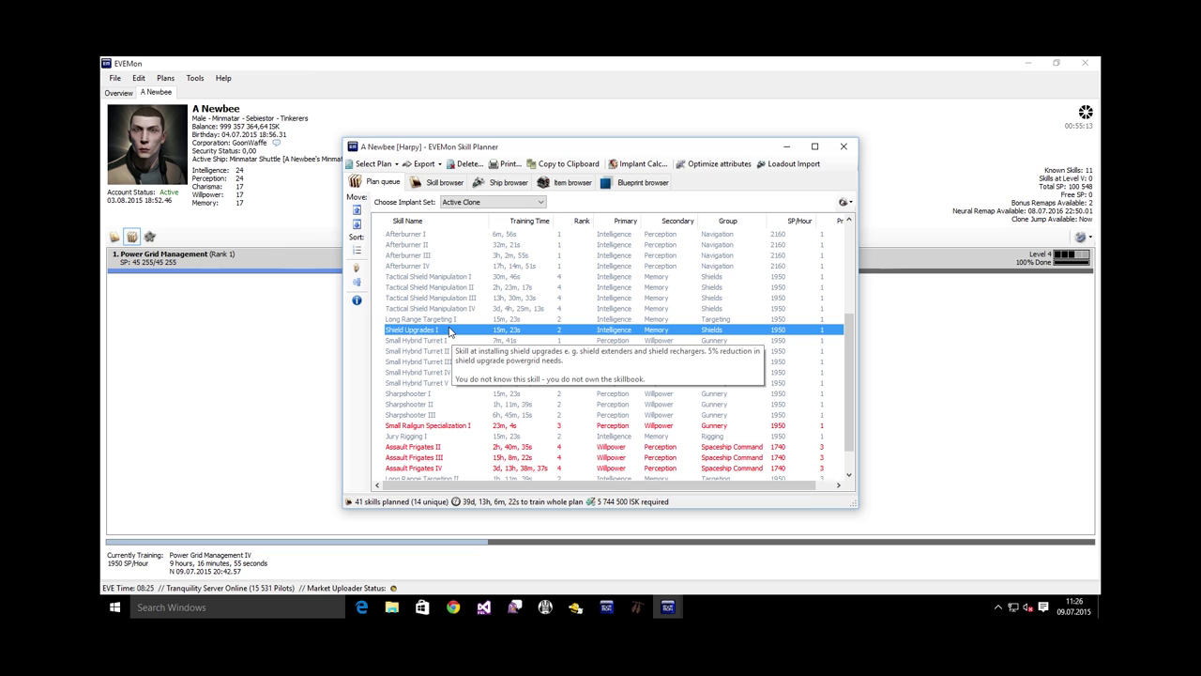
right_click(450, 331)
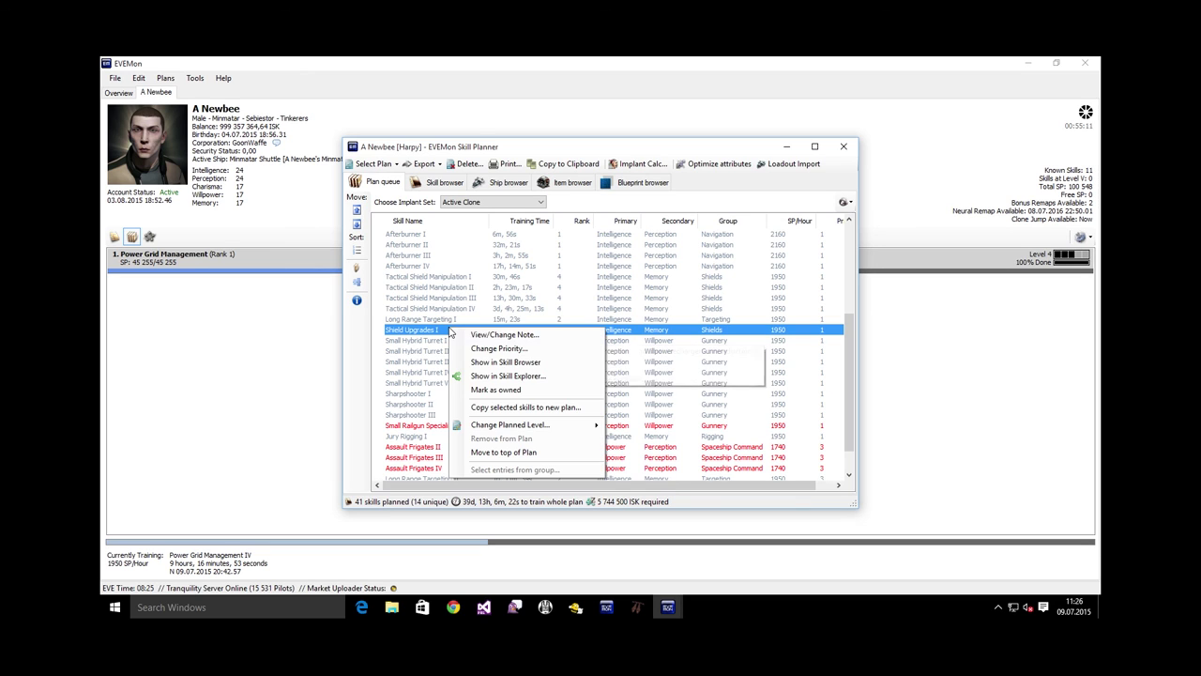
mouse_move(532, 428)
left_click(656, 484)
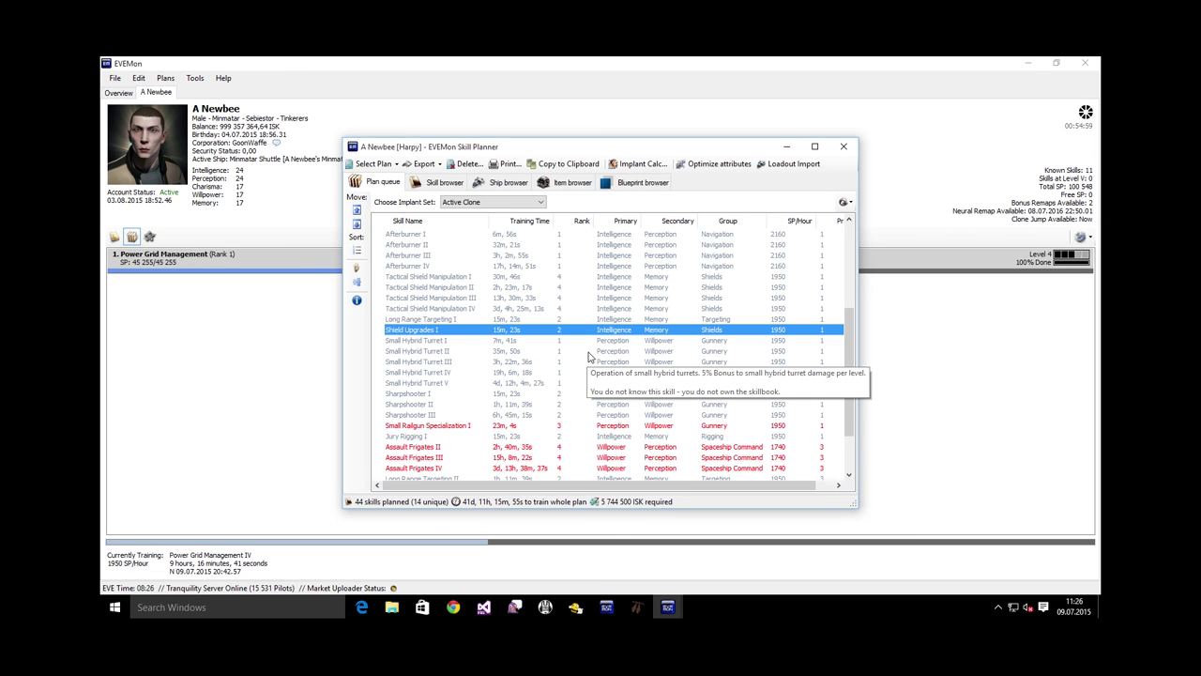
left_click_drag(848, 358, 849, 273)
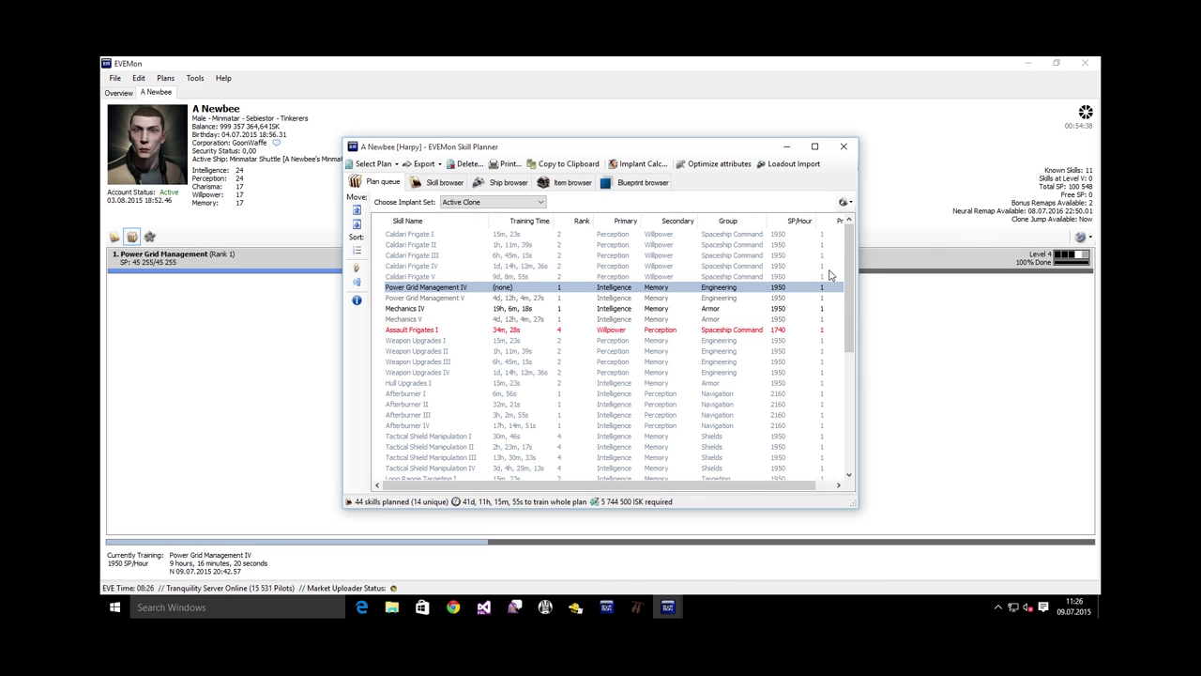
In the Skill browser, expand the Gunnery group and plan Controlled Bursts to level III
left_click(441, 182)
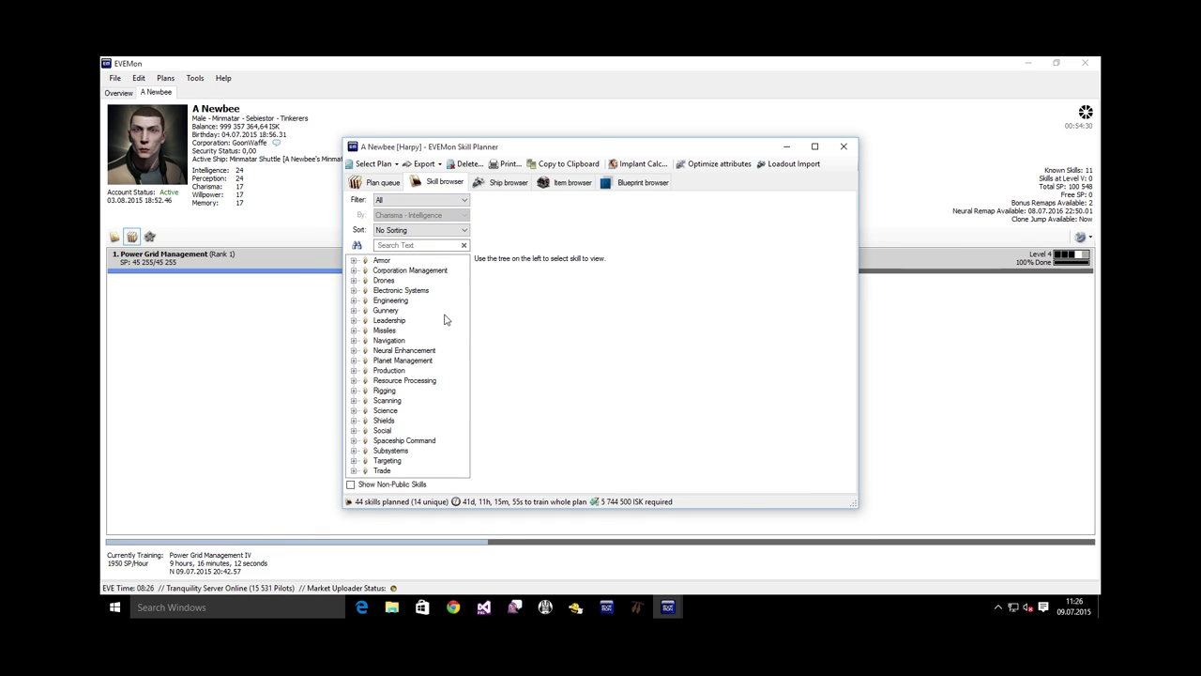
left_click(386, 310)
left_click(354, 311)
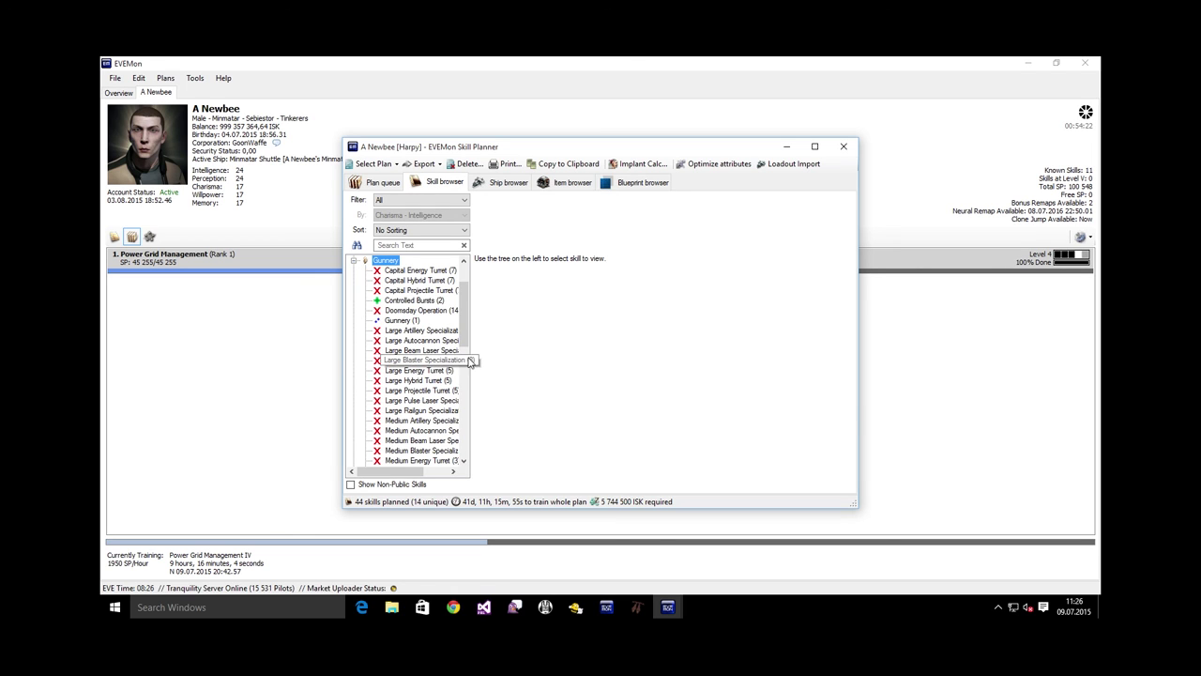
left_click(419, 301)
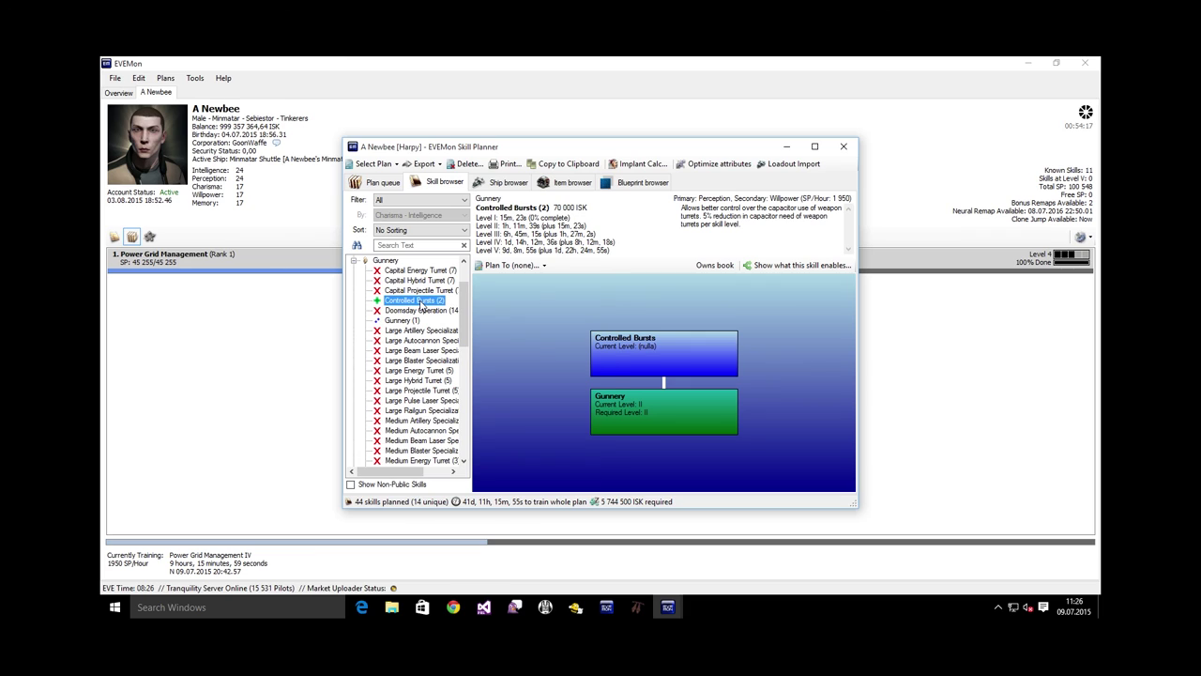
right_click(420, 304)
mouse_move(493, 312)
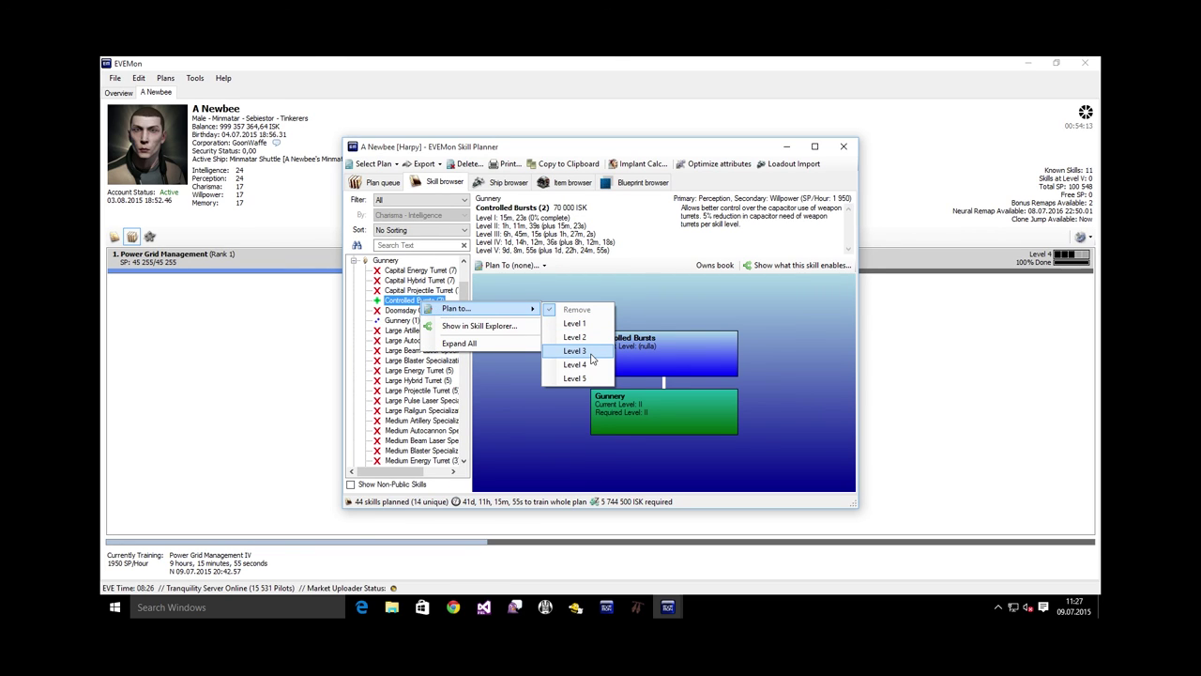
left_click(592, 358)
Plan Gunnery and Motion Prediction to level III
left_click(402, 321)
right_click(403, 321)
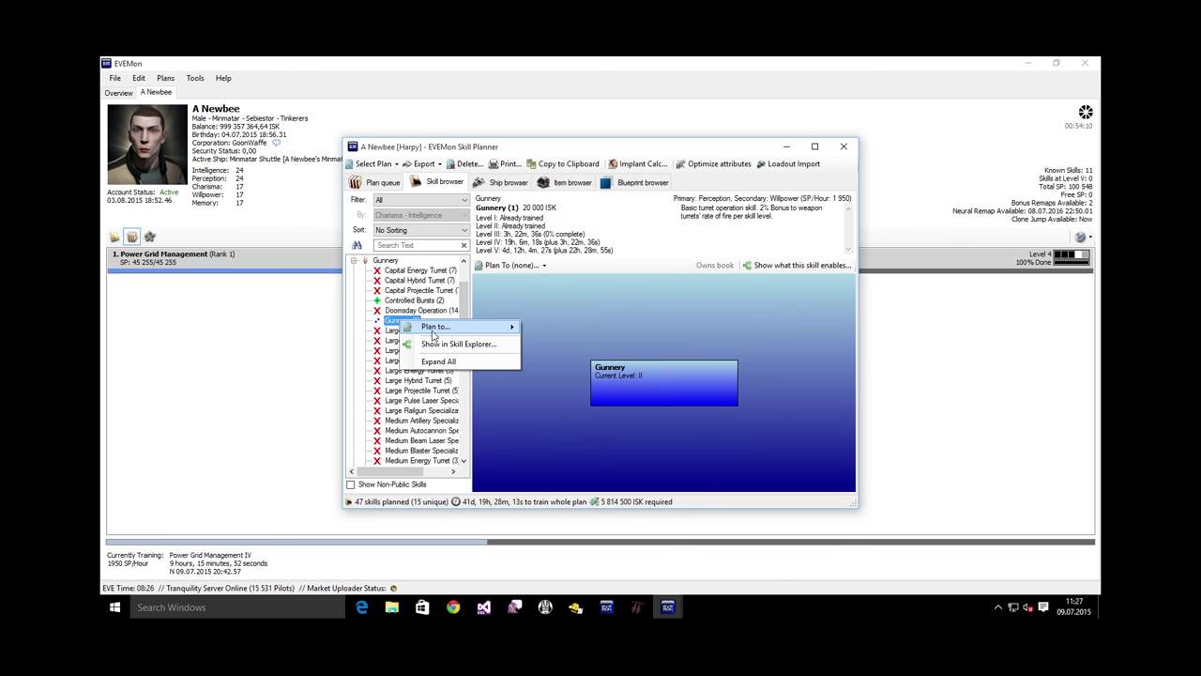
left_click(554, 368)
left_click_drag(463, 300, 465, 395)
left_click(413, 301)
right_click(415, 301)
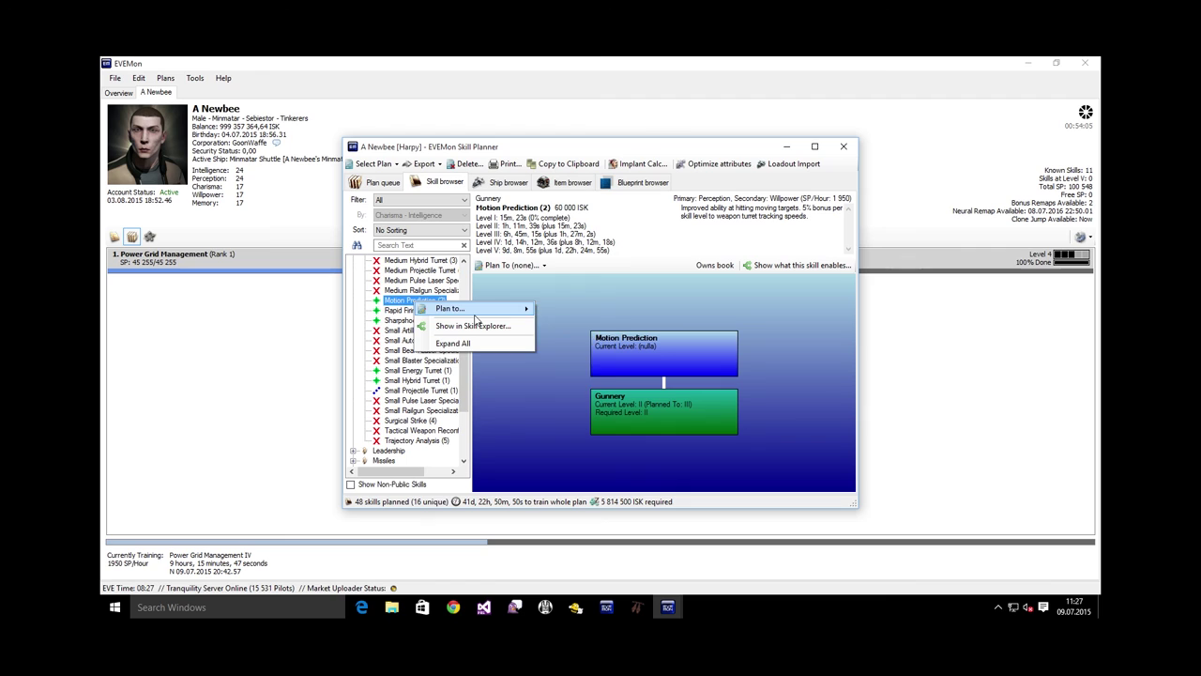
mouse_move(476, 309)
left_click(563, 348)
Plan Rapid Firing to level III, leaving Sharpshooter as it is, already planned to III
left_click(413, 309)
right_click(419, 314)
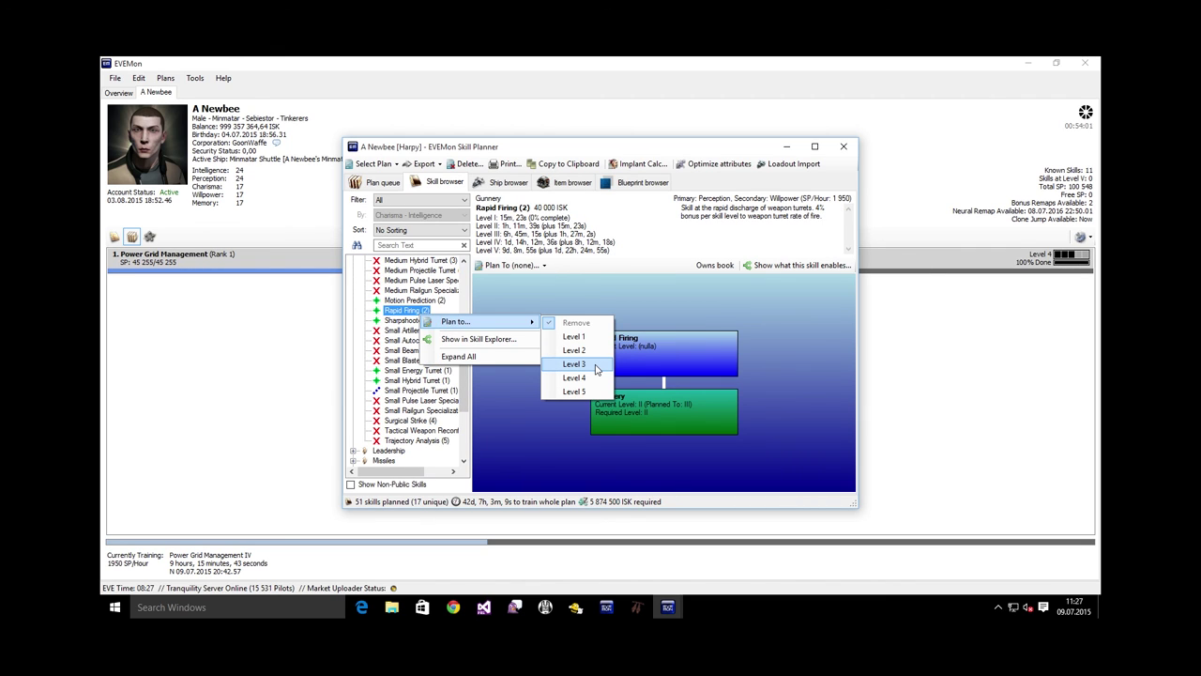
left_click(595, 368)
left_click(403, 320)
right_click(401, 322)
mouse_move(436, 329)
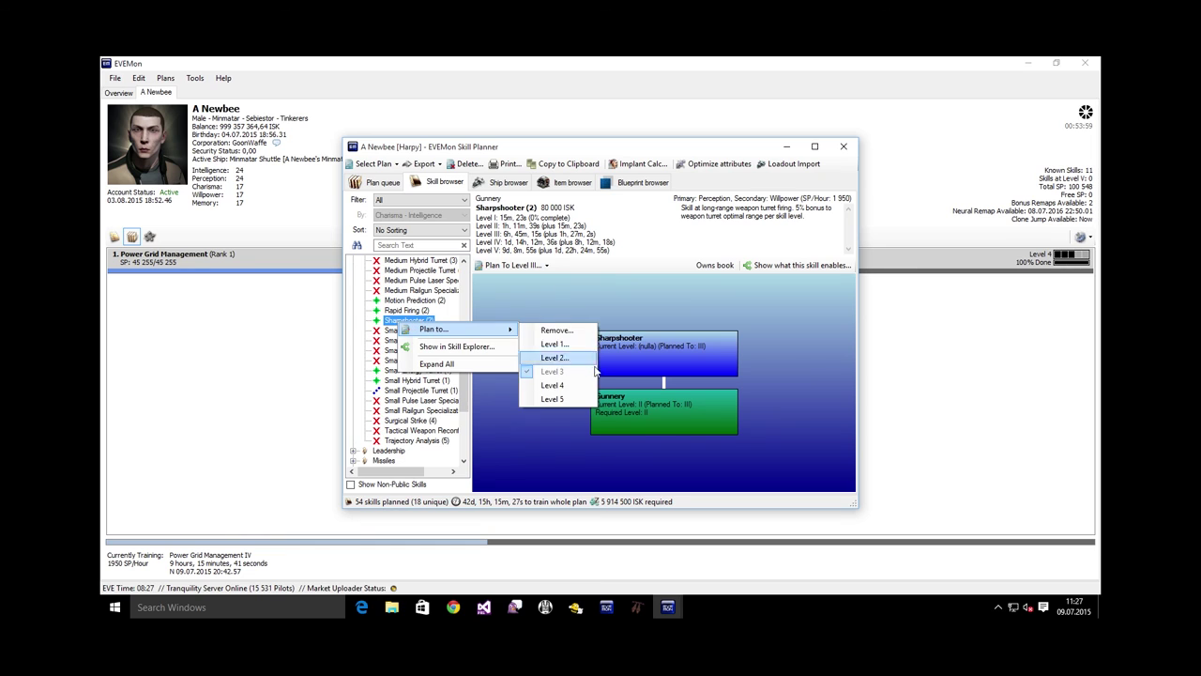
left_click(418, 427)
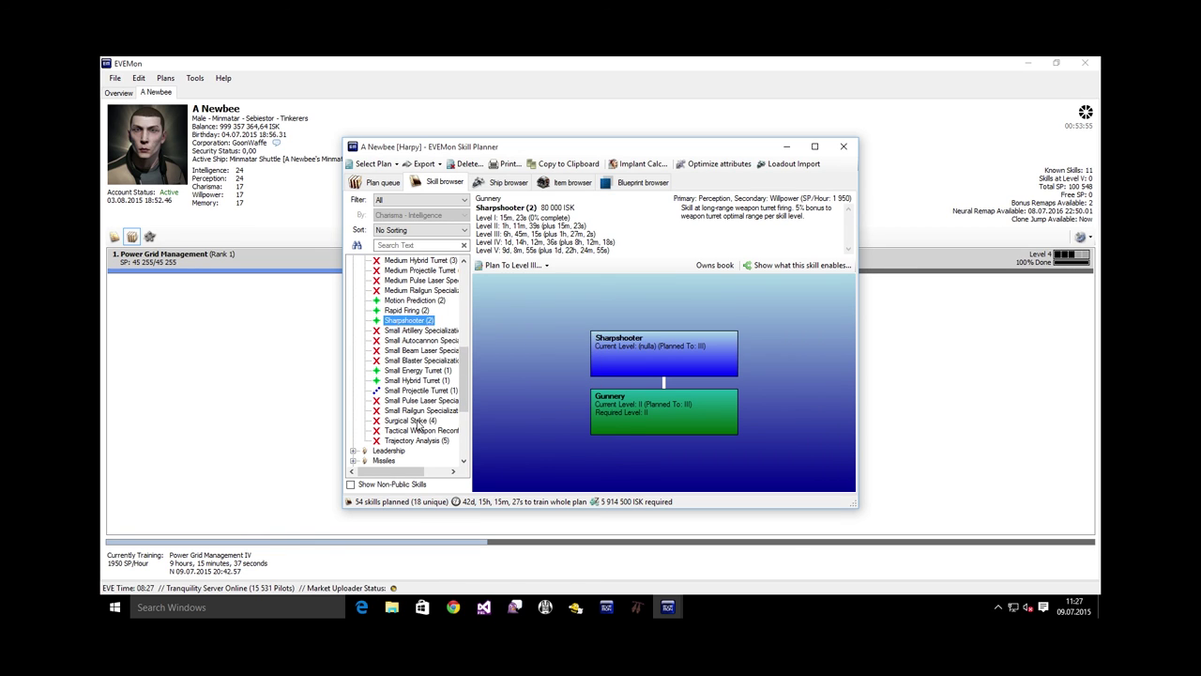
Plan Surgical Strike and Trajectory Analysis to level III and collapse the Gunnery group
right_click(415, 421)
mouse_move(451, 424)
left_click(568, 474)
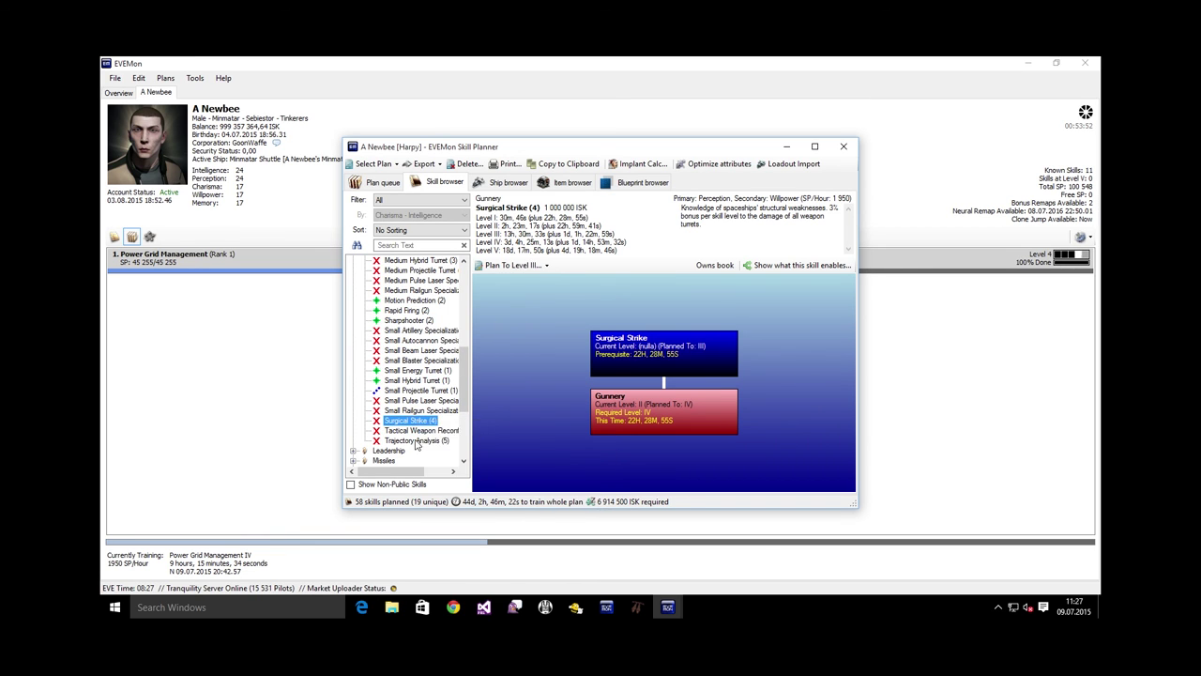
right_click(416, 442)
mouse_move(450, 448)
left_click(569, 491)
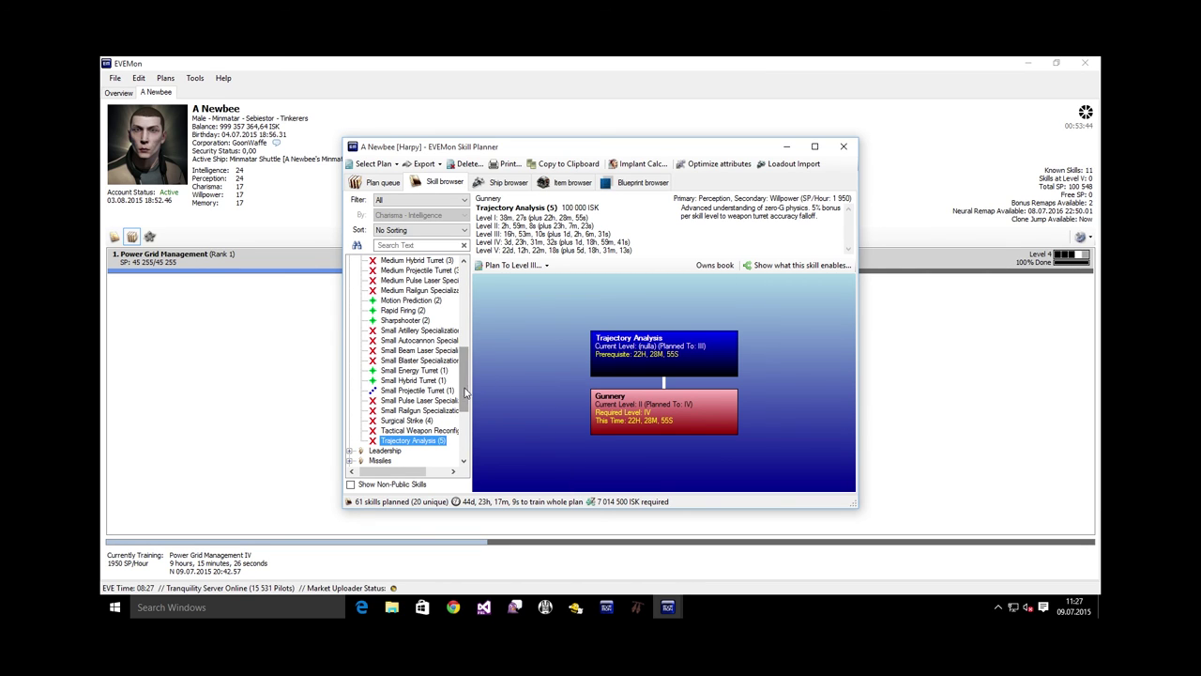
scroll(412, 376, "up", 10)
left_click(353, 310)
Expand the Engineering group, review CPU and Power Grid Management, and plan CPU Management to V
left_click(354, 301)
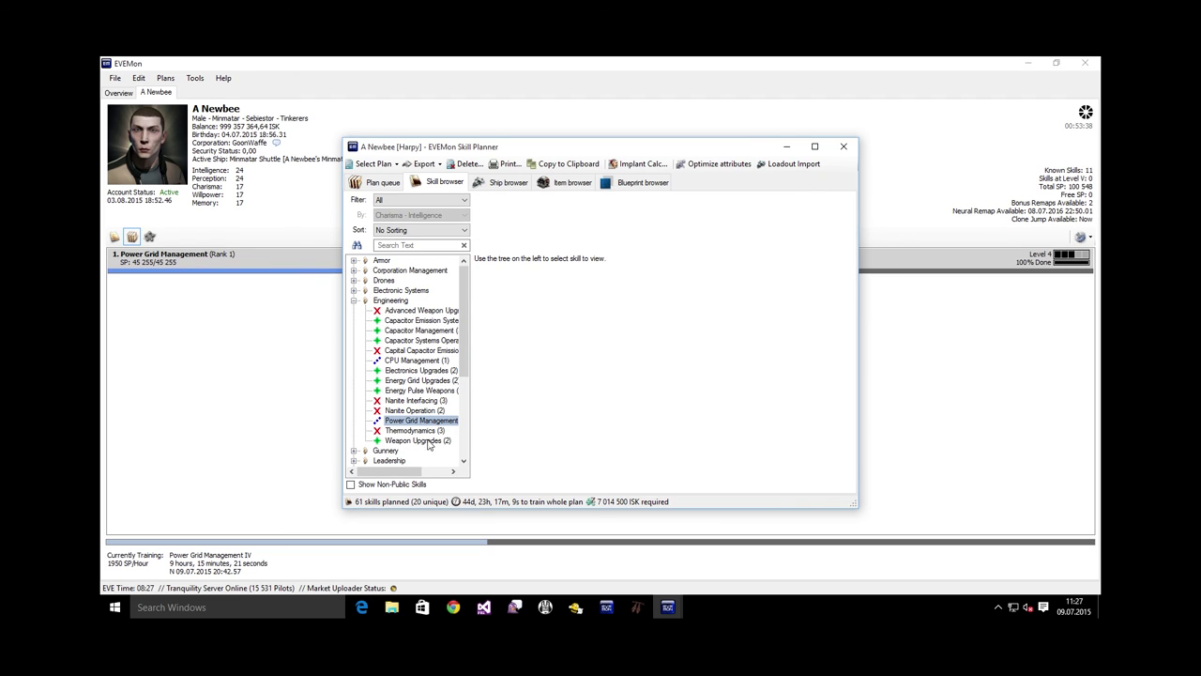
left_click(416, 361)
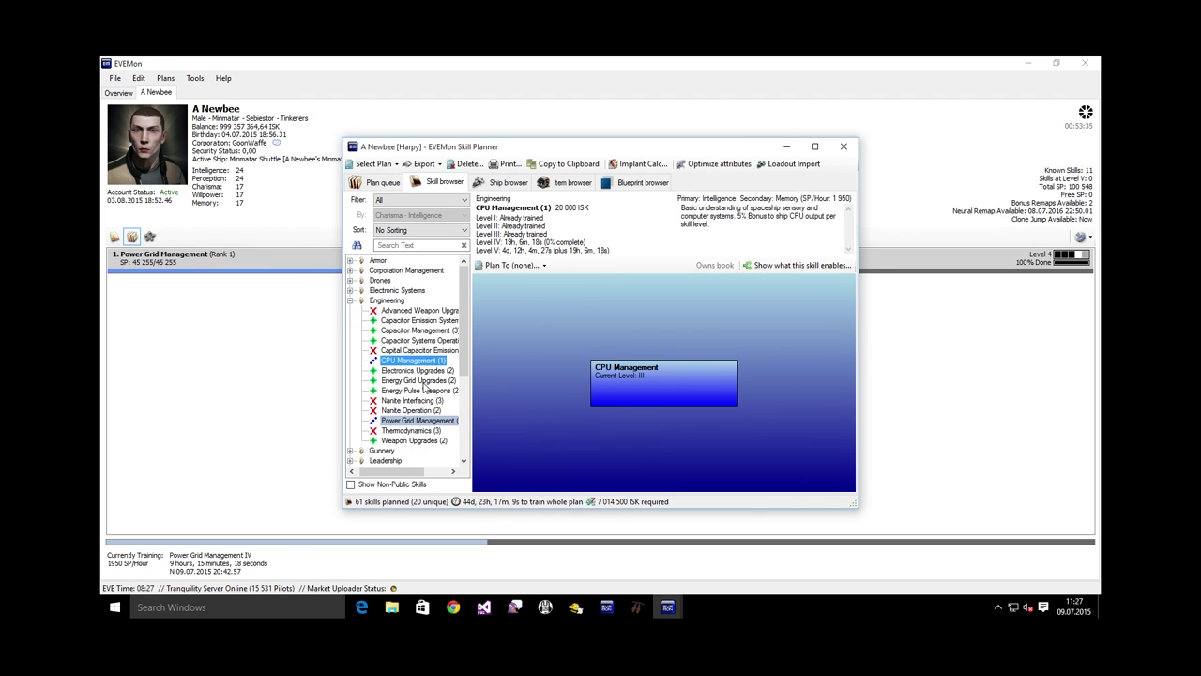
left_click(425, 421)
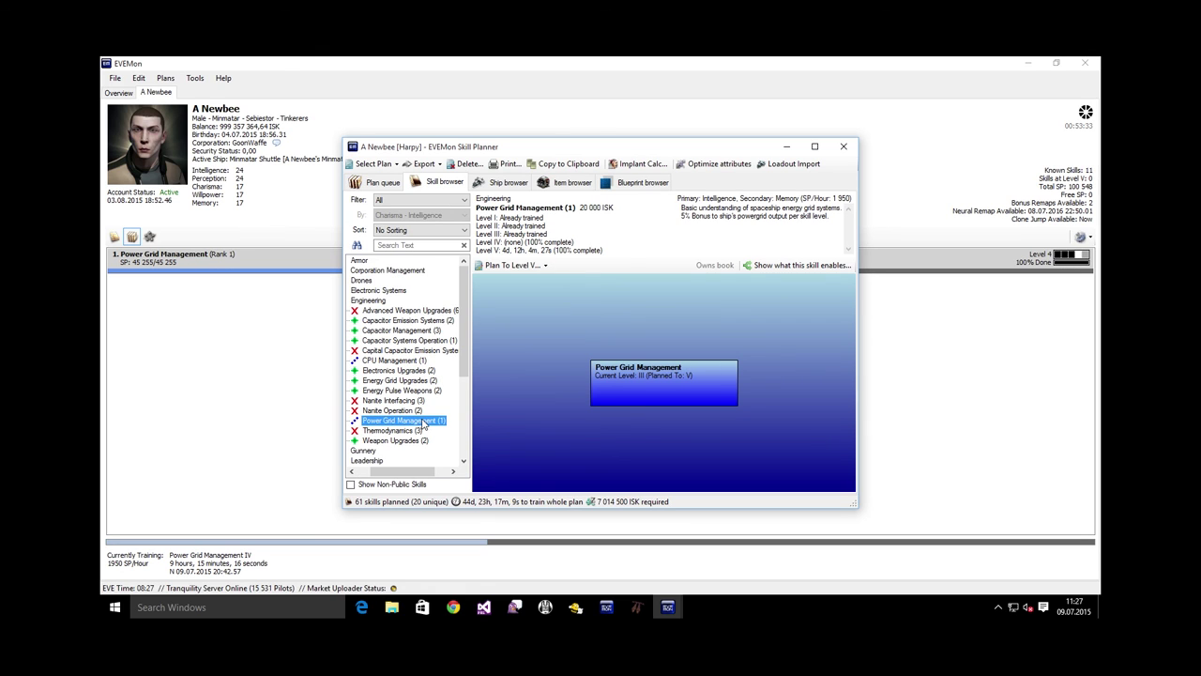
left_click(404, 362)
right_click(405, 364)
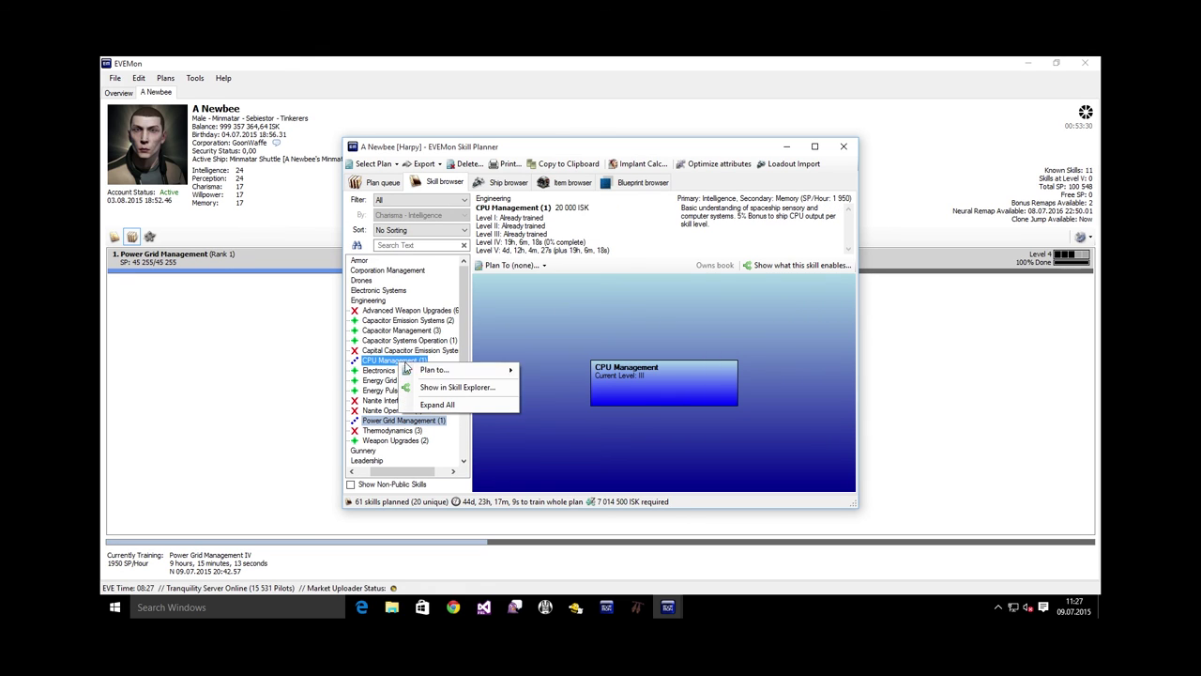
mouse_move(508, 369)
left_click(564, 442)
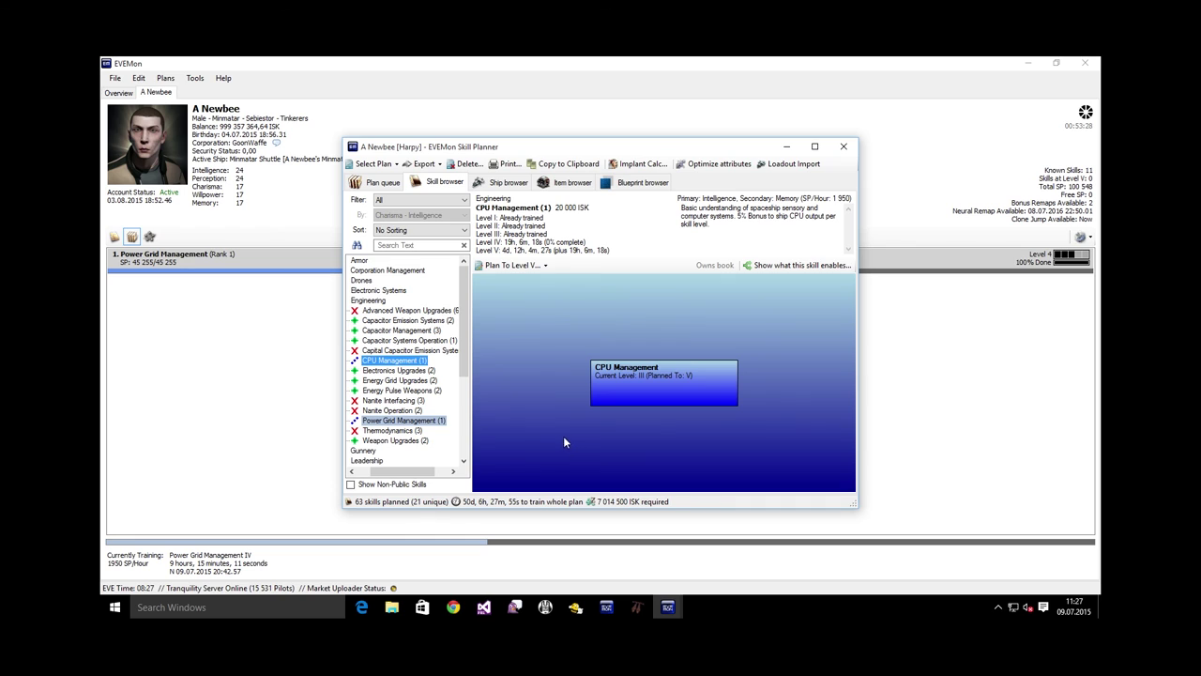
Plan Advanced Weapon Upgrades to level III, reached through Weapon Upgrades
left_click(420, 441)
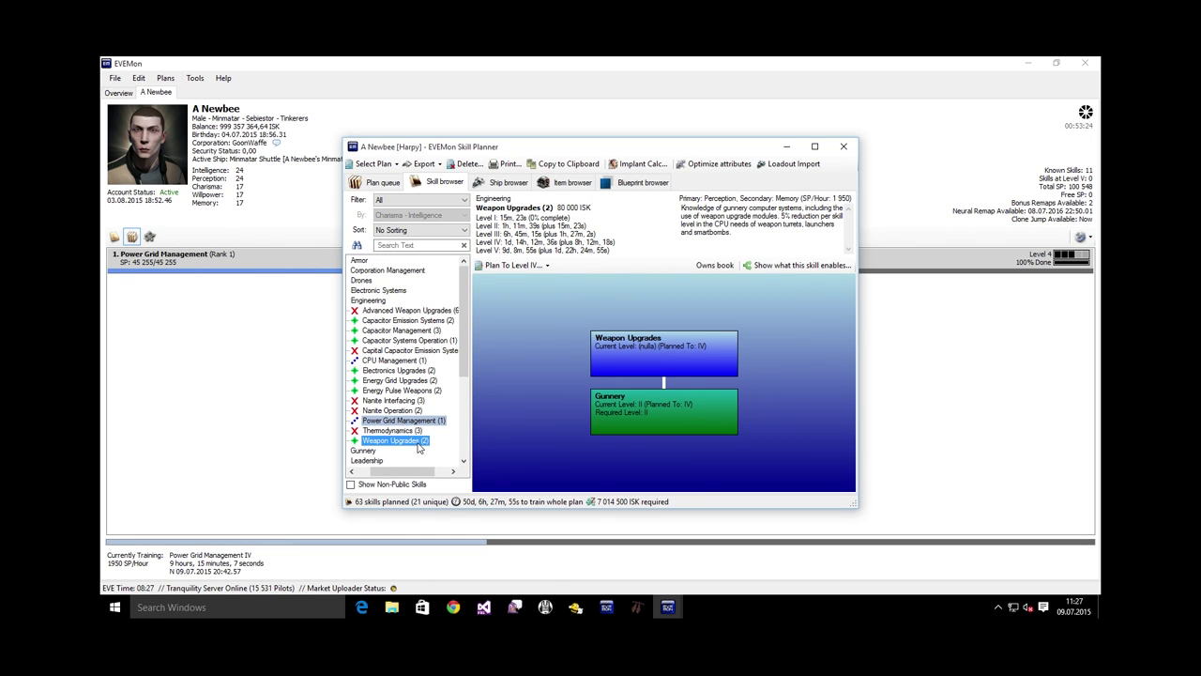
right_click(420, 448)
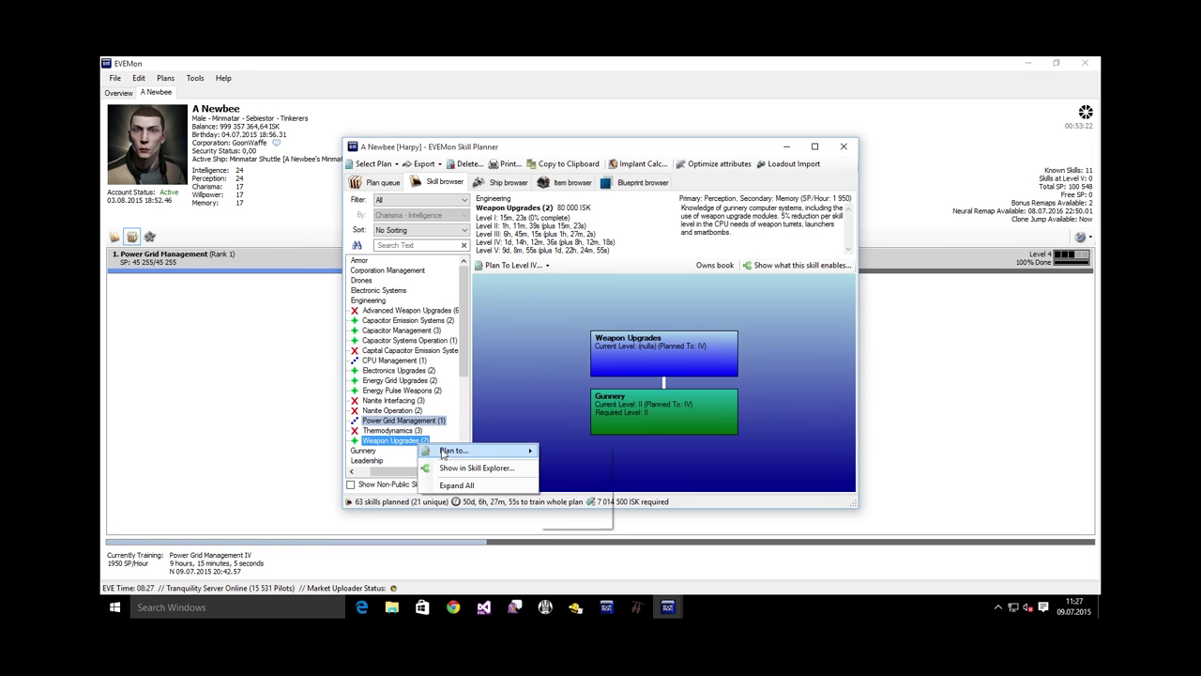
mouse_move(472, 452)
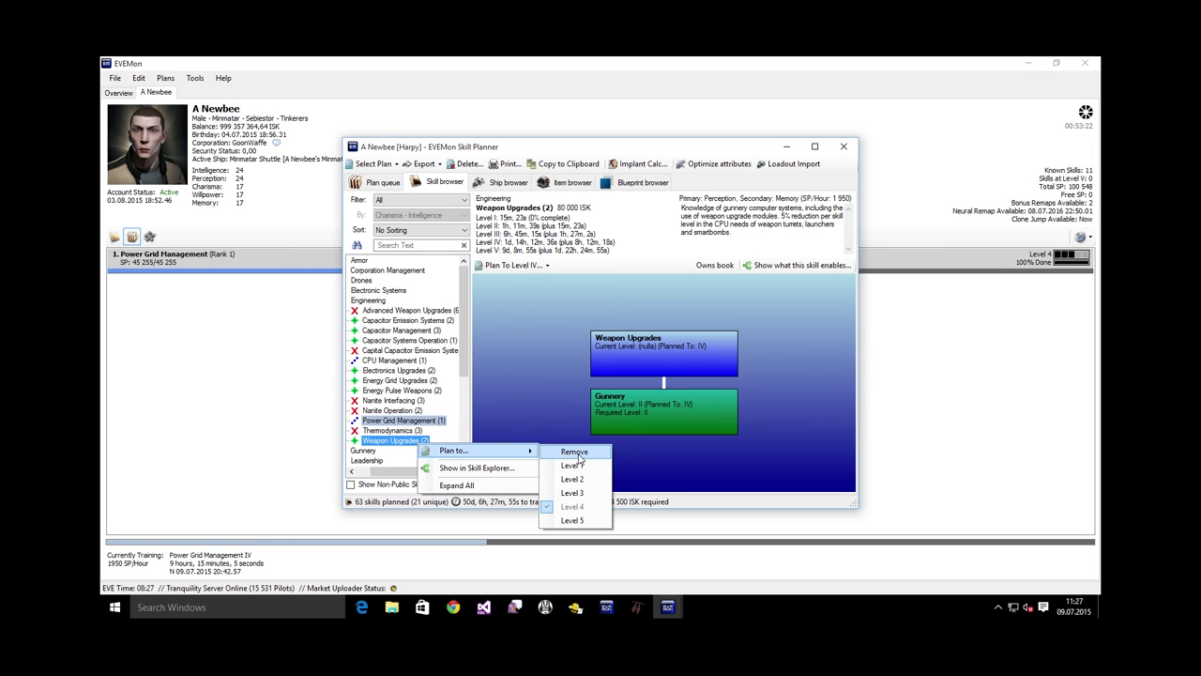
left_click(583, 521)
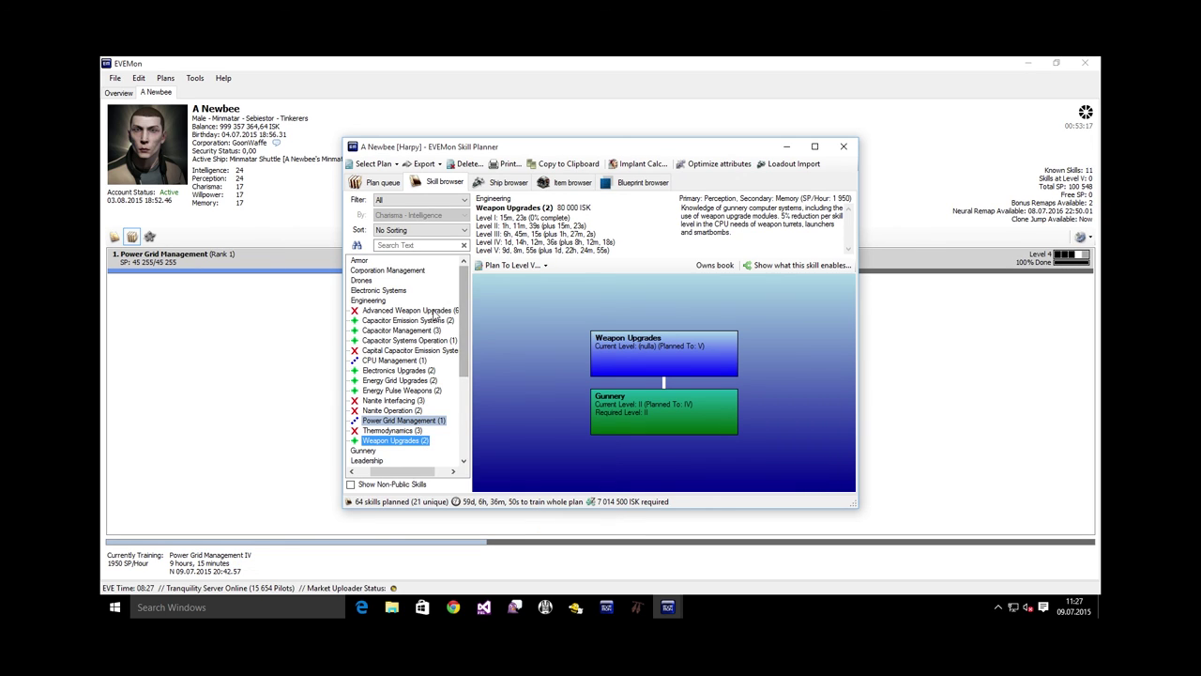
left_click(434, 313)
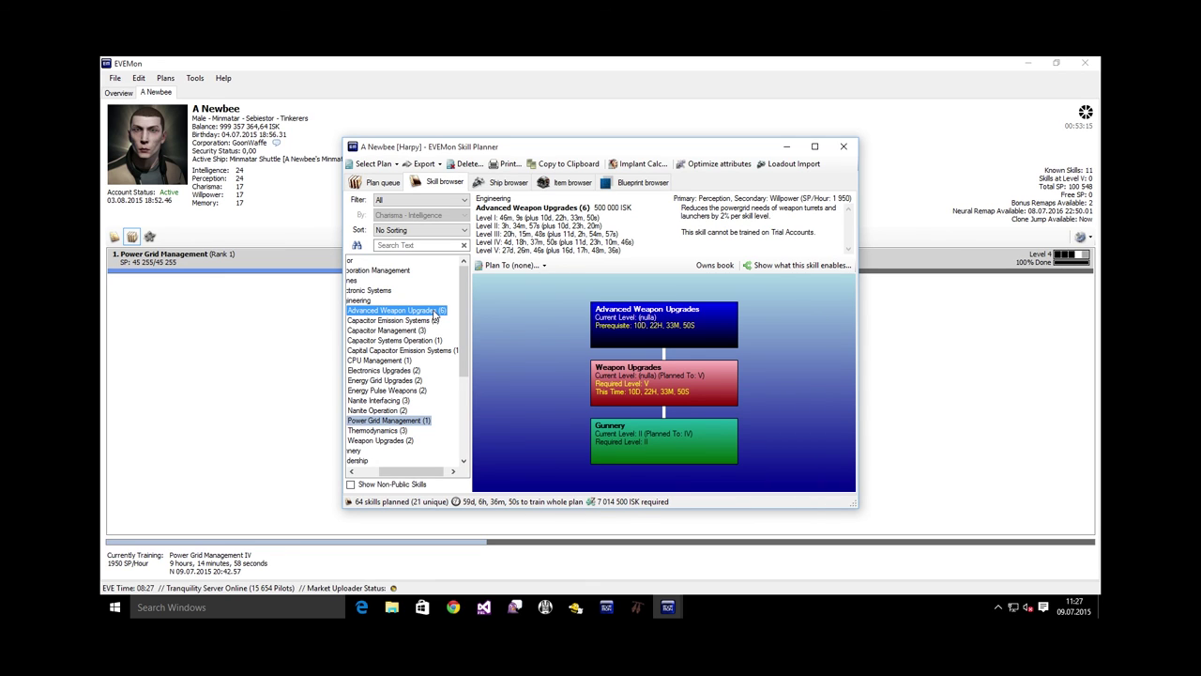
right_click(435, 318)
mouse_move(479, 318)
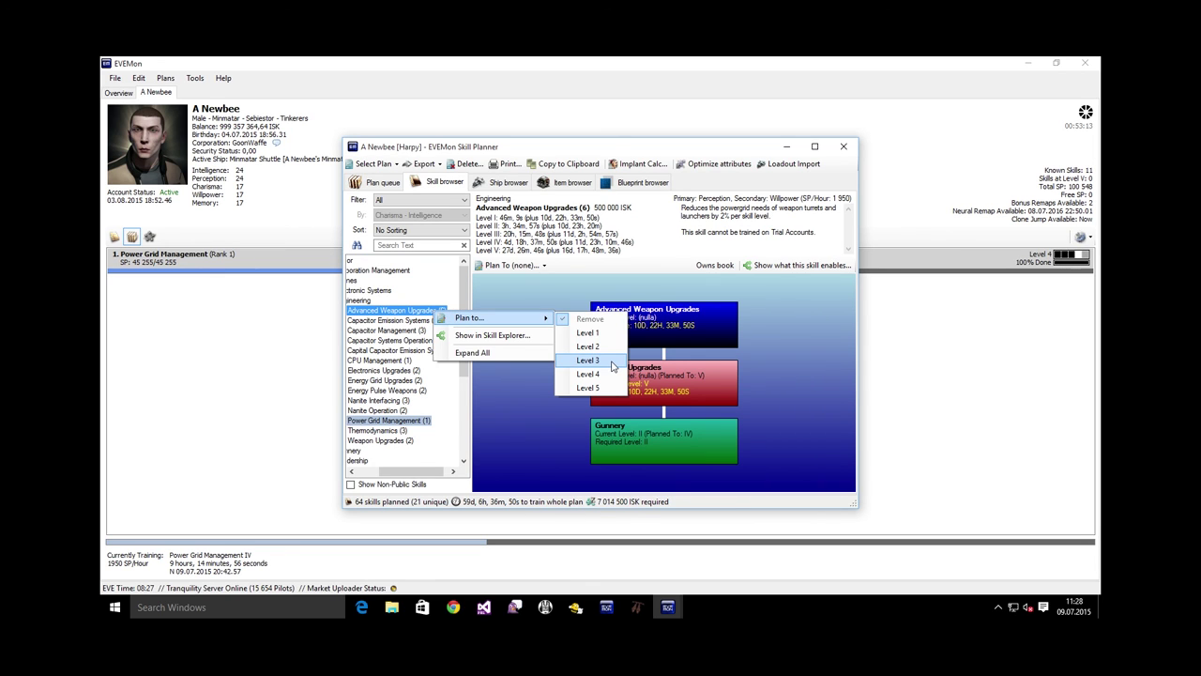
left_click(588, 360)
Plan Capacitor Management to level IV and Capacitor Systems Operation to level V
left_click(406, 331)
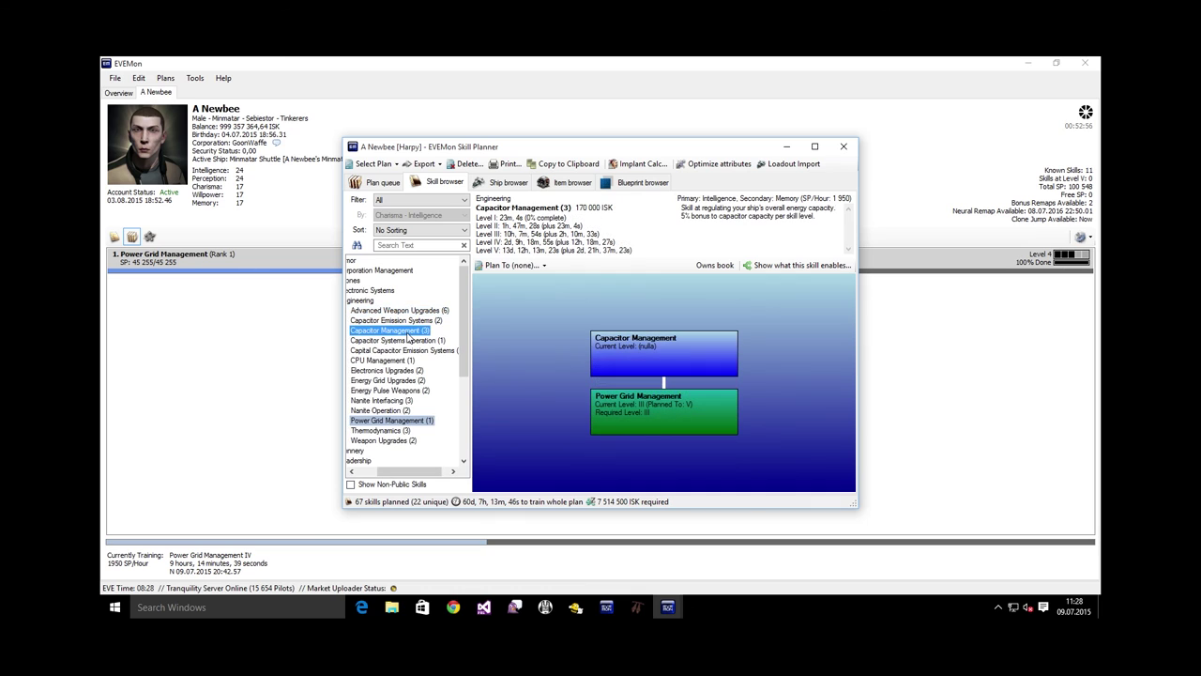
right_click(408, 338)
mouse_move(442, 341)
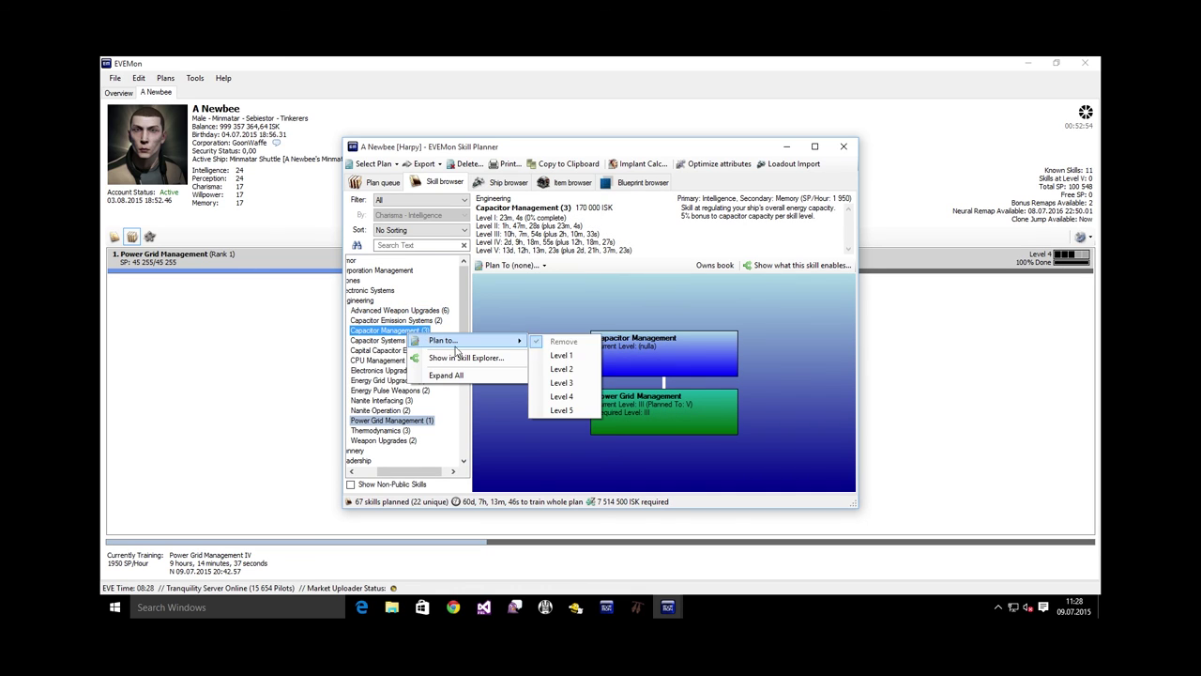
left_click(563, 396)
right_click(415, 341)
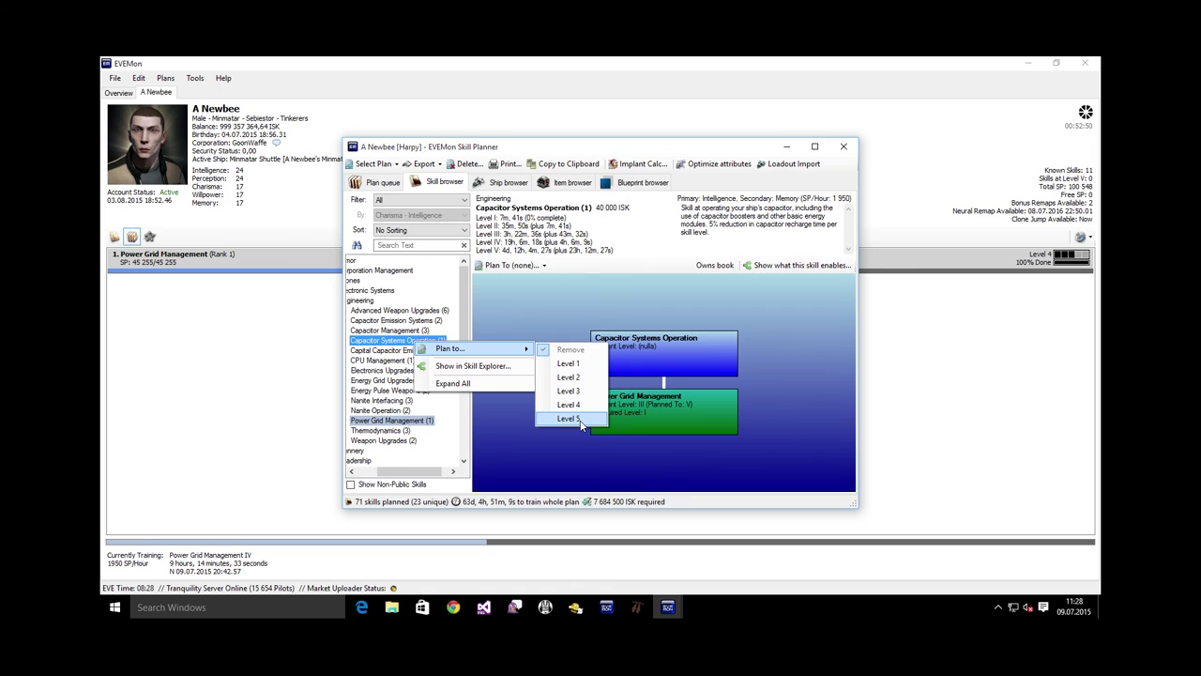
left_click(569, 419)
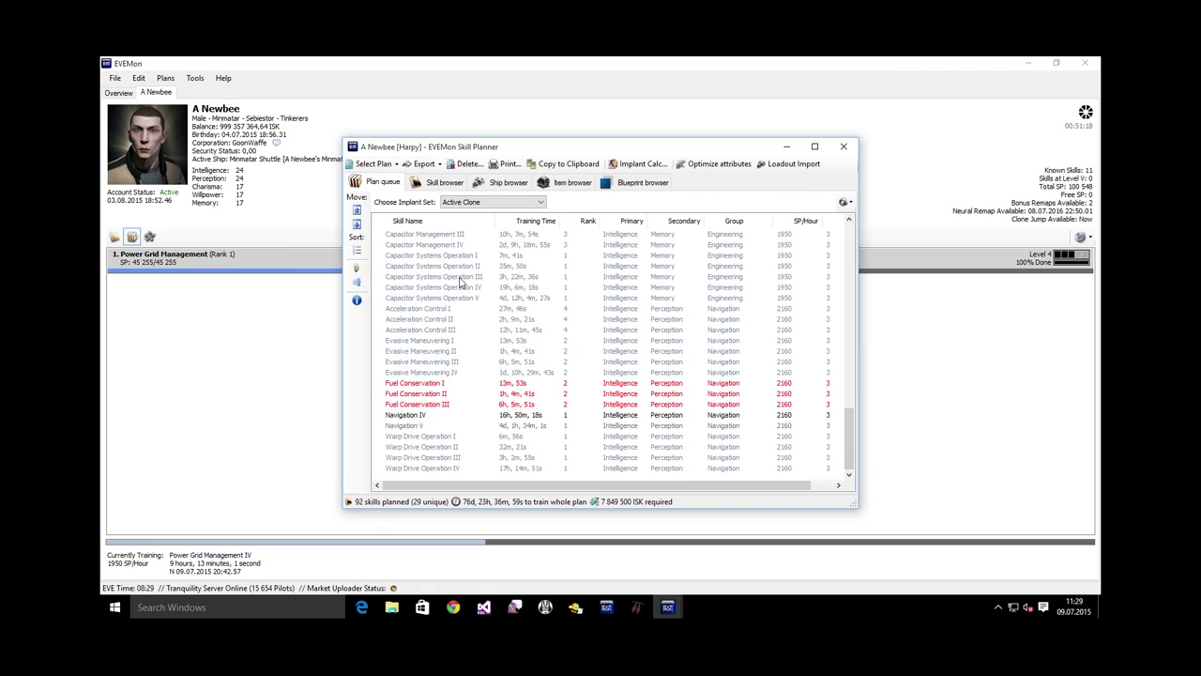
Switch to the Skill browser and back to review the 92-skill Harpy plan queue
left_click(446, 183)
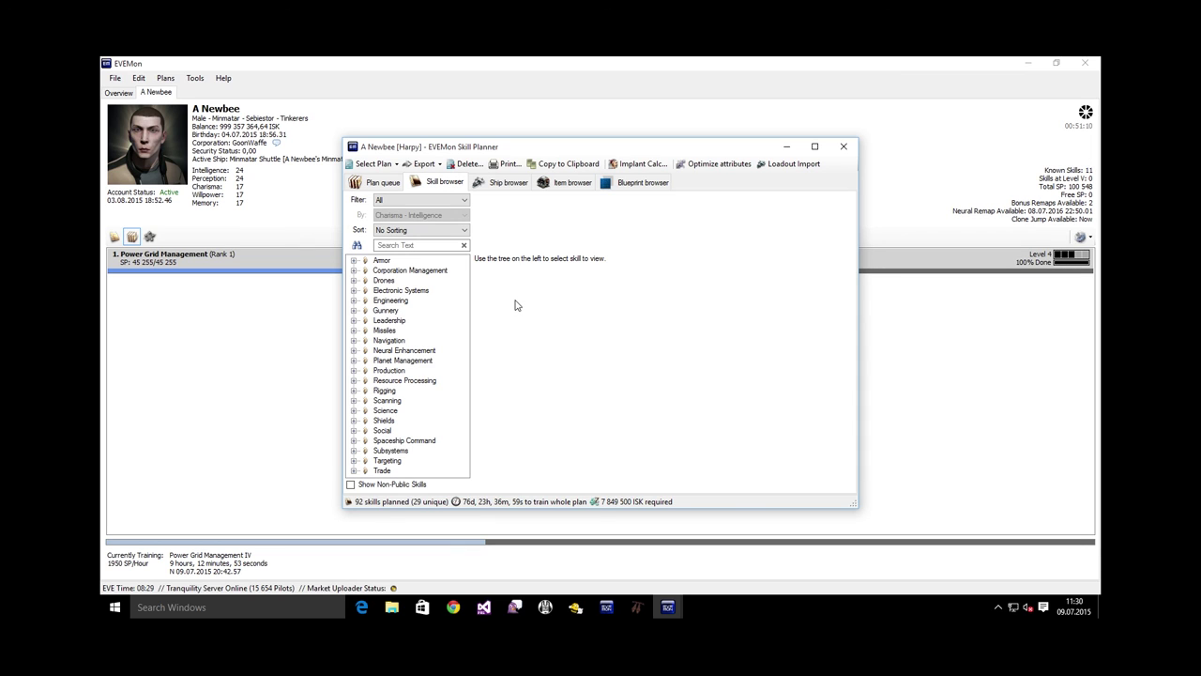
left_click(377, 182)
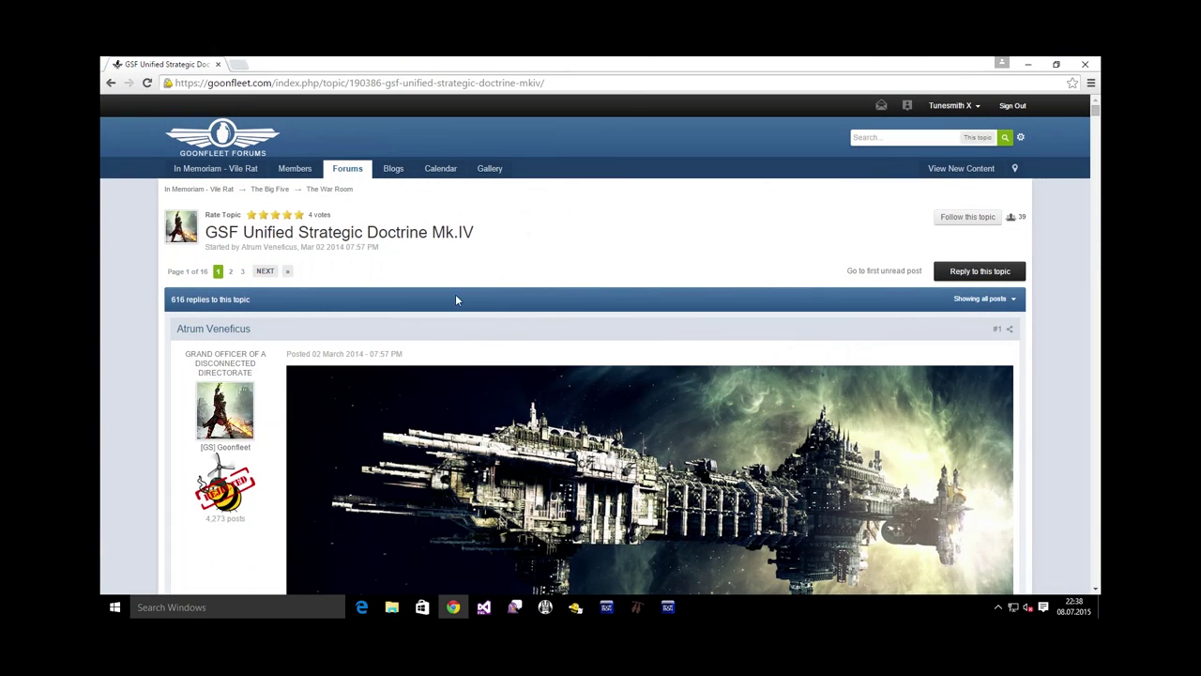
Go from The War Room to Player vs Everything's Semi-AFK Ratting topic and select its Ishtar fit
left_click(338, 192)
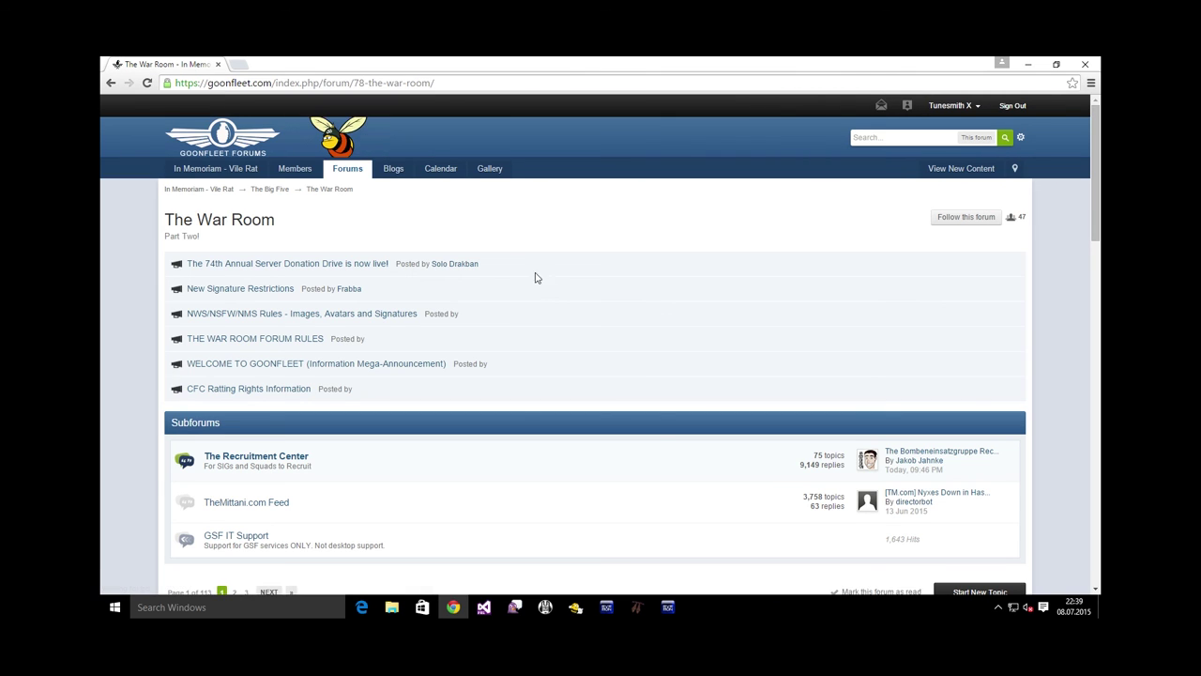
scroll(534, 276, "down", 5)
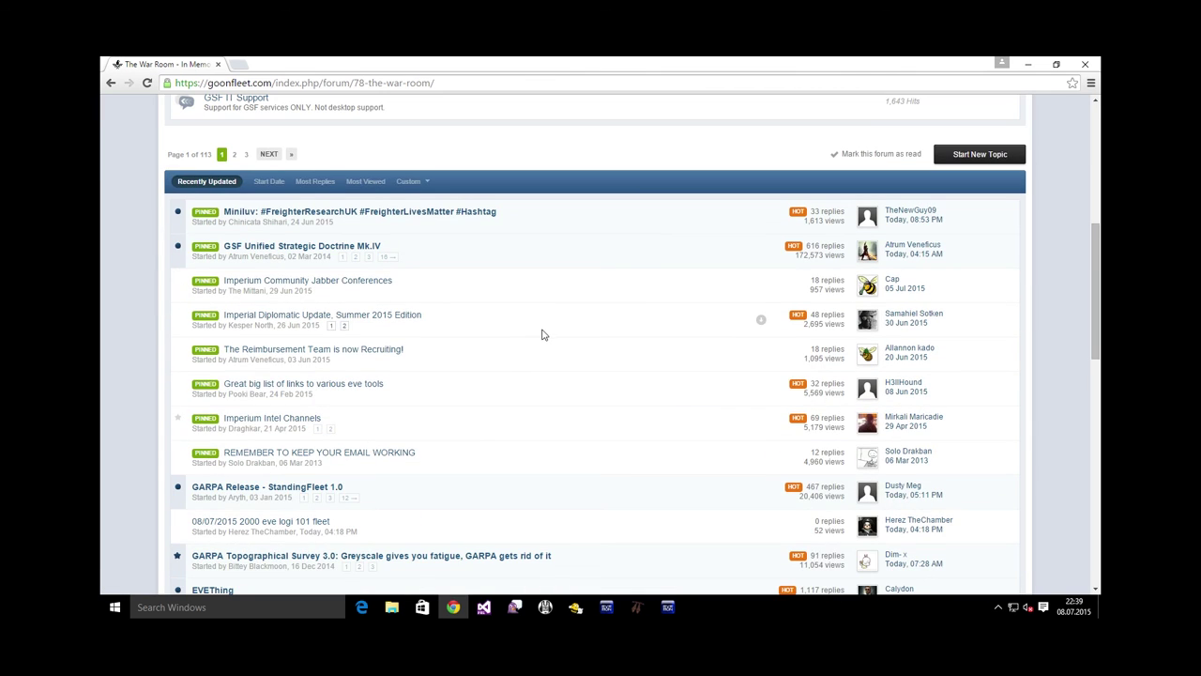
scroll(542, 336, "down", 3)
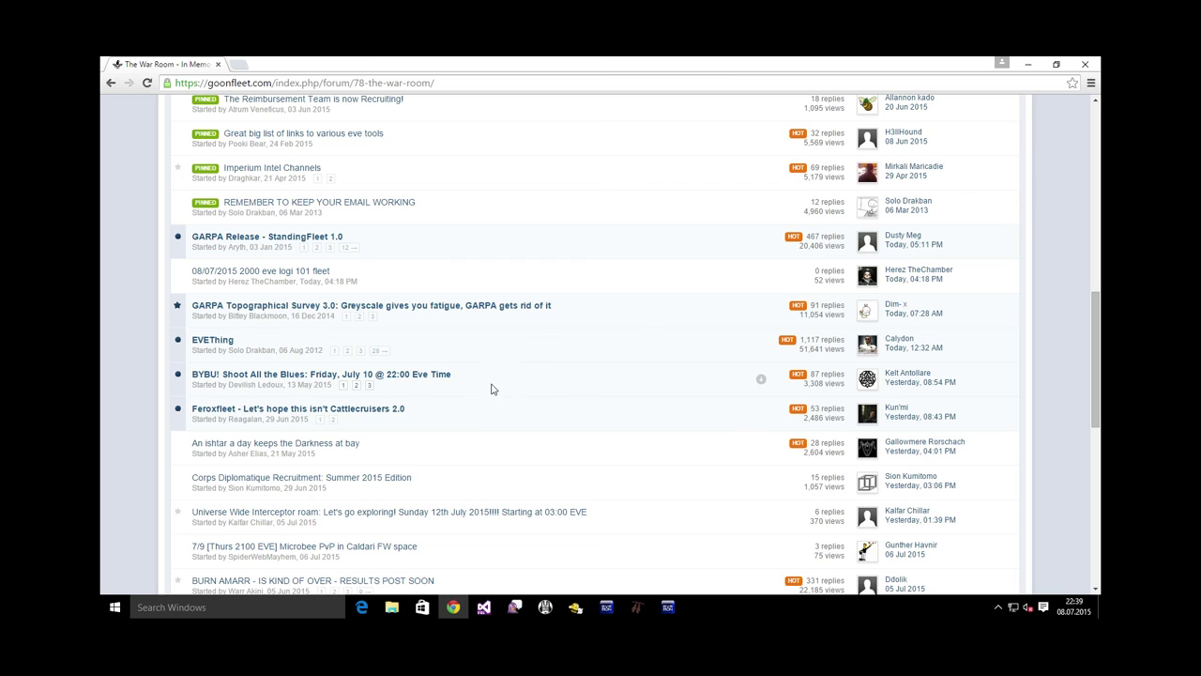
left_click_drag(473, 418, 188, 413)
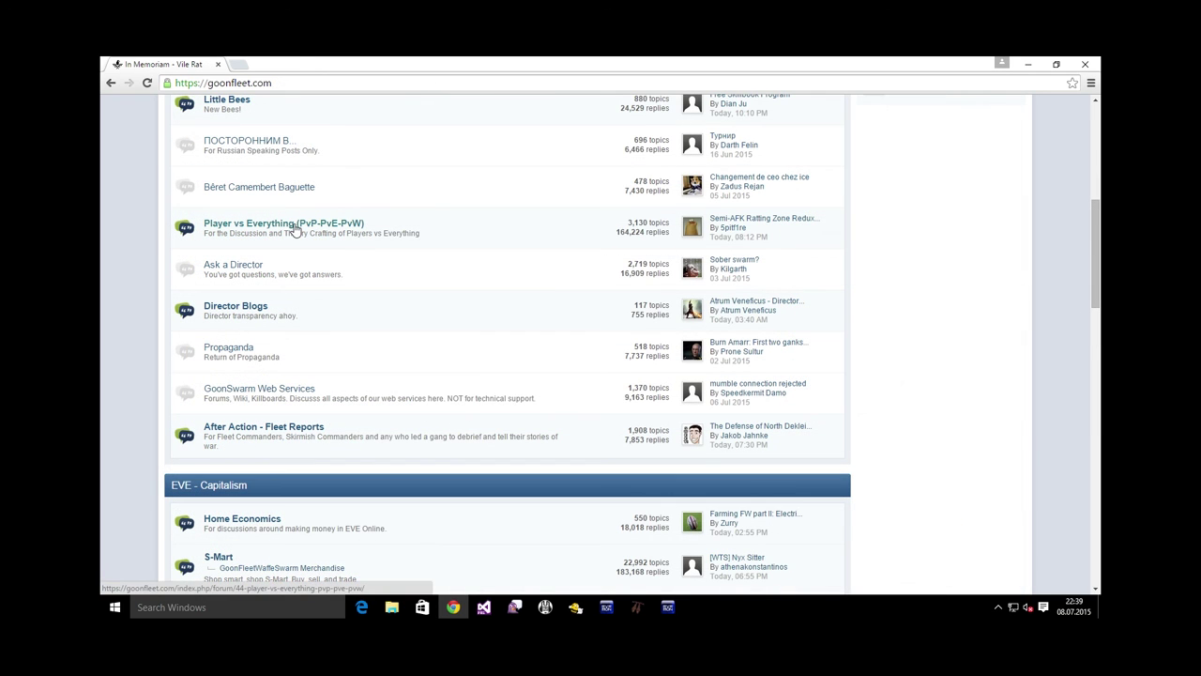
left_click(294, 227)
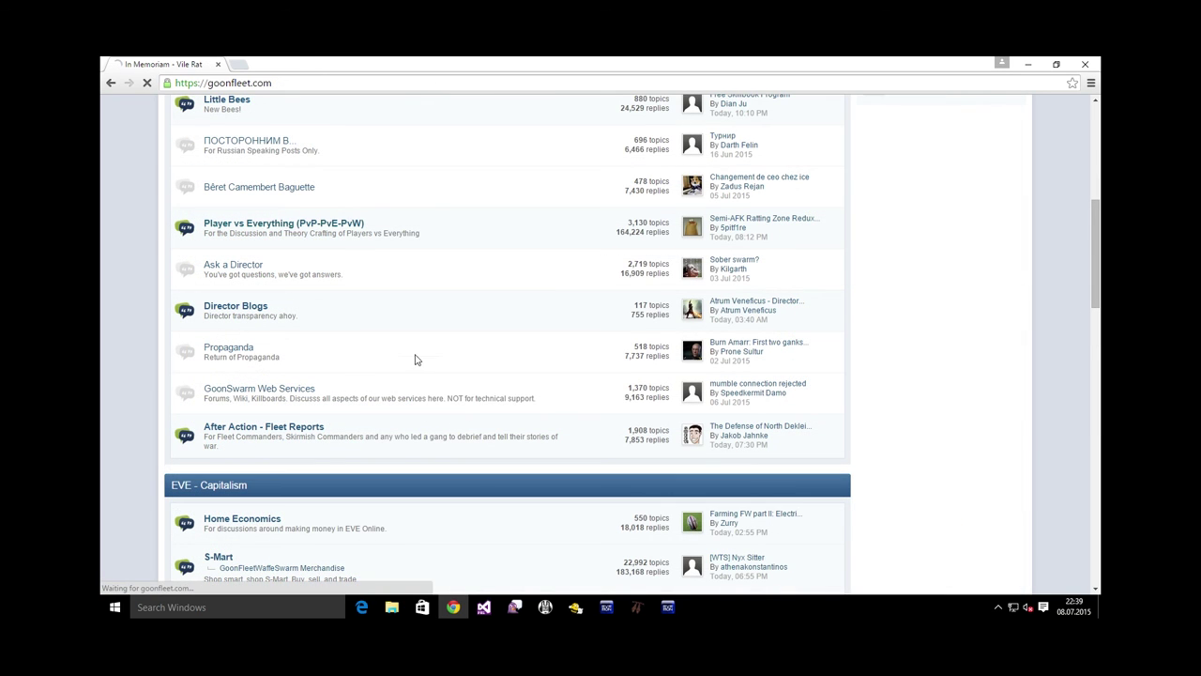
scroll(493, 364, "down", 1)
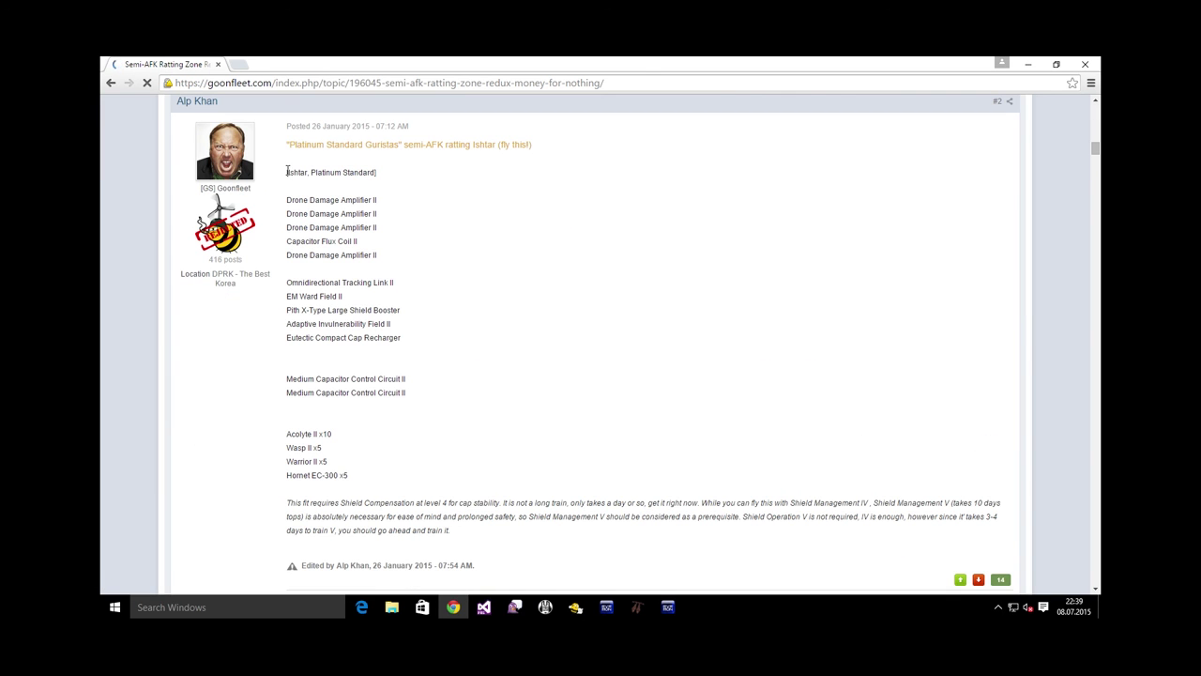
left_click_drag(286, 172, 366, 475)
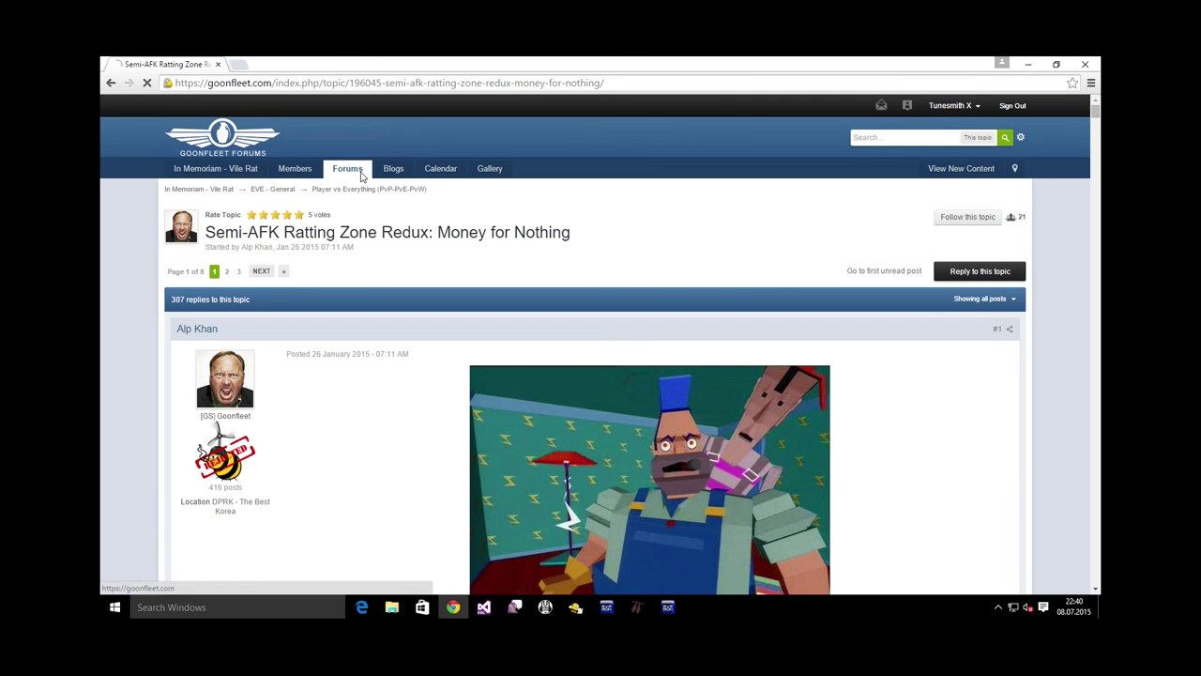
Return to the Goonfleet forum index and open the Space Violence forum under Squadrons
left_click(362, 175)
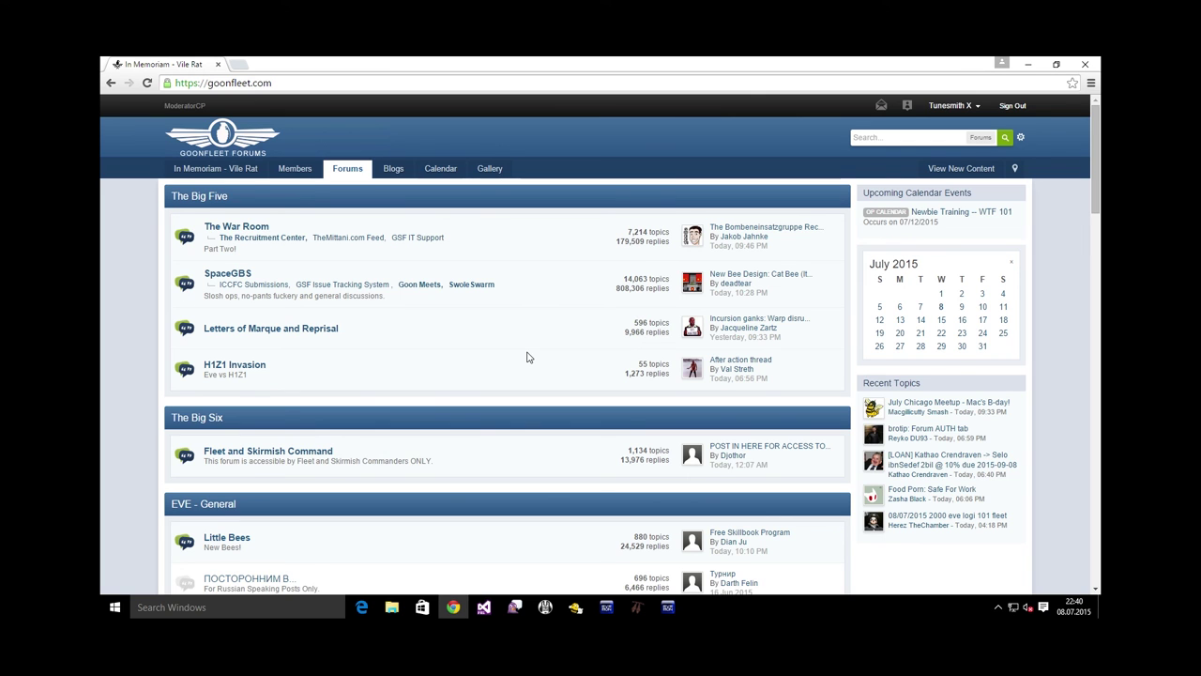
scroll(527, 356, "down", 5)
scroll(527, 350, "down", 6)
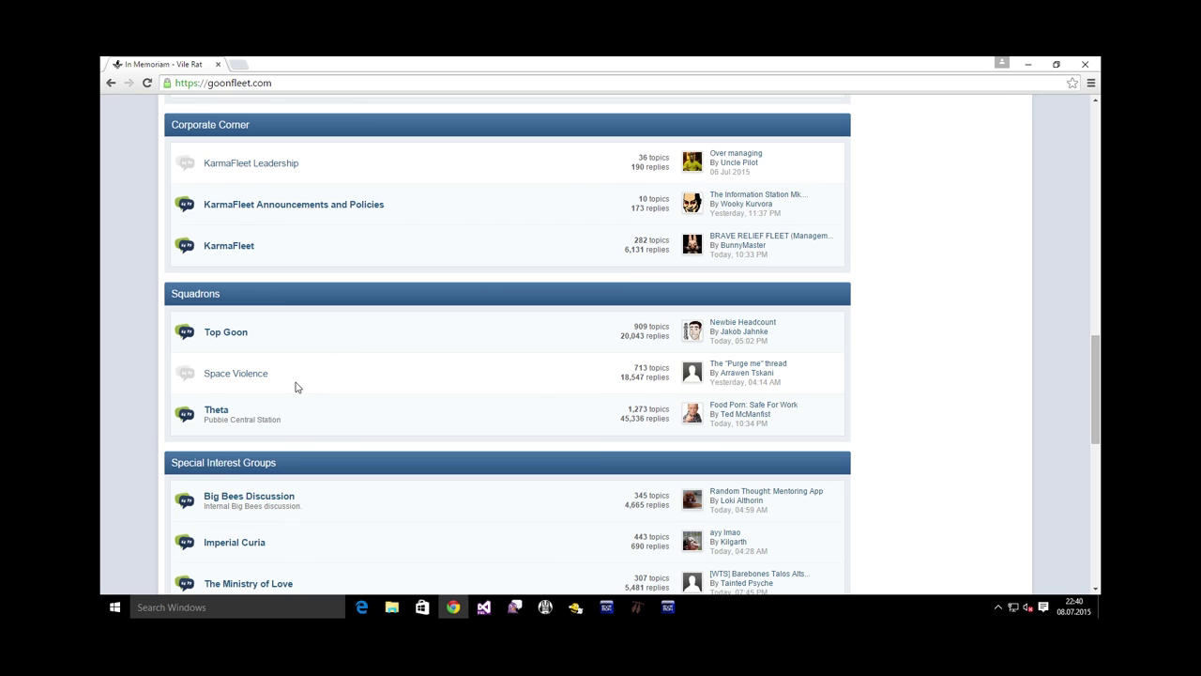
left_click_drag(294, 385, 203, 380)
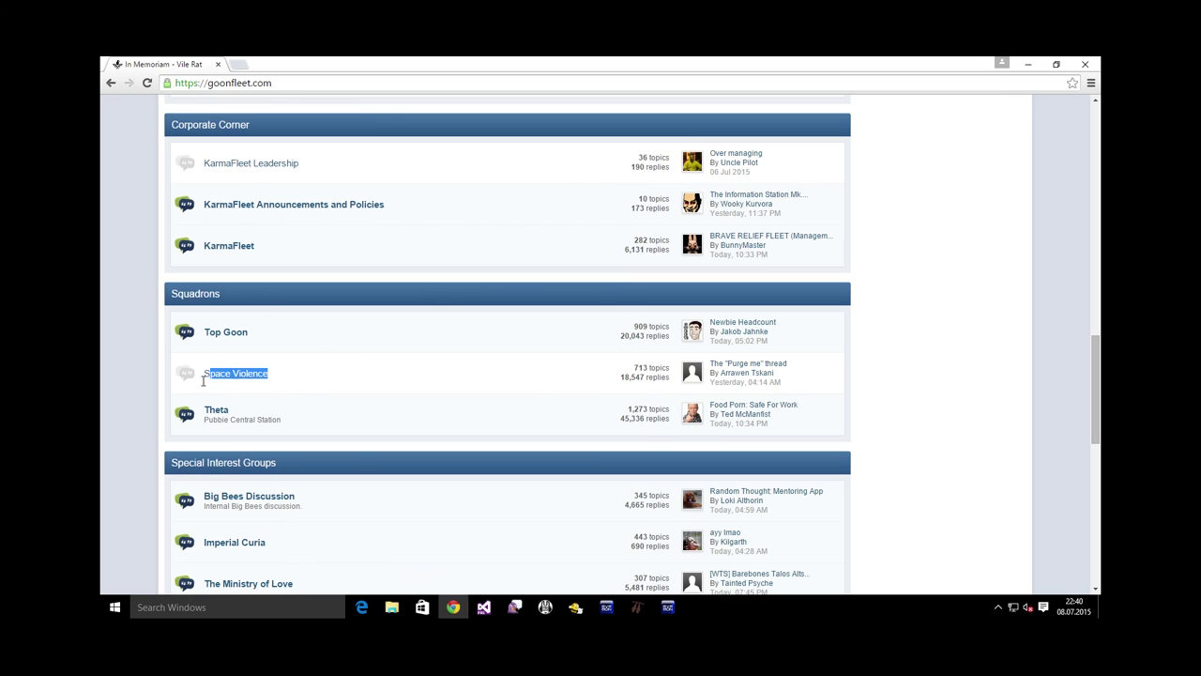
left_click(252, 379)
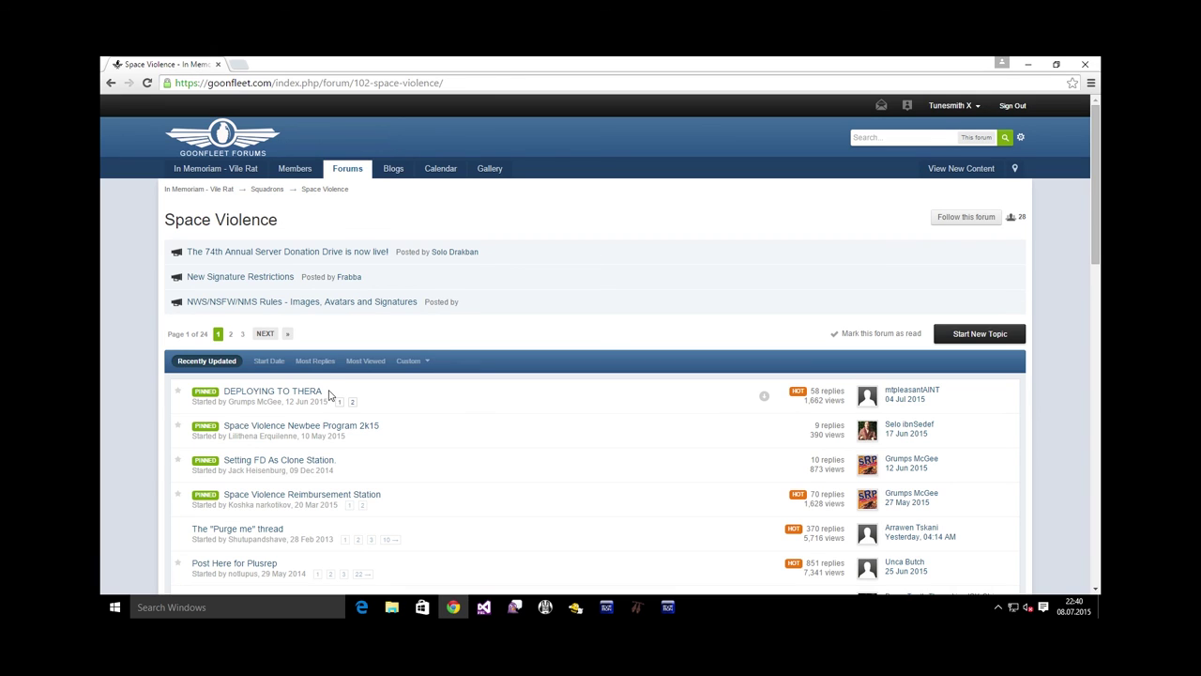
left_click_drag(328, 394, 224, 392)
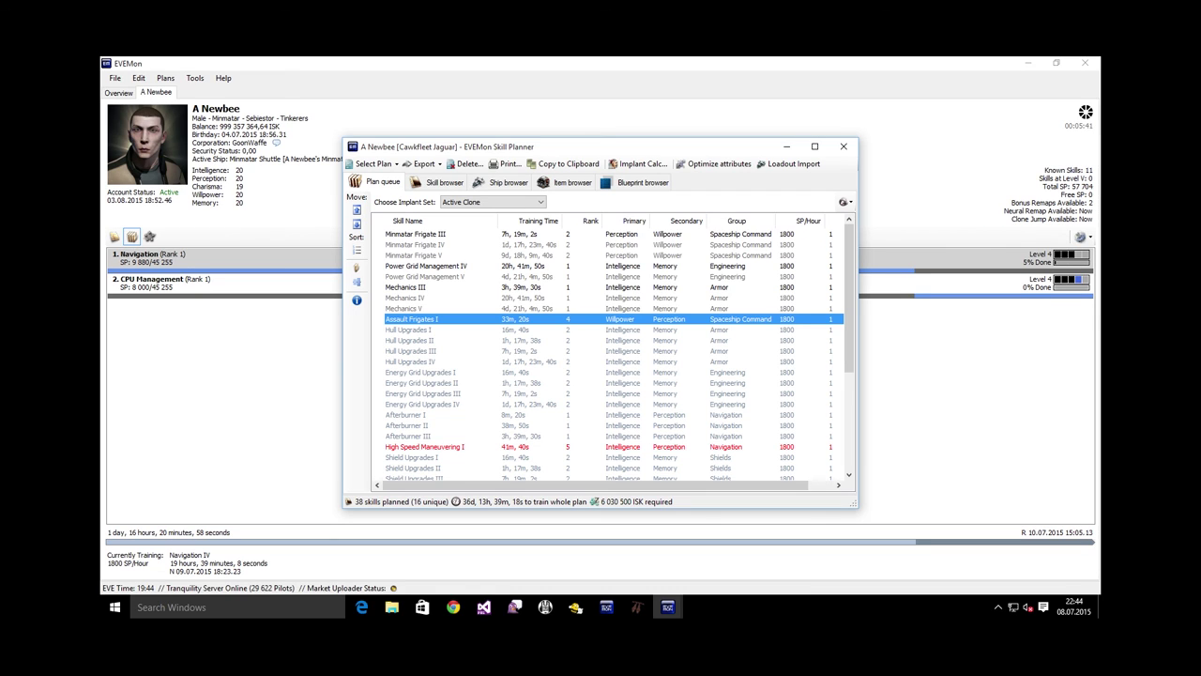
left_click(628, 291)
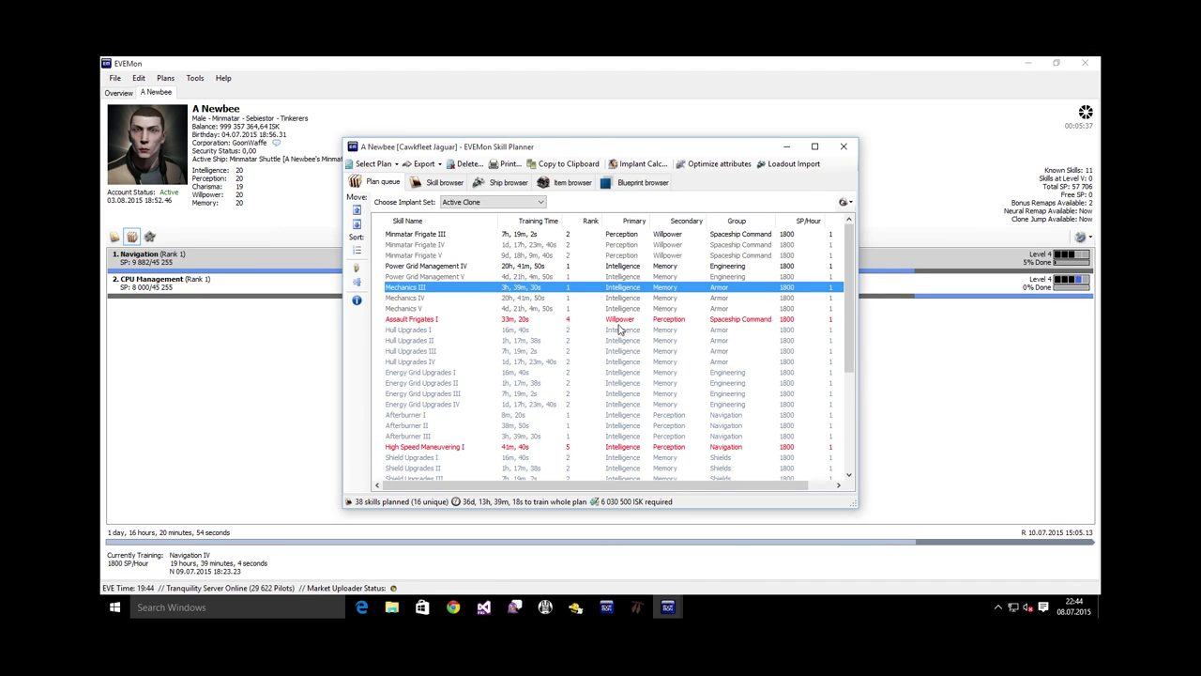
left_click(634, 356)
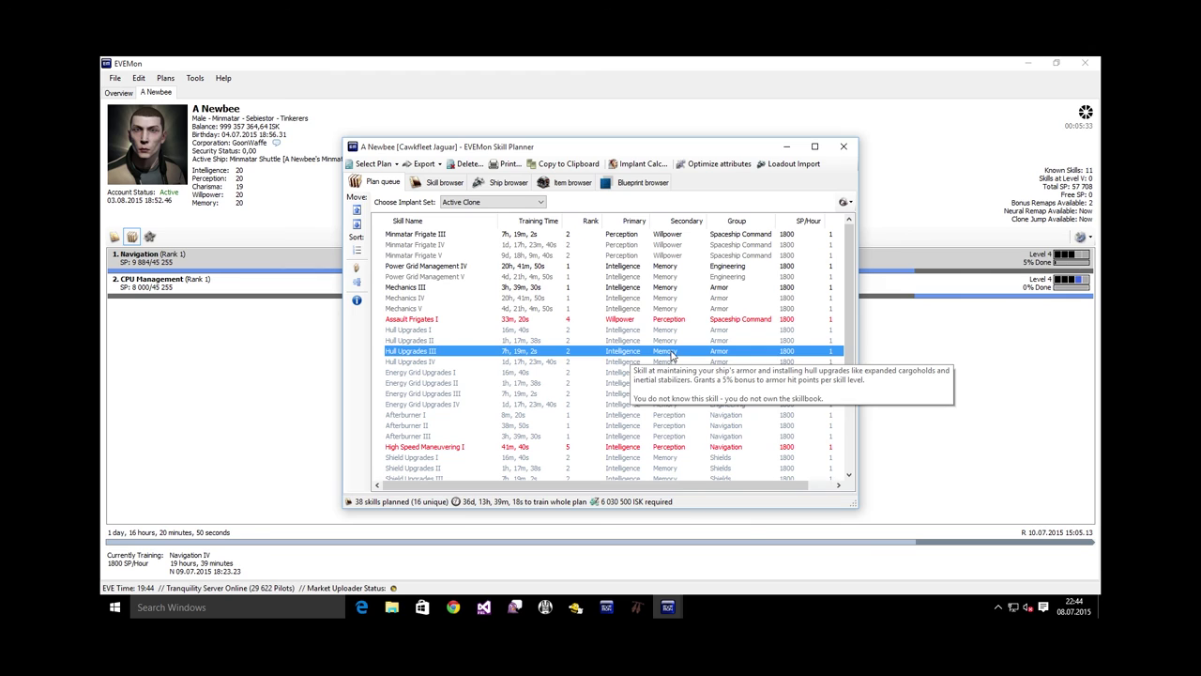
left_click(637, 393)
left_click(628, 247)
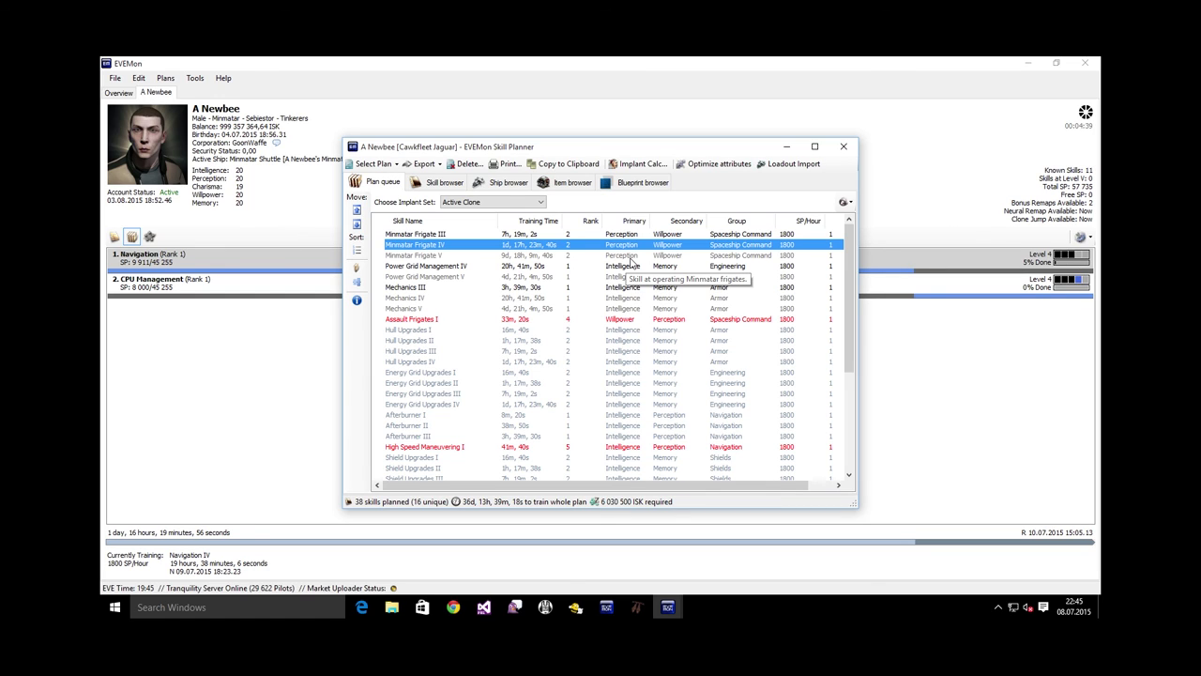
left_click(279, 198)
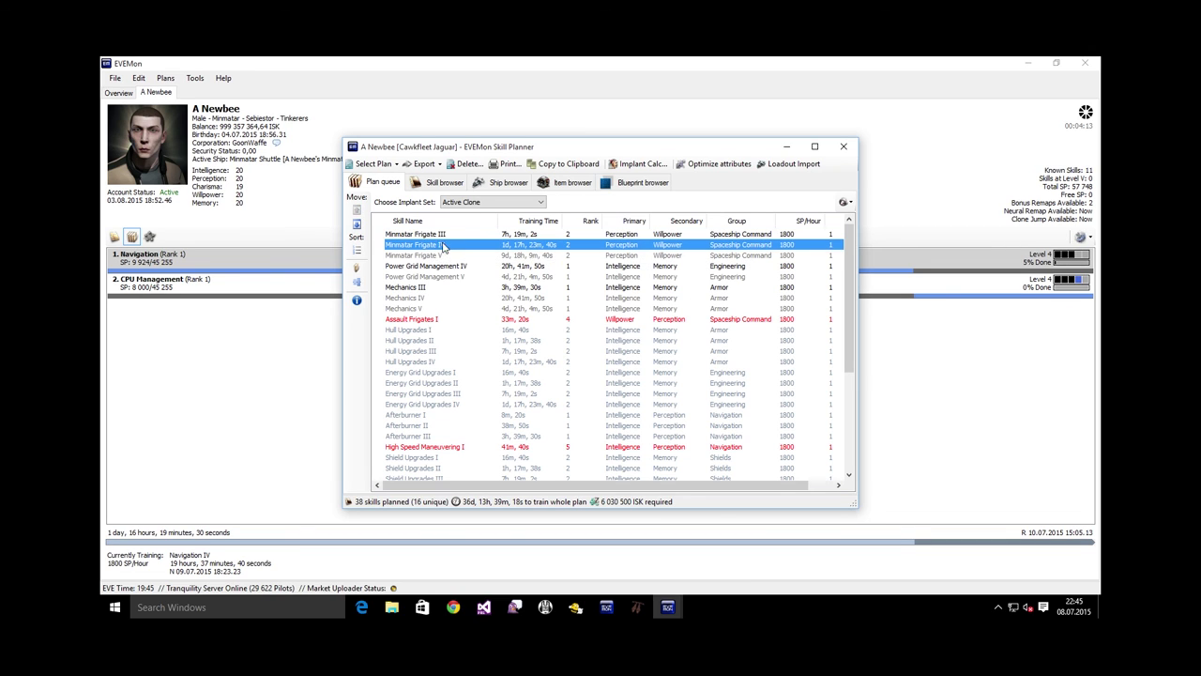
left_click(586, 256)
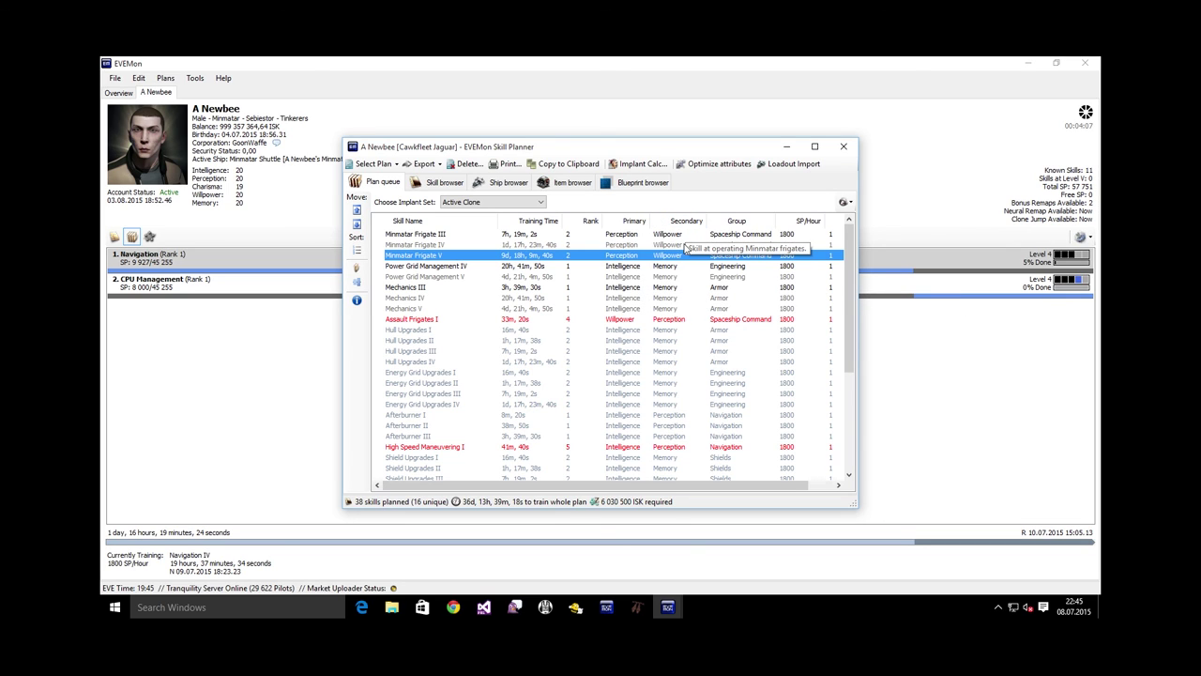
left_click(622, 333)
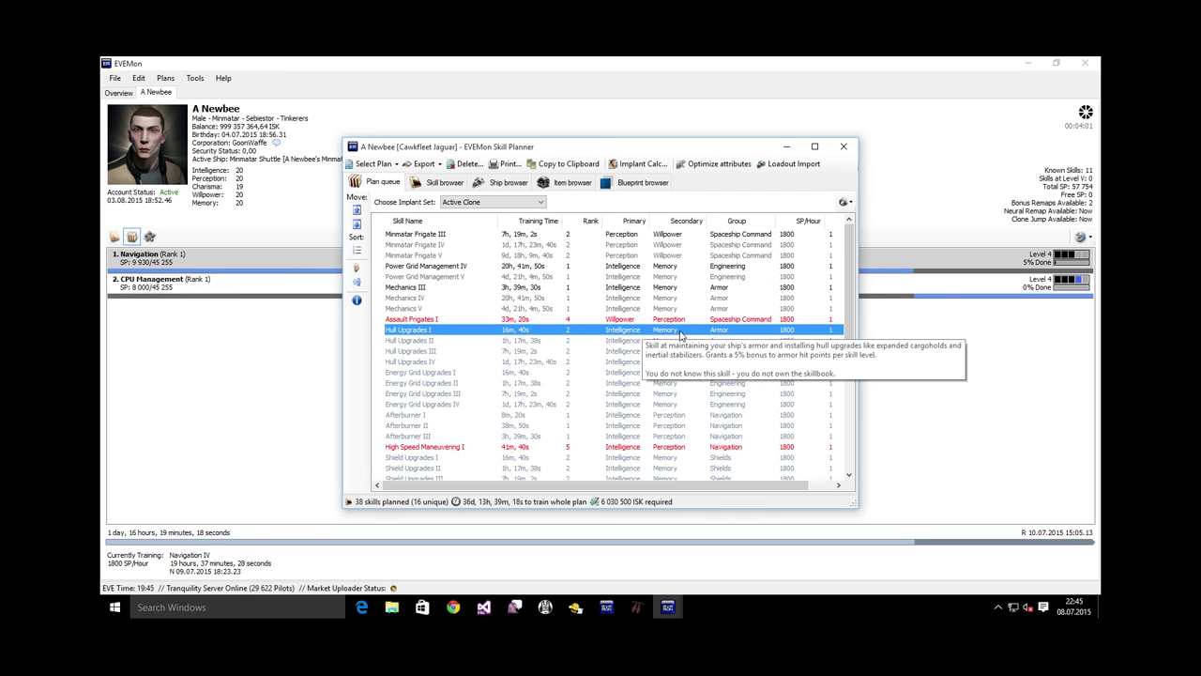
left_click(623, 246)
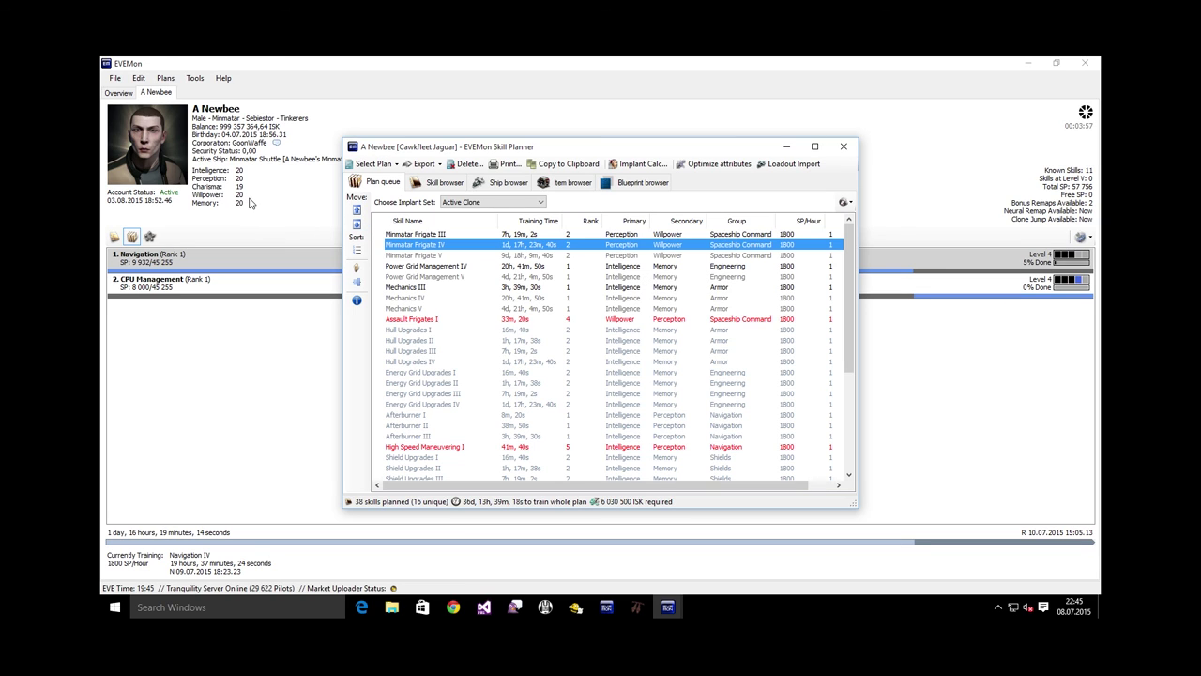
left_click(630, 342)
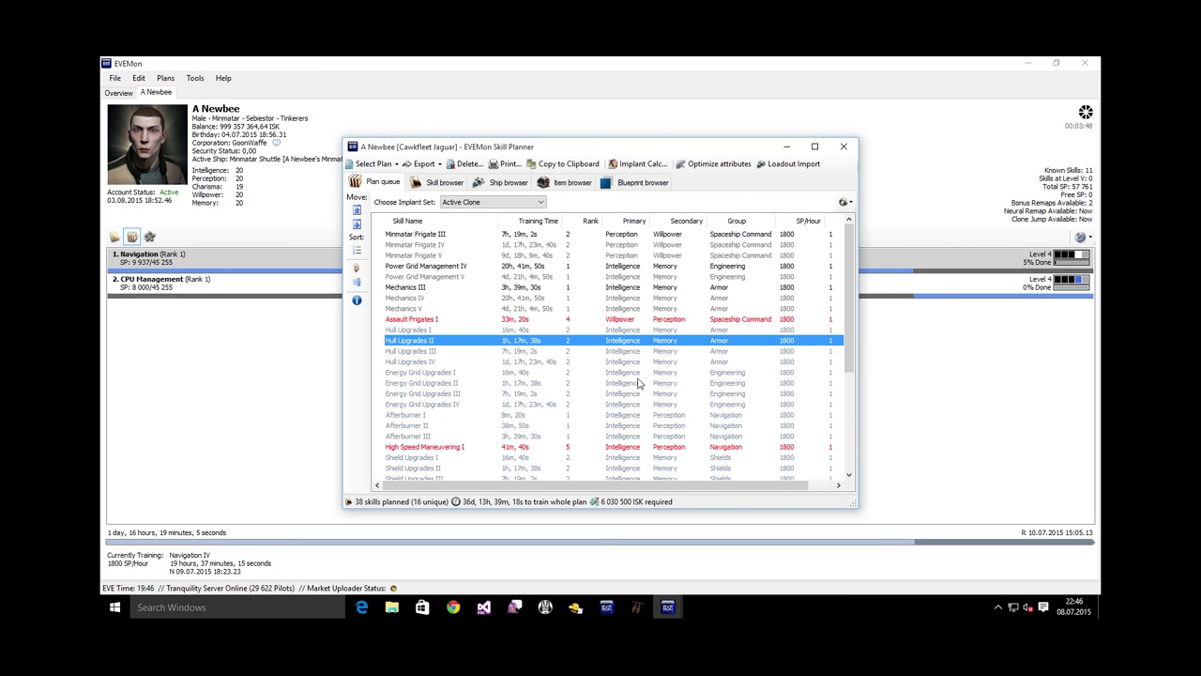
left_click_drag(849, 333, 868, 429)
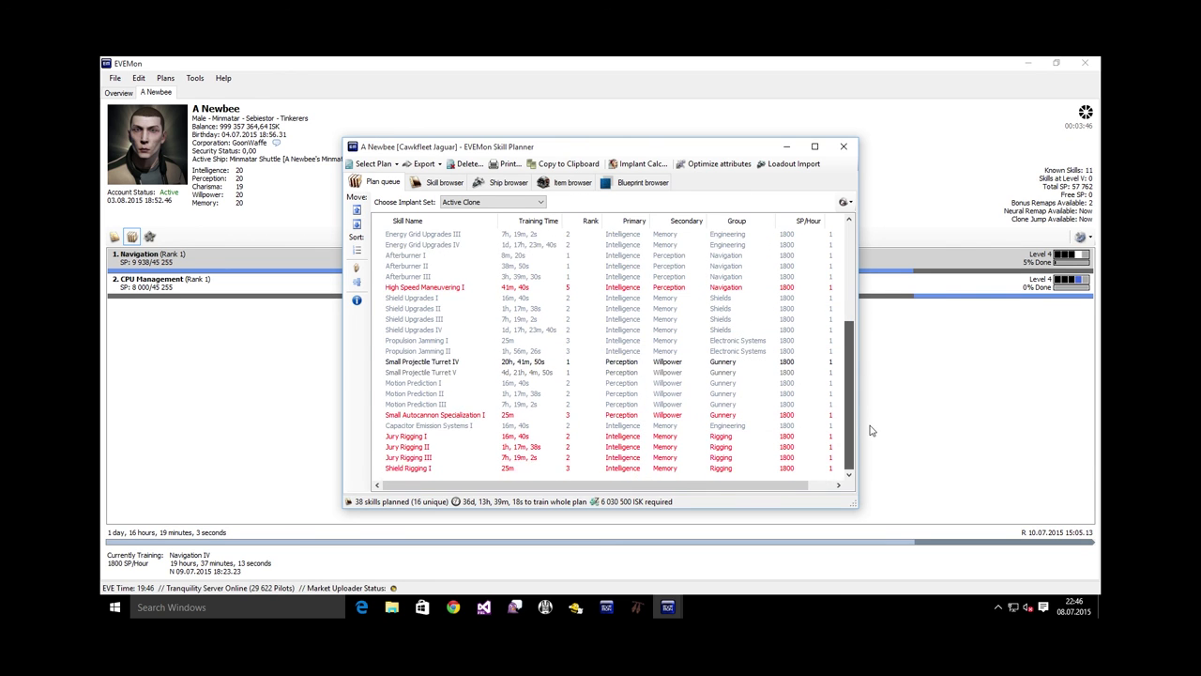
left_click_drag(849, 380, 849, 283)
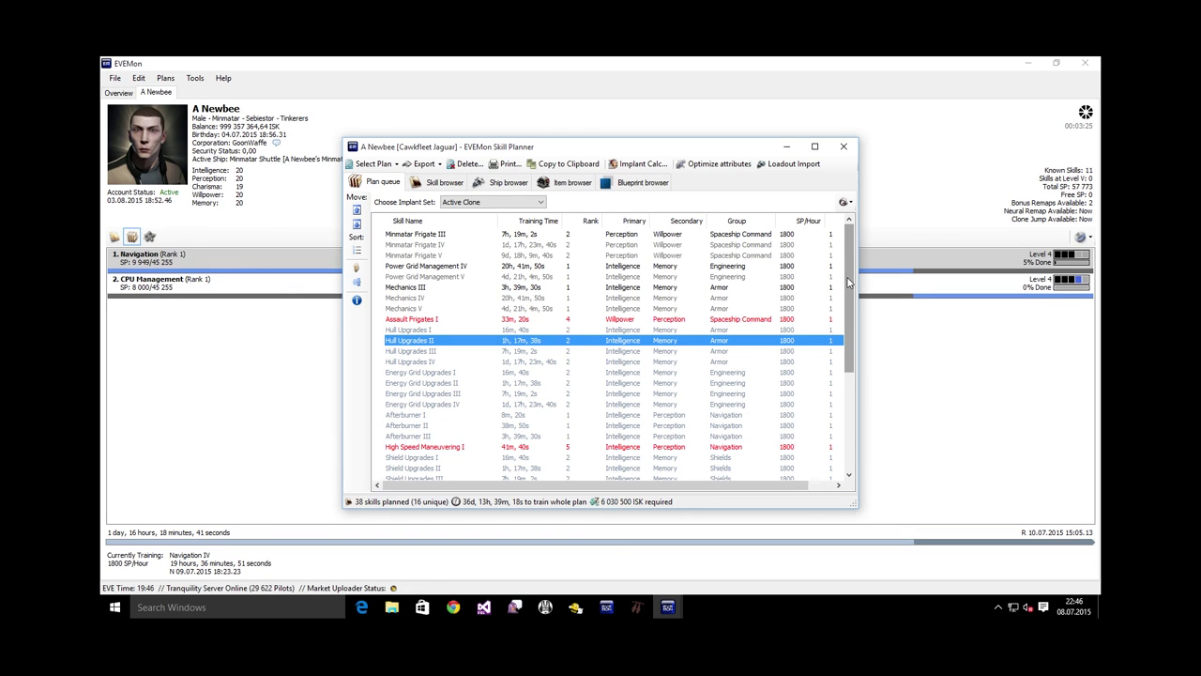
Optimize attributes for the plan's first year and place the results beside the Skill Planner queue
left_click(713, 167)
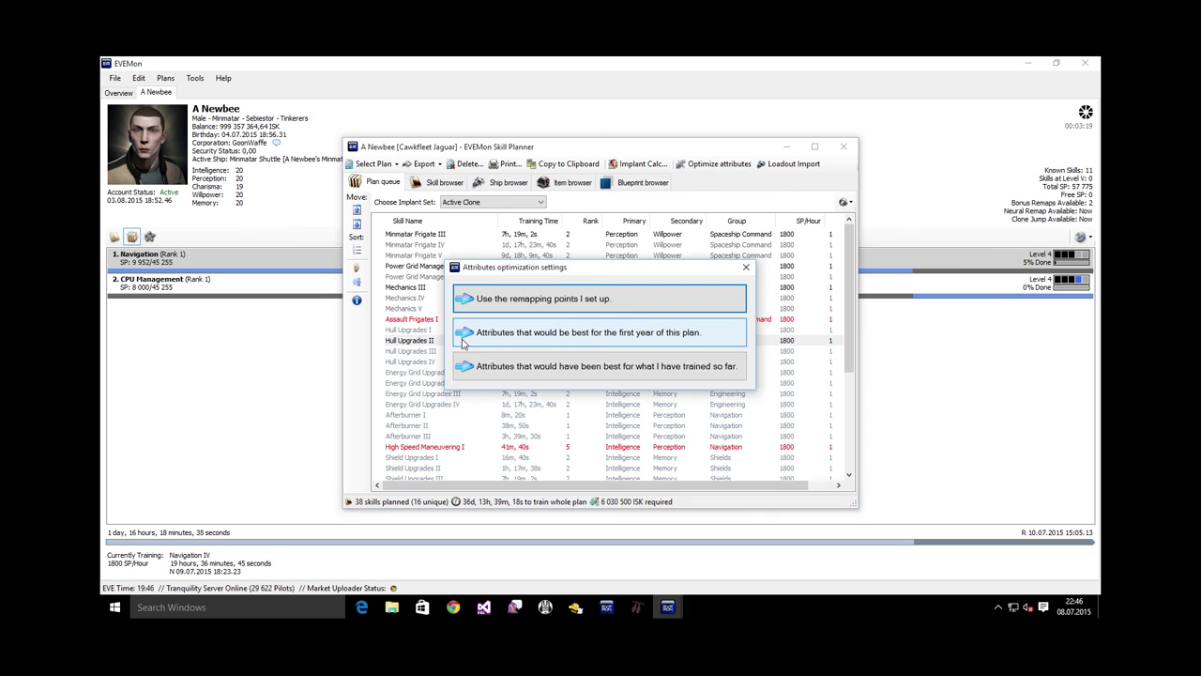
left_click(628, 343)
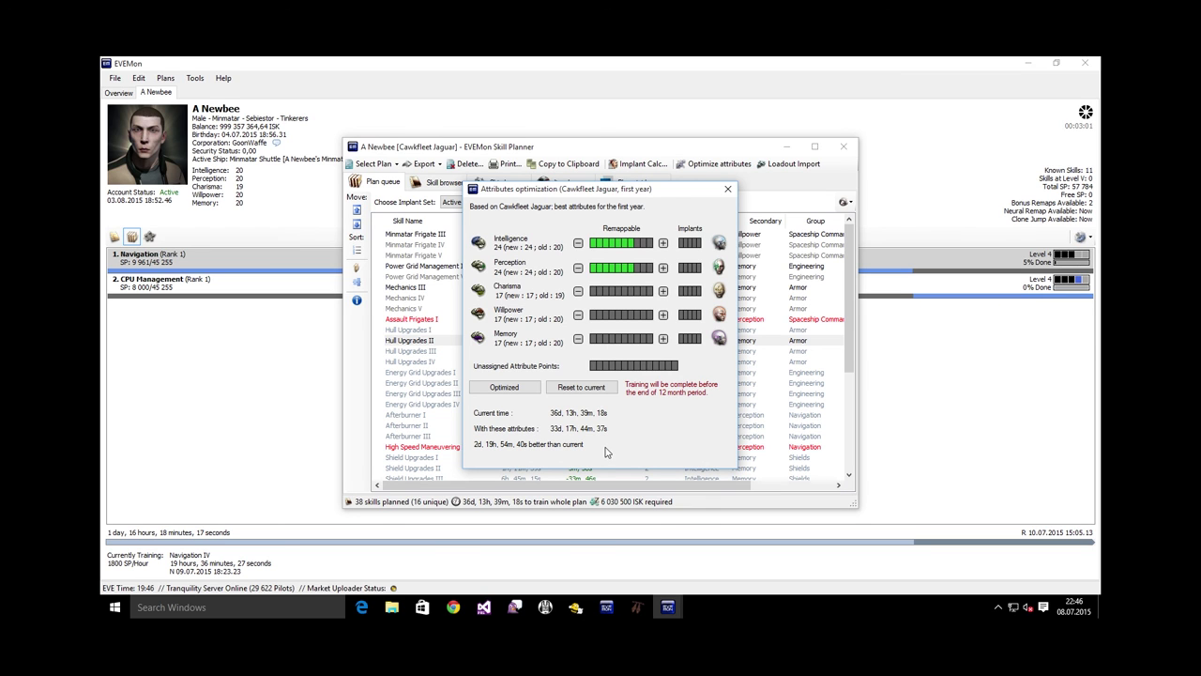
left_click_drag(625, 196, 939, 208)
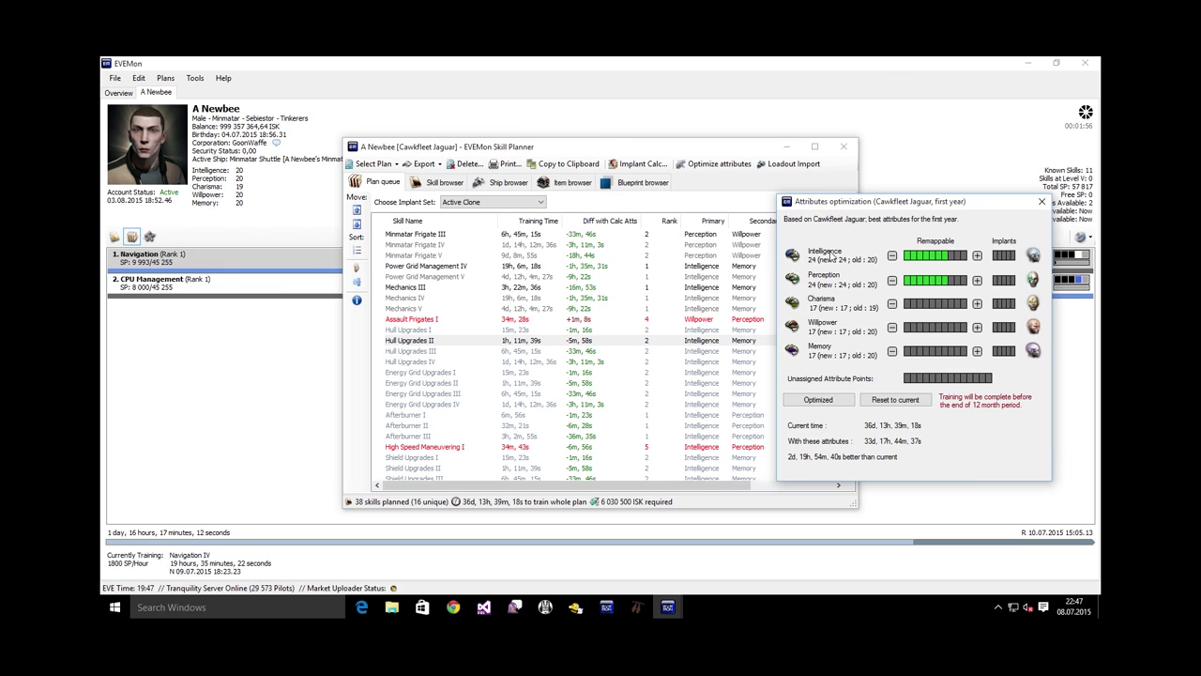
left_click_drag(846, 206, 811, 211)
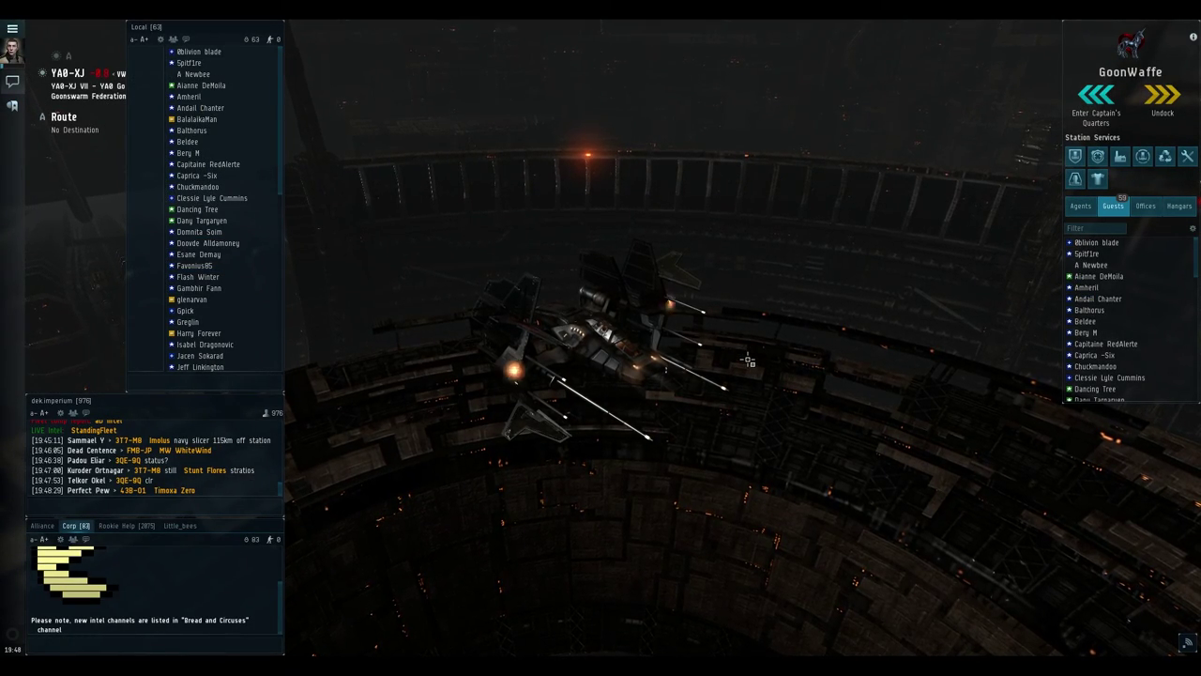
Bring up the character sheet's attributes and start a neural remap
key("alt+a")
left_click_drag(203, 46, 624, 169)
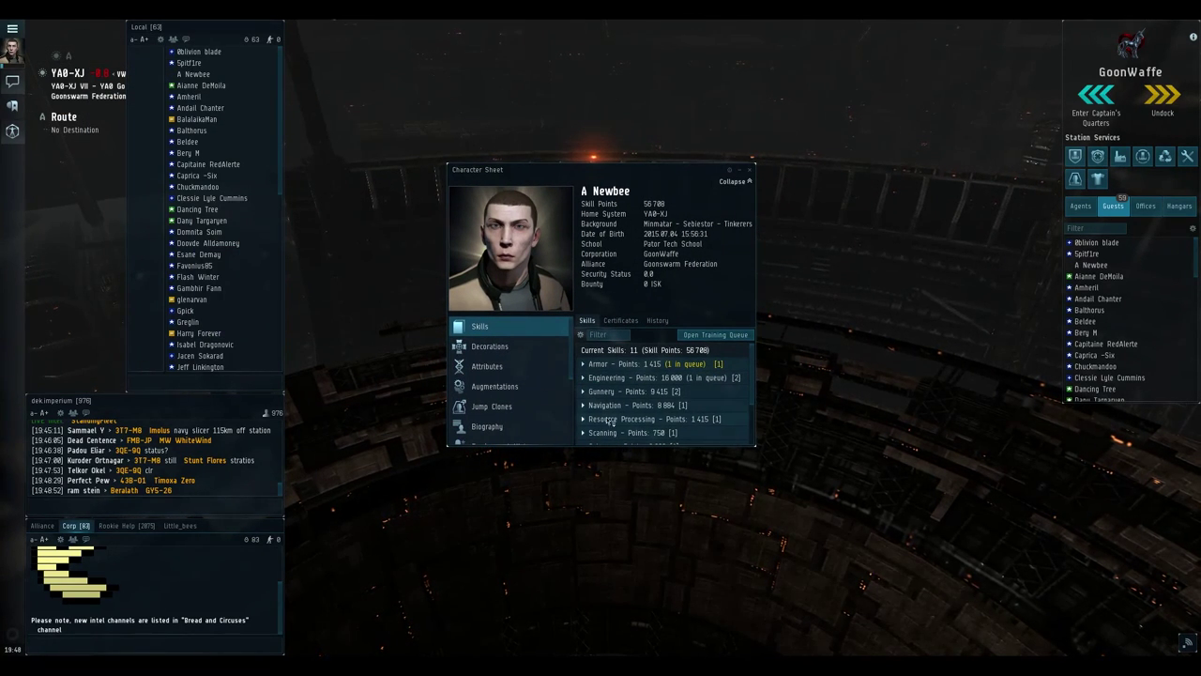
left_click(488, 367)
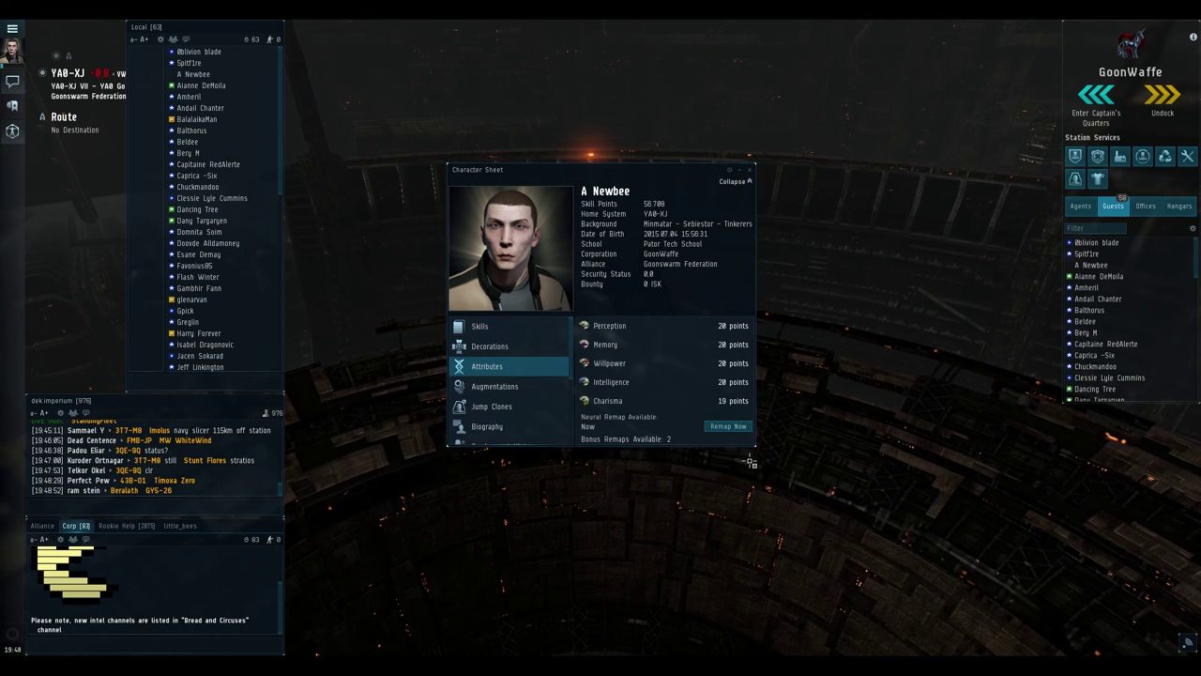
left_click(721, 426)
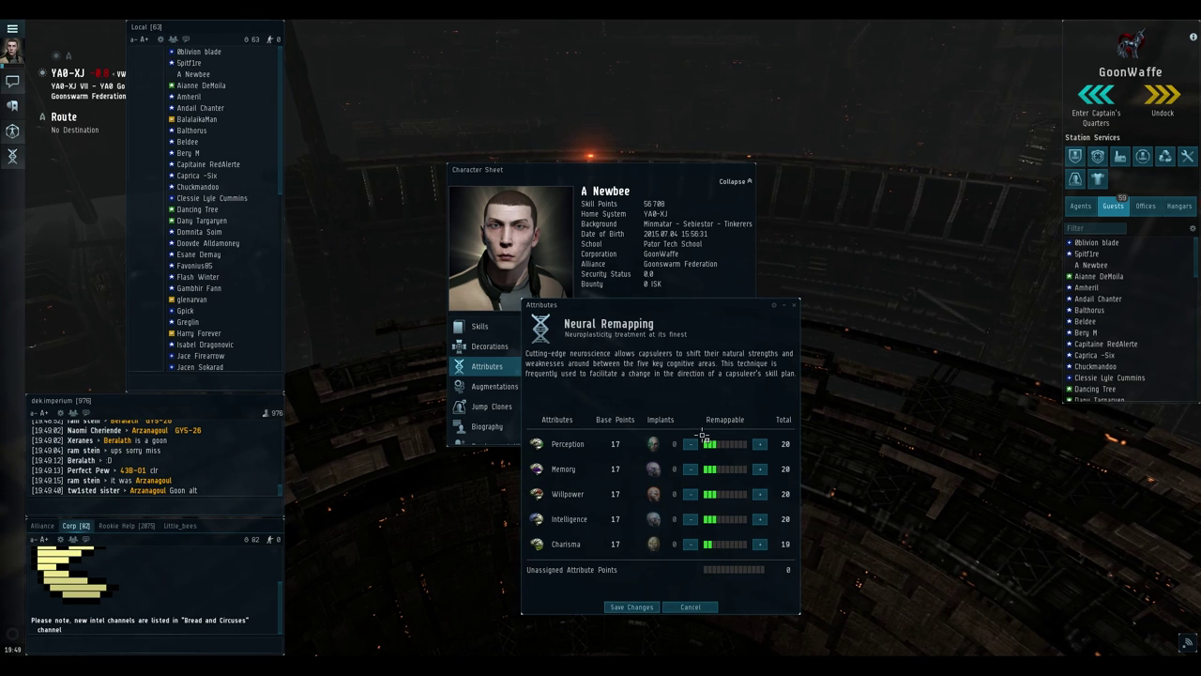
Lower Memory, Willpower and Charisma to 17 and raise Perception and Intelligence to 24
left_click(691, 469)
left_click(690, 470)
left_click(691, 469)
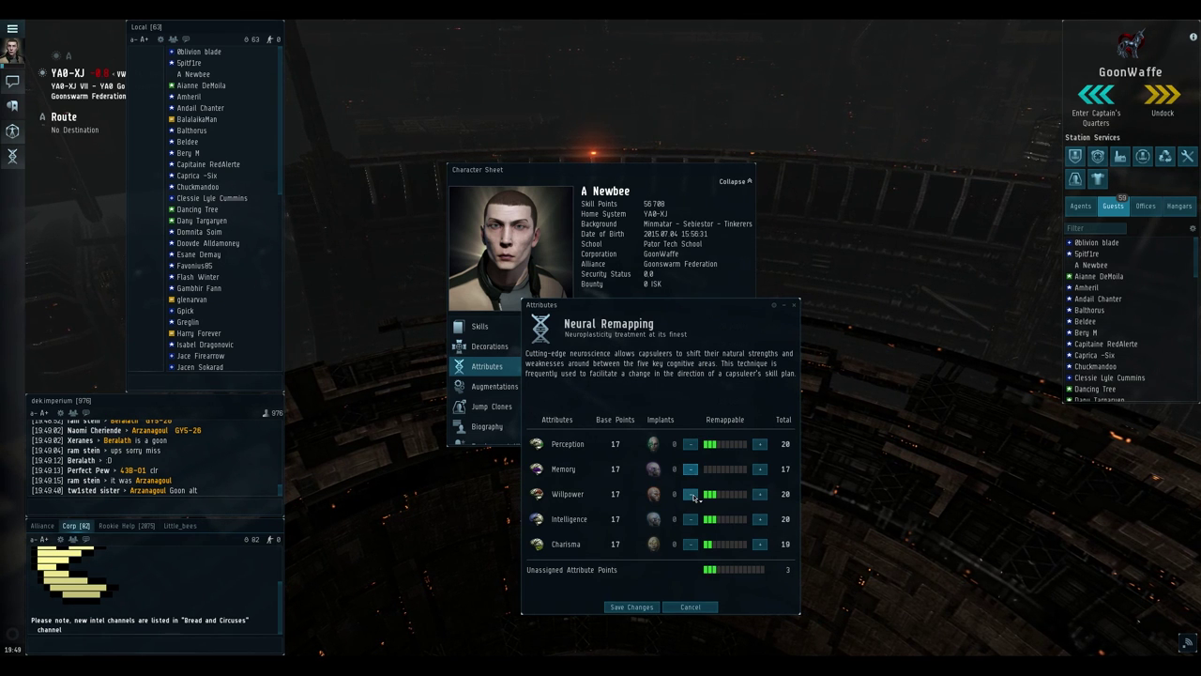
left_click(690, 494)
left_click(690, 494)
left_click(691, 494)
left_click(691, 544)
left_click(690, 544)
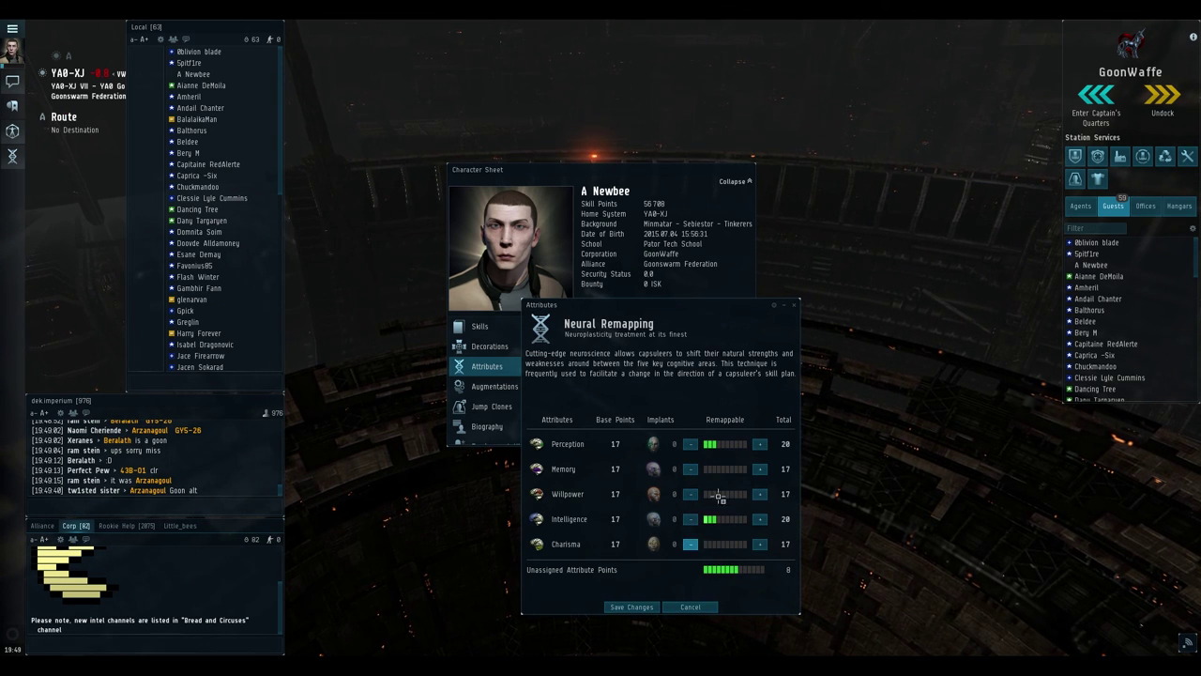
left_click(760, 444)
left_click(760, 444)
left_click(760, 519)
left_click(761, 519)
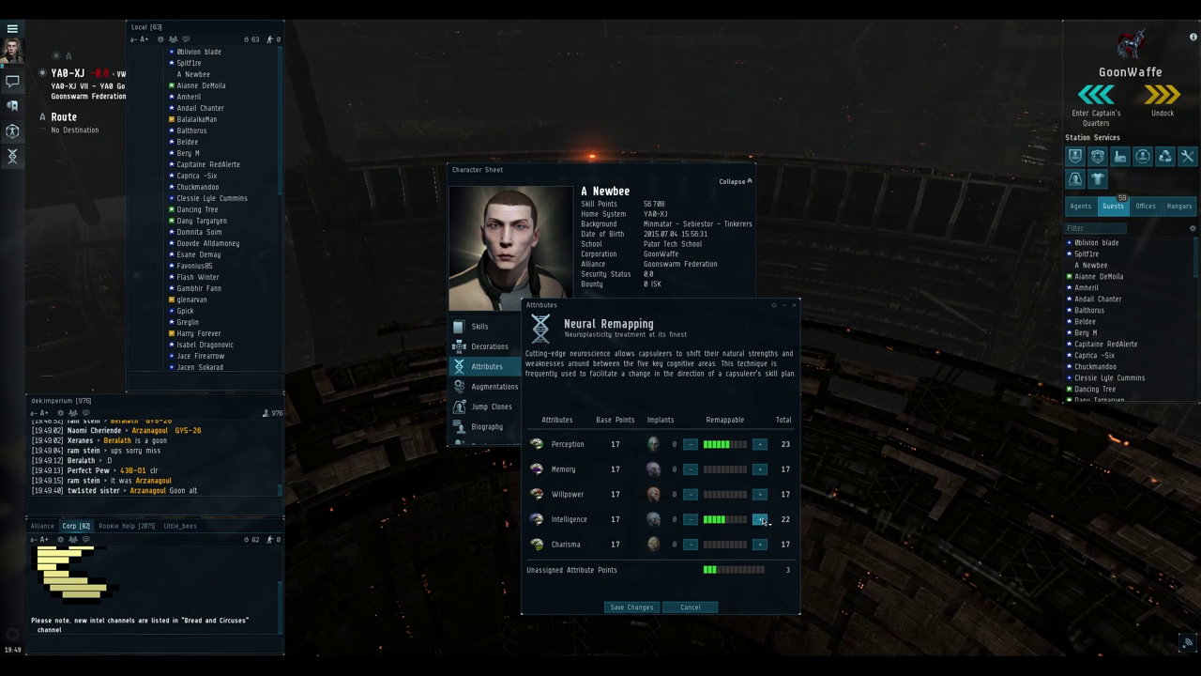
left_click(760, 519)
left_click(761, 444)
left_click(761, 444)
left_click(760, 518)
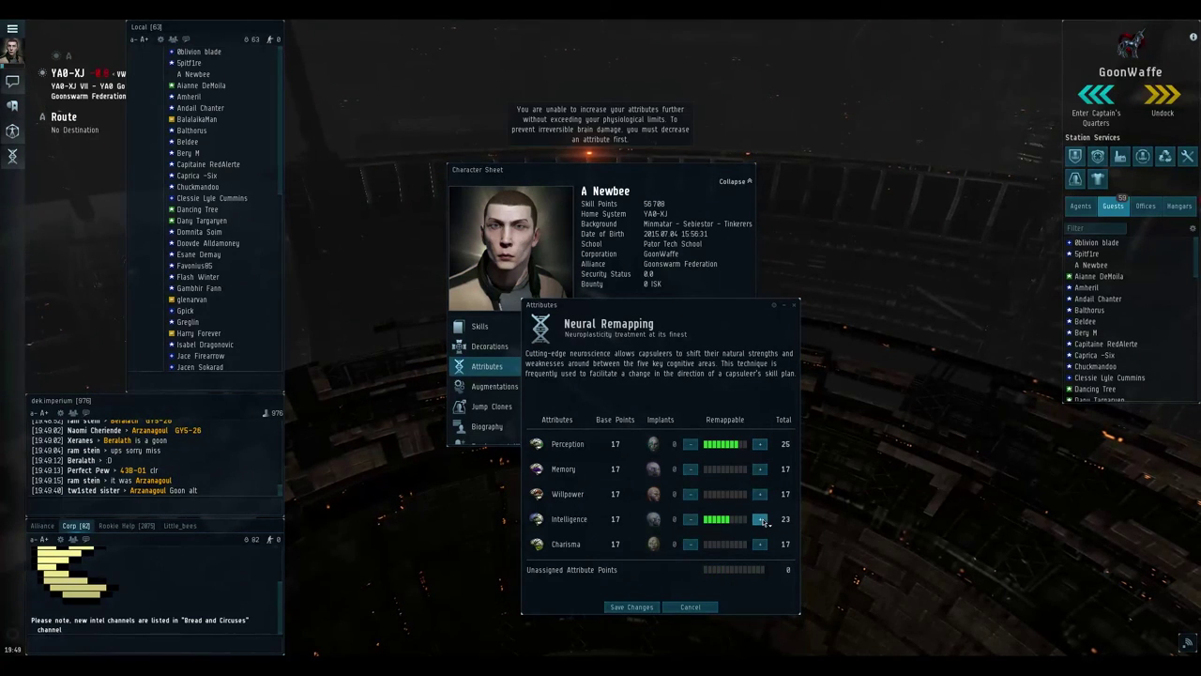
left_click(760, 519)
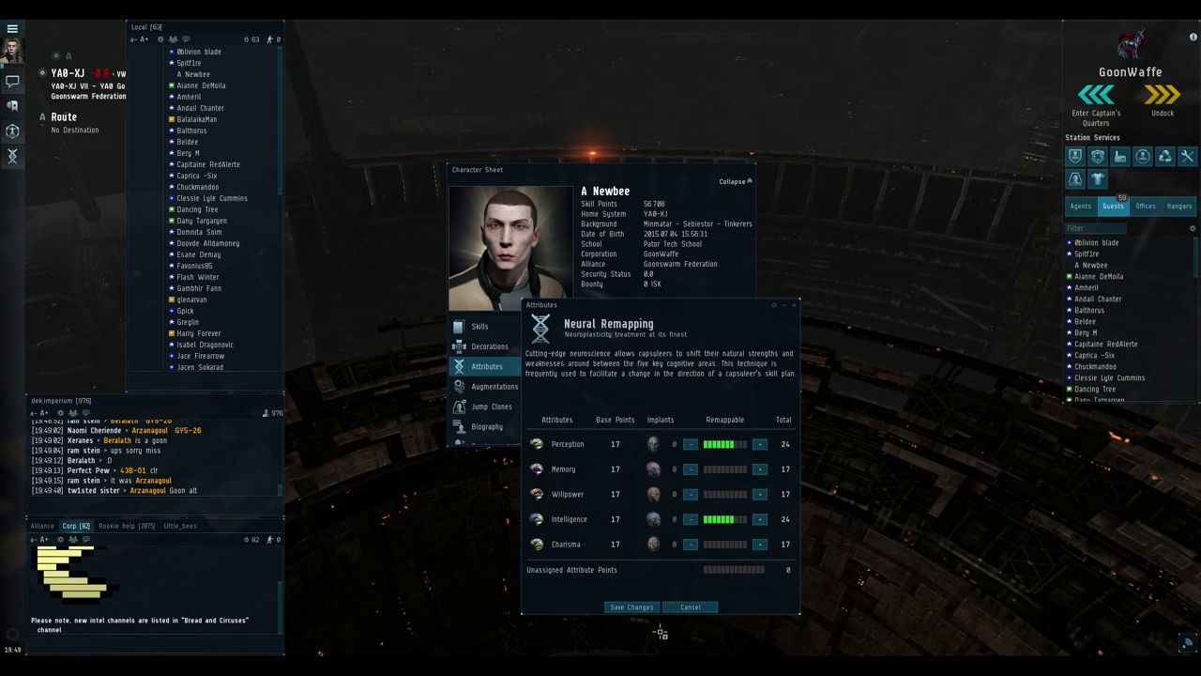
Save and confirm the new attribute remap, then close the character sheet
left_click(620, 607)
left_click(589, 394)
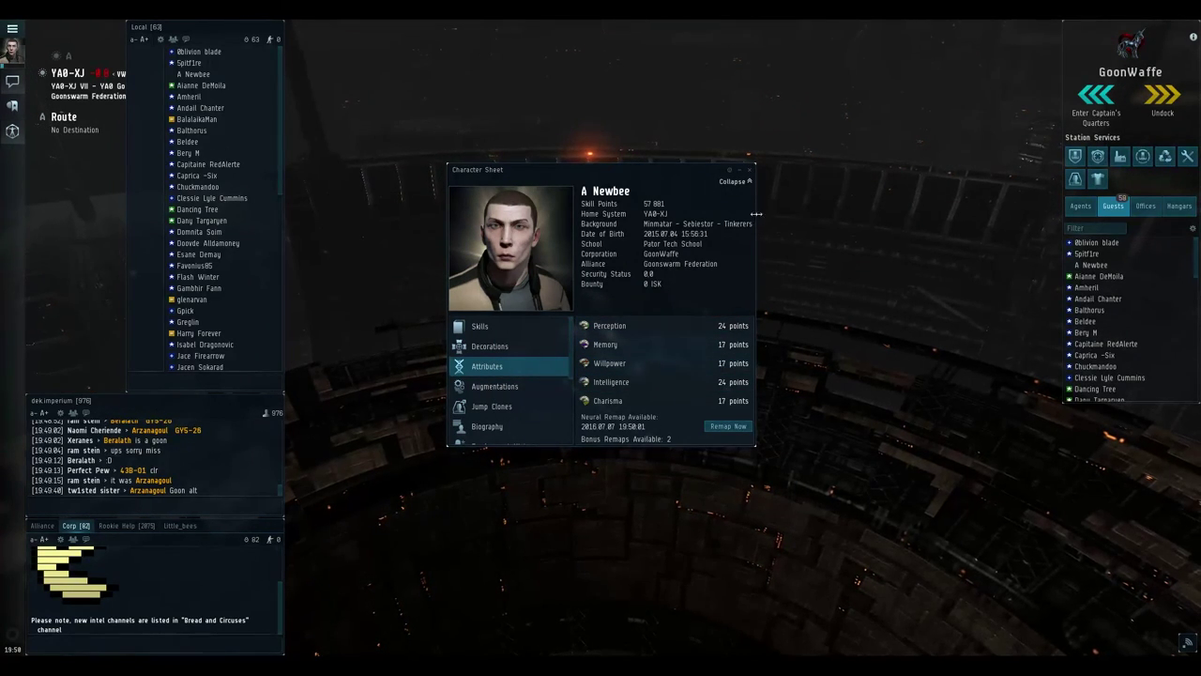
left_click(749, 171)
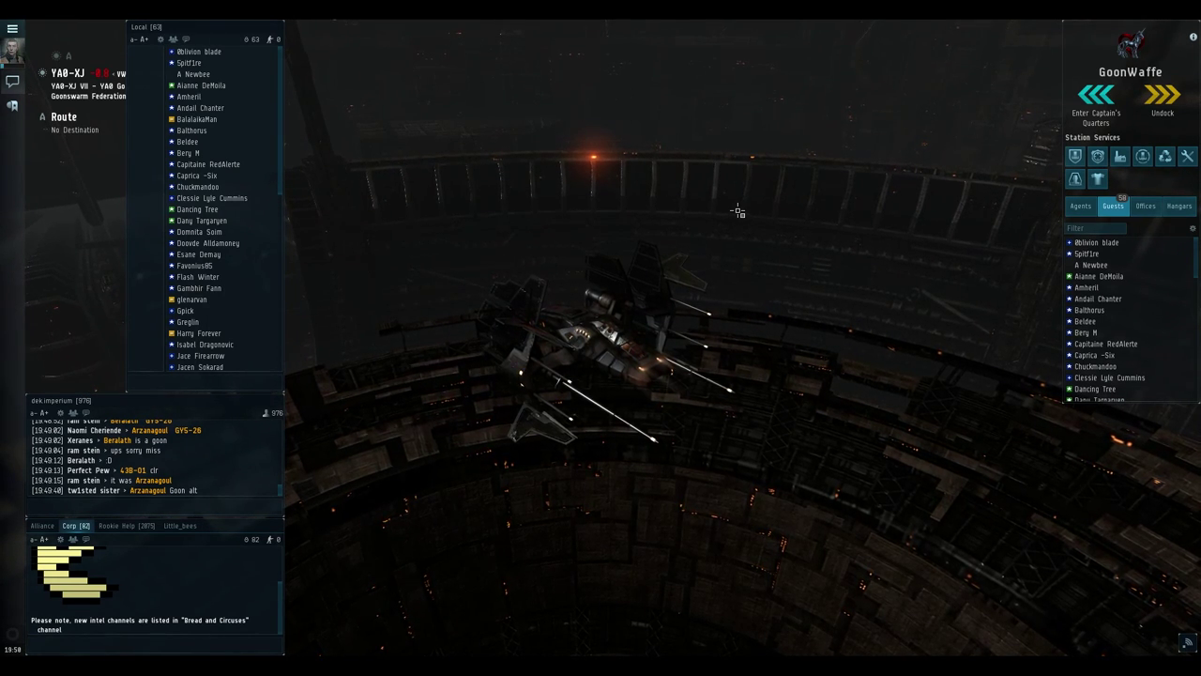
Search the regional market for 'basic', replacing the previous search term
key("alt+r")
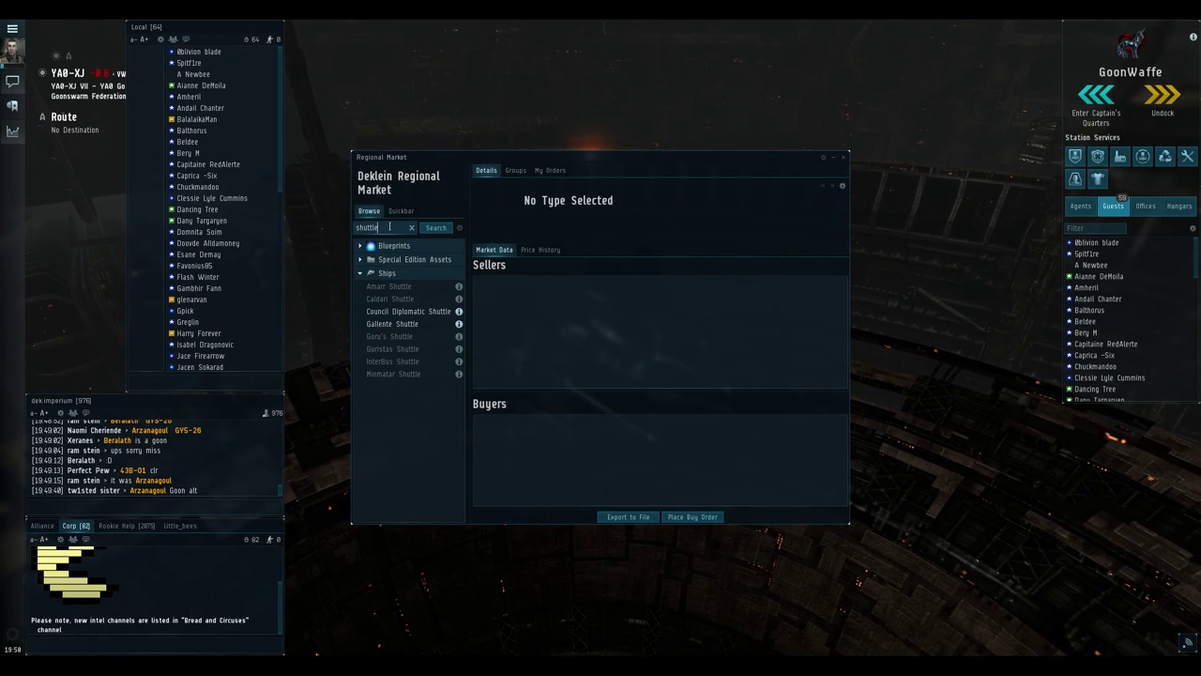
left_click_drag(378, 228, 319, 231)
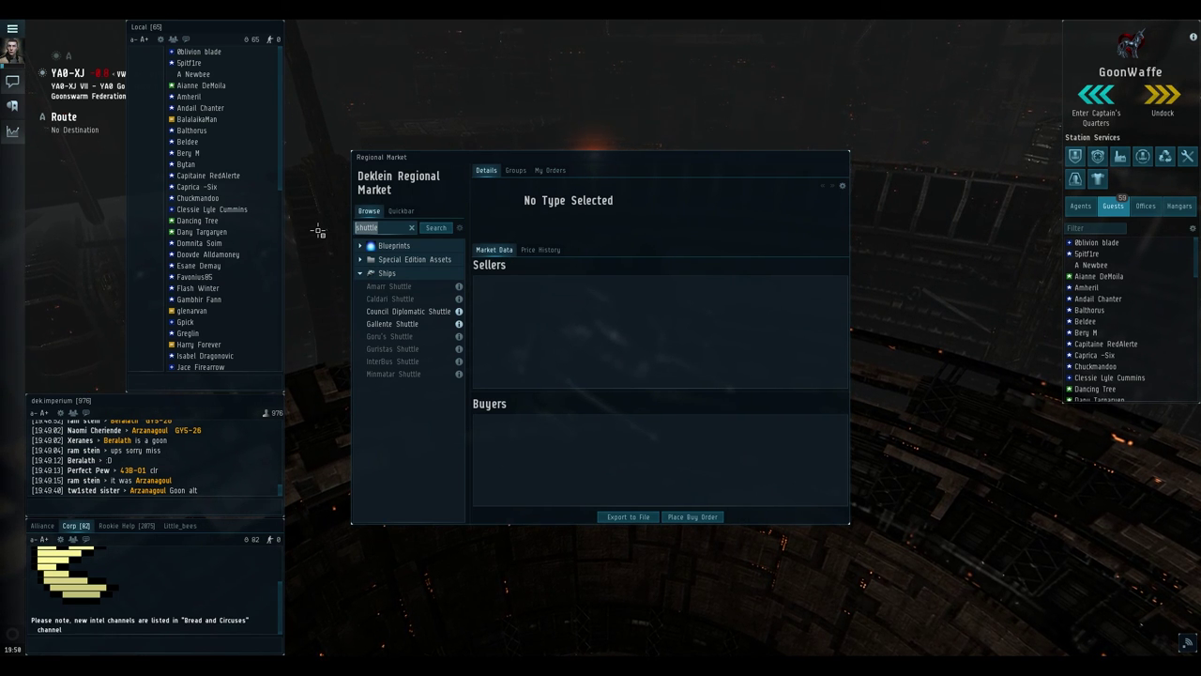
key("BackSpace")
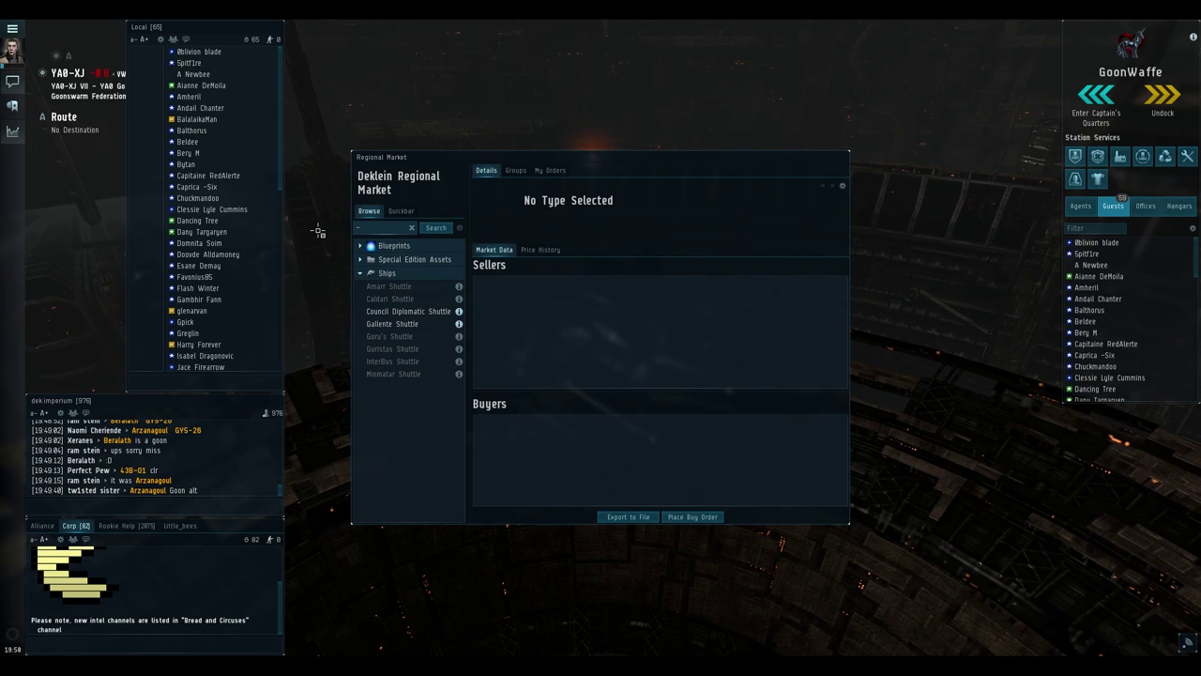
type("basic")
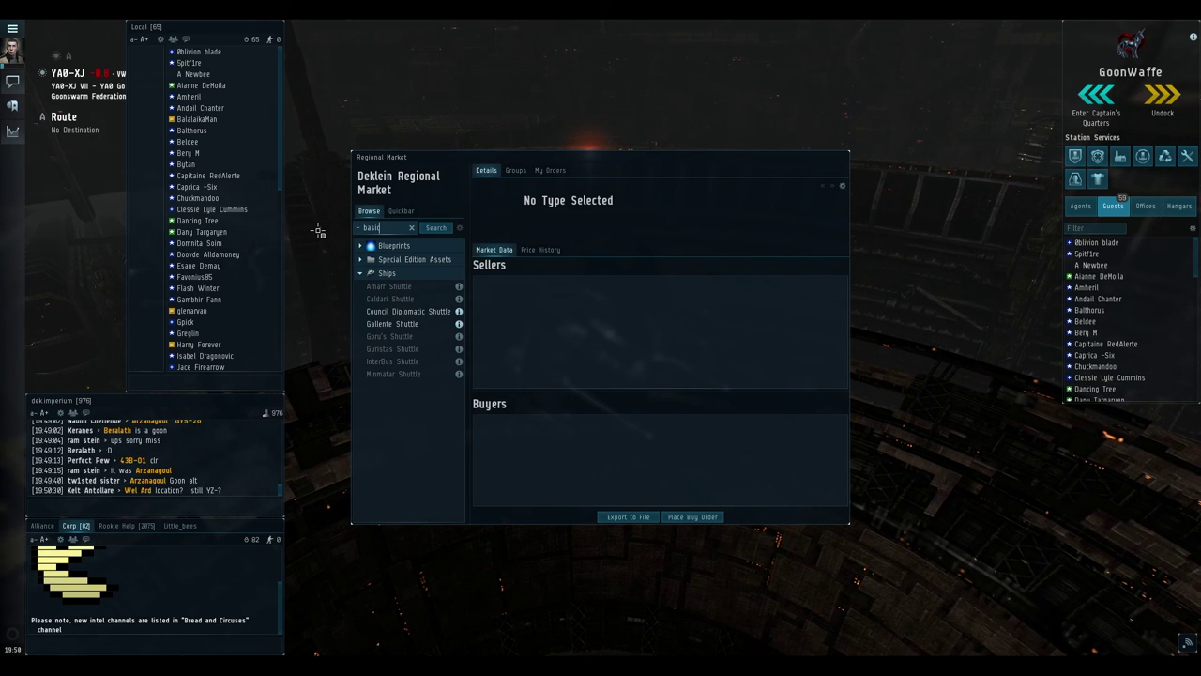
key("Return")
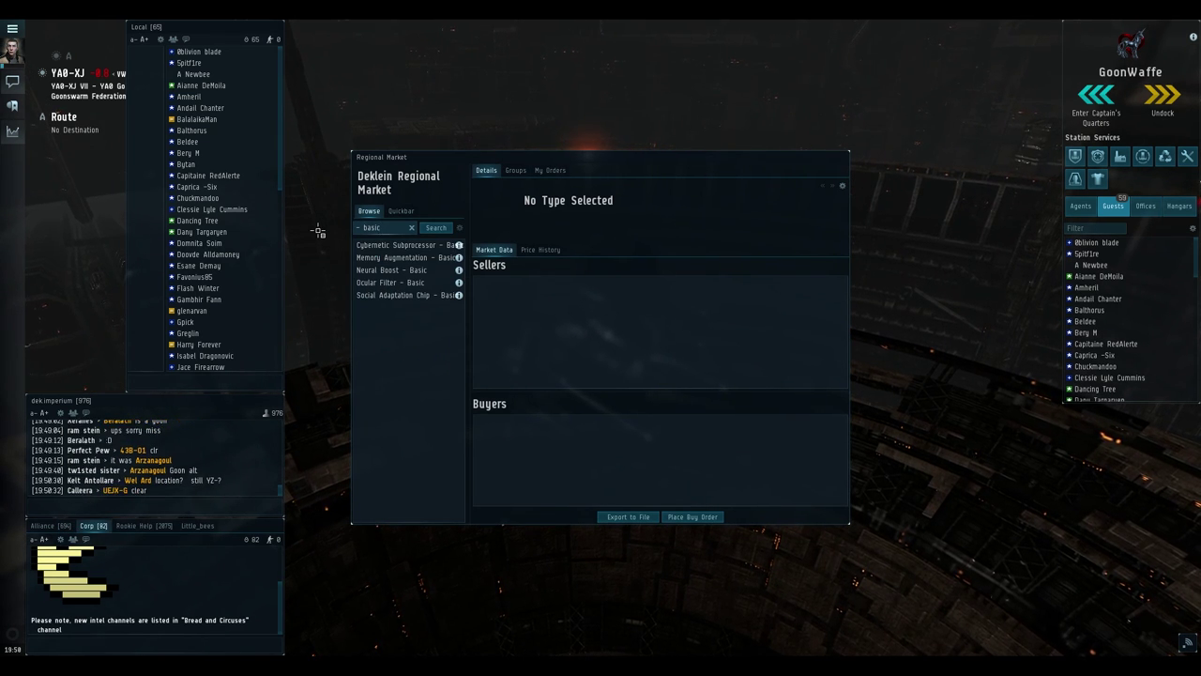
Review sell orders for each Basic implant, ending on Cybernetic Subprocessor – Basic
left_click(380, 248)
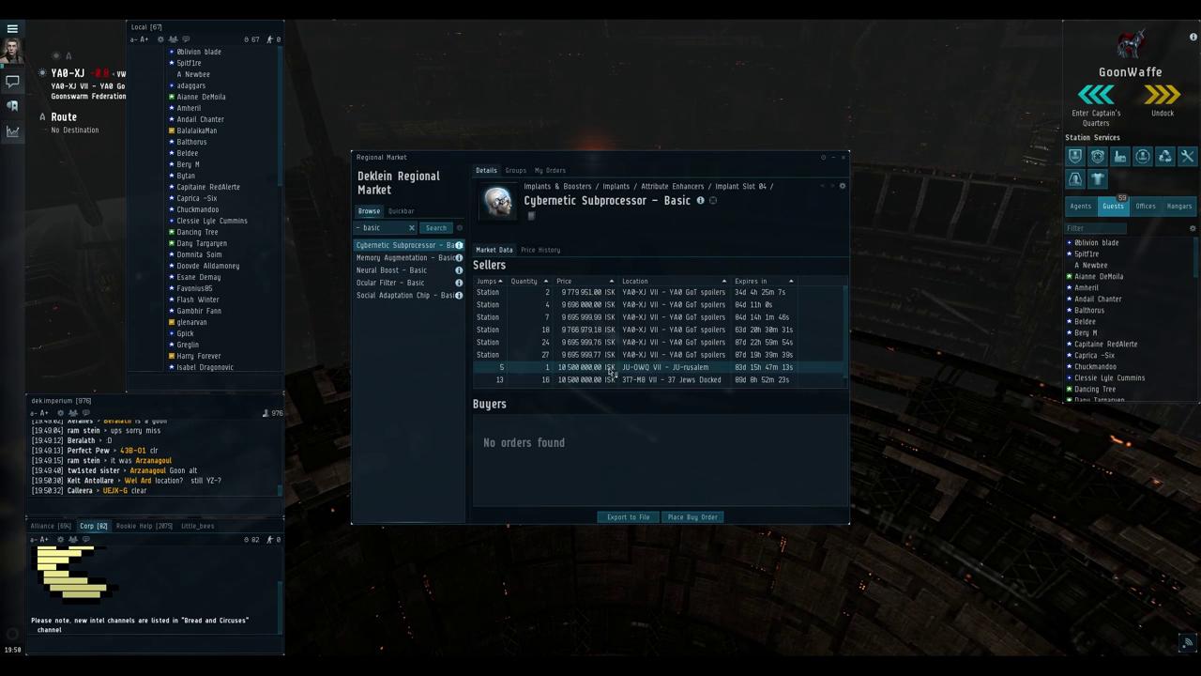
left_click(409, 258)
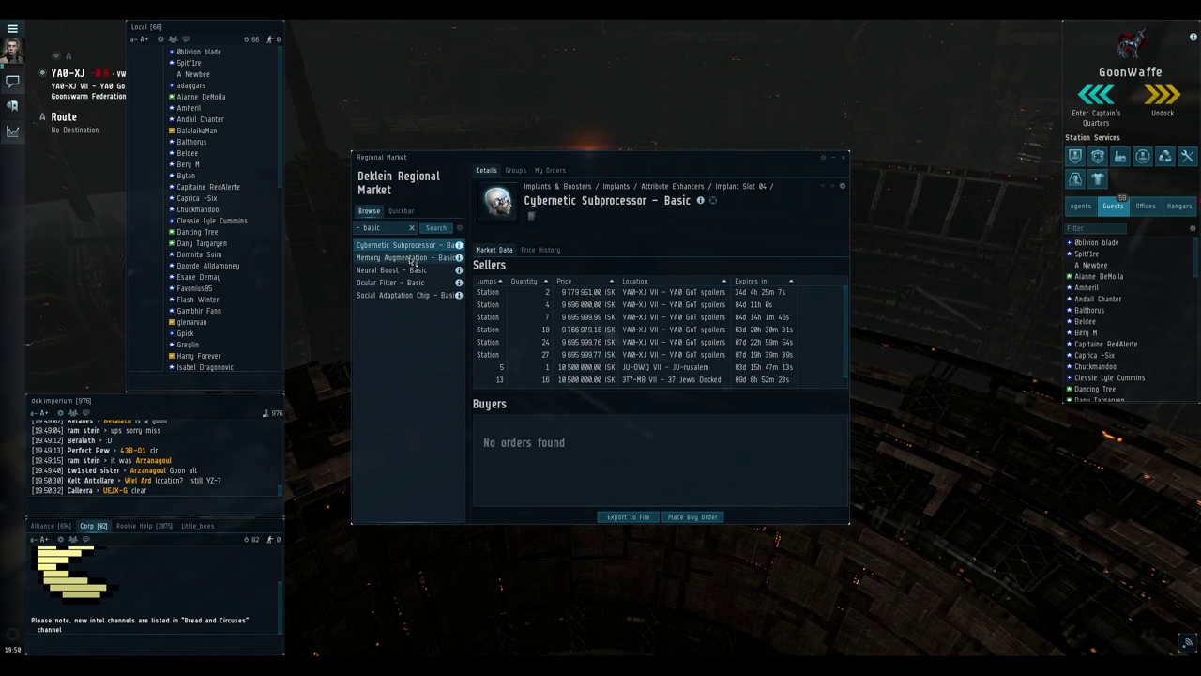
left_click(408, 270)
left_click(399, 283)
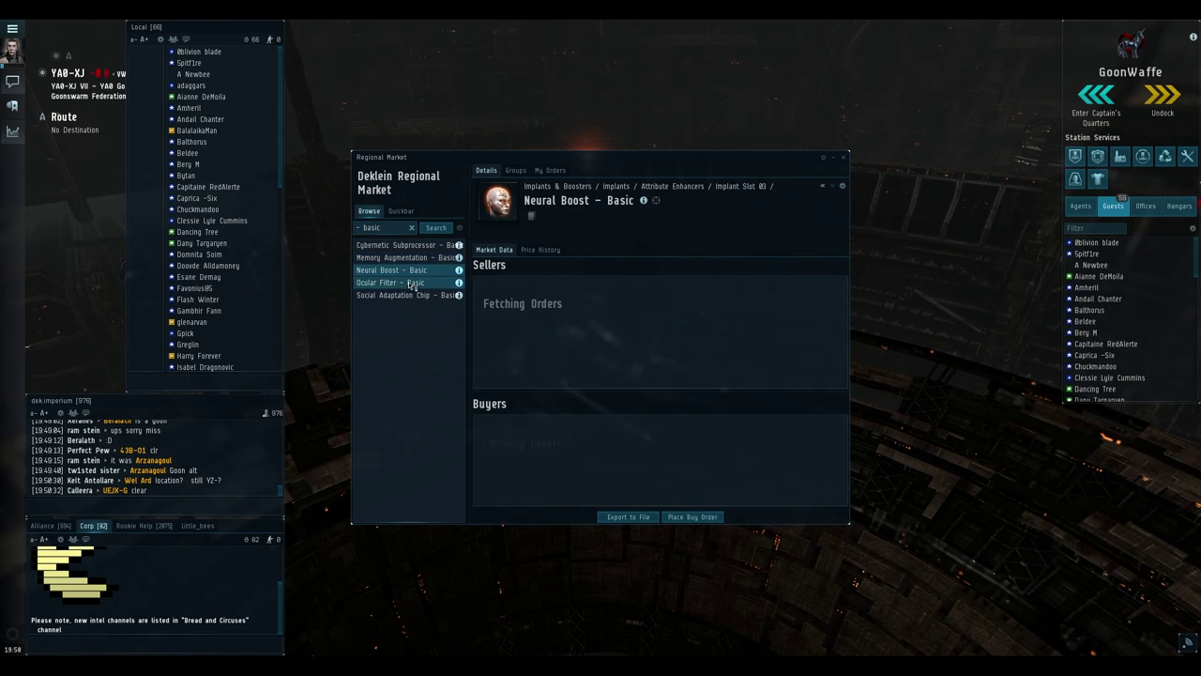
left_click(394, 297)
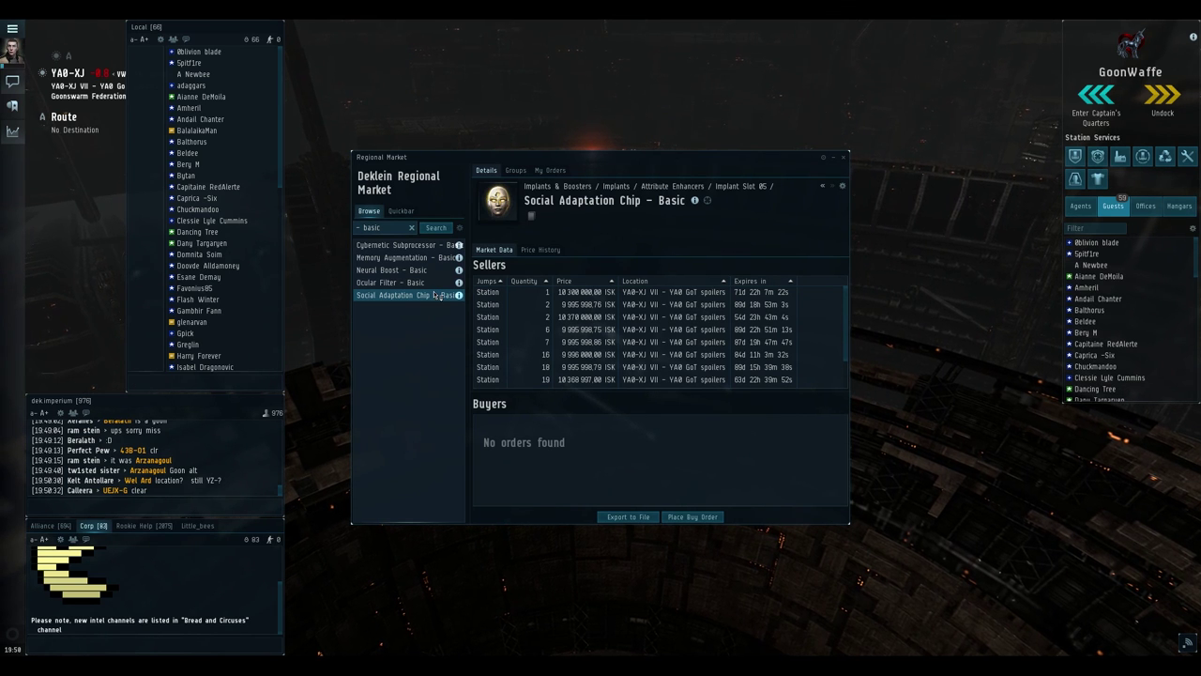
left_click(403, 245)
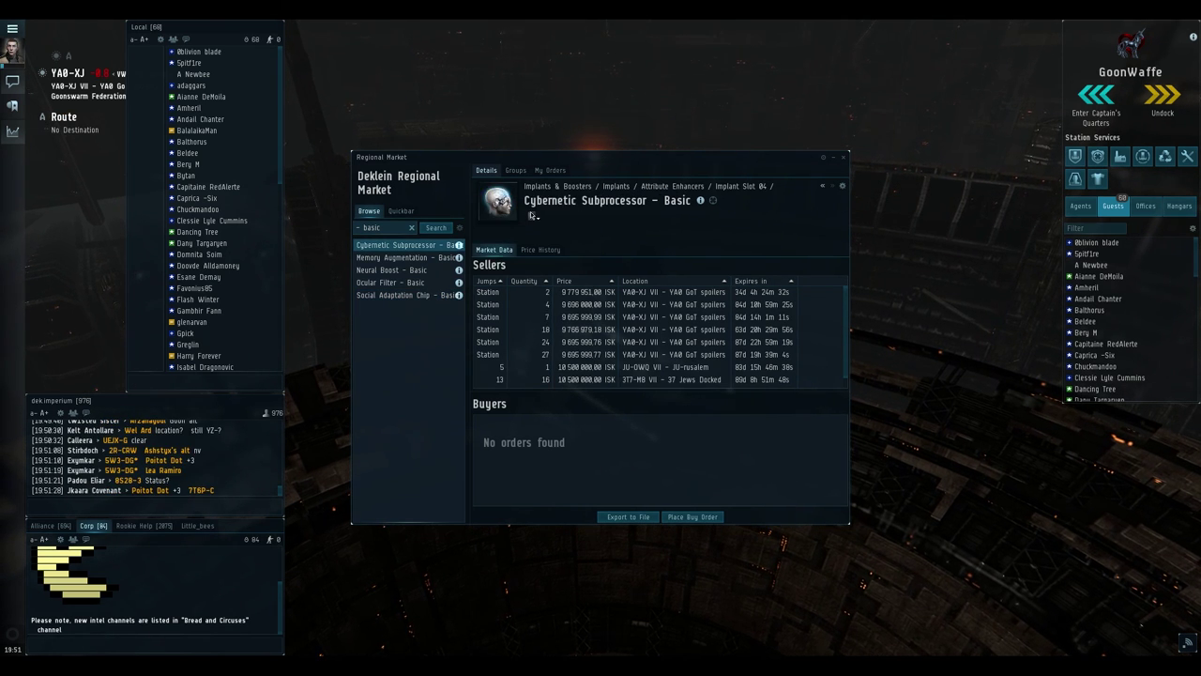
mouse_move(533, 217)
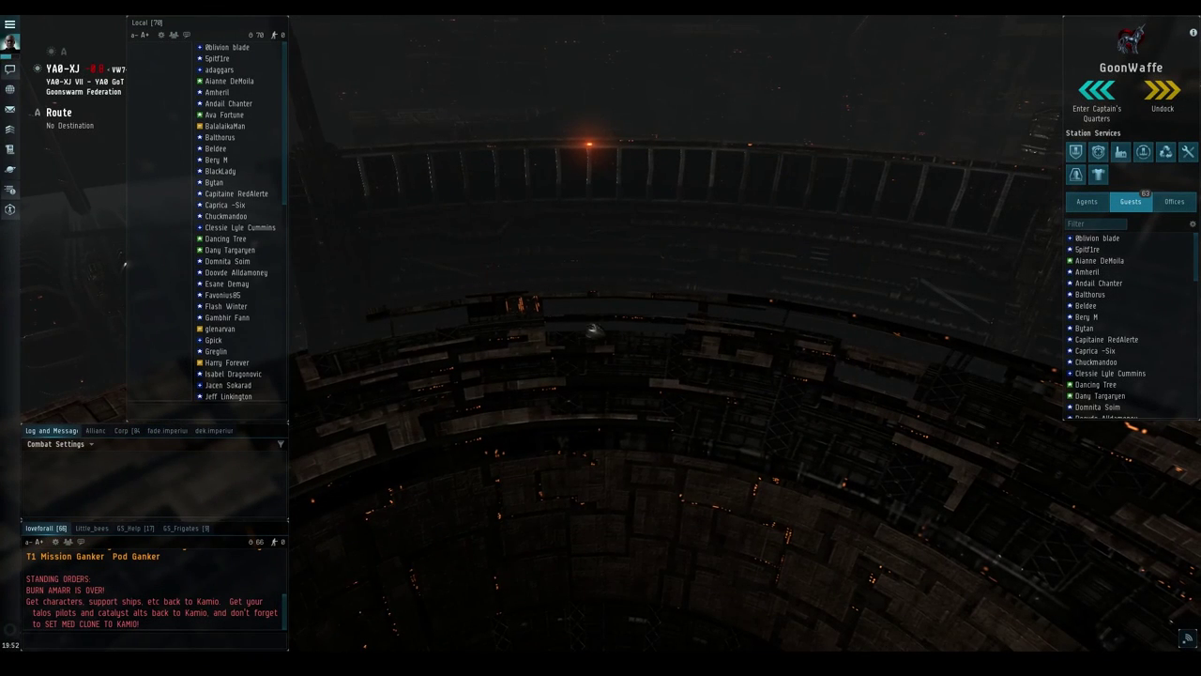
Check the second character's Augmentations for plugged-in implants, then bring up the inventory
key("alt+a")
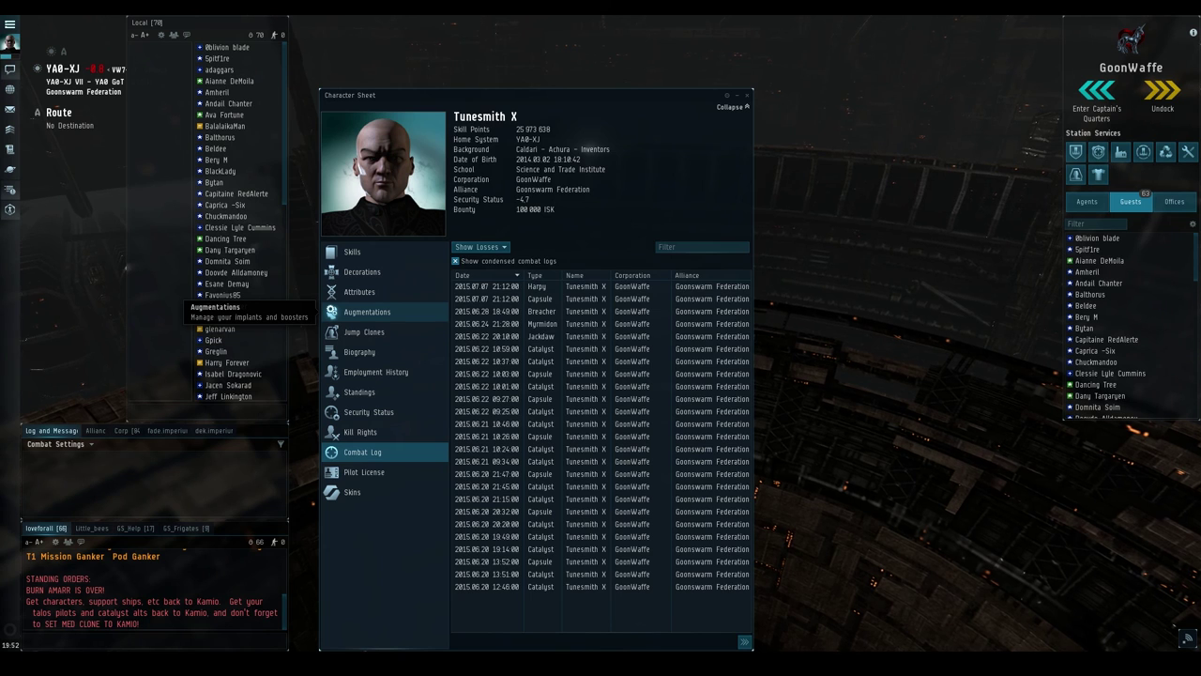
left_click(333, 312)
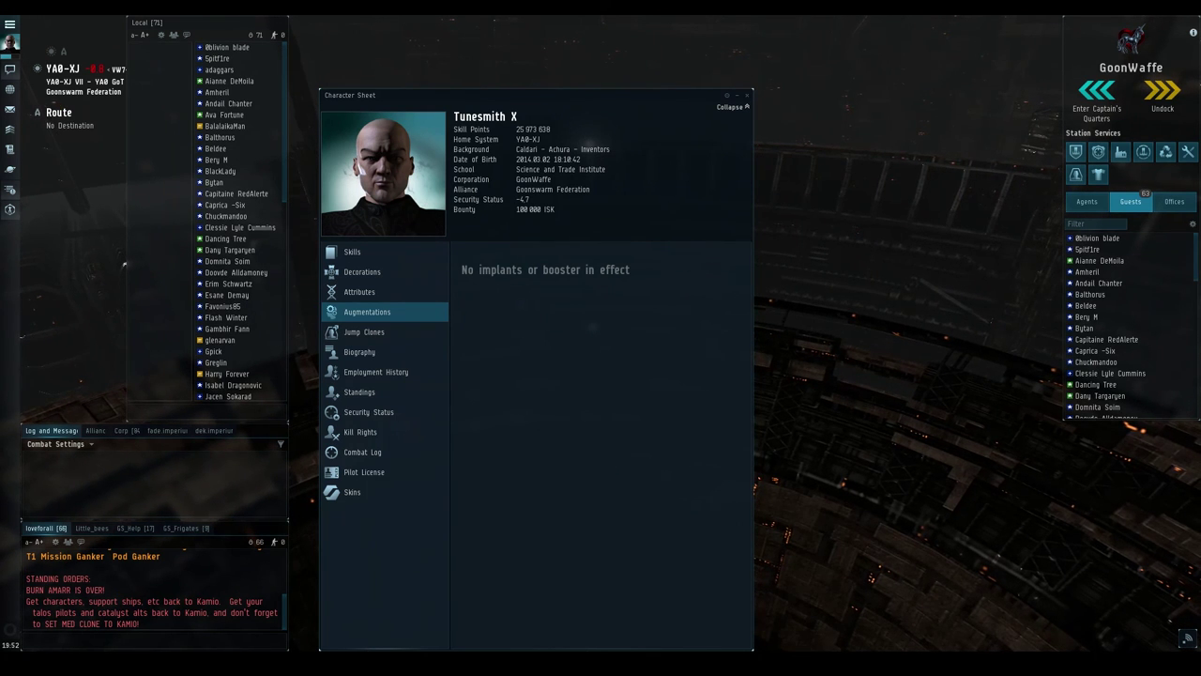
key("alt+t")
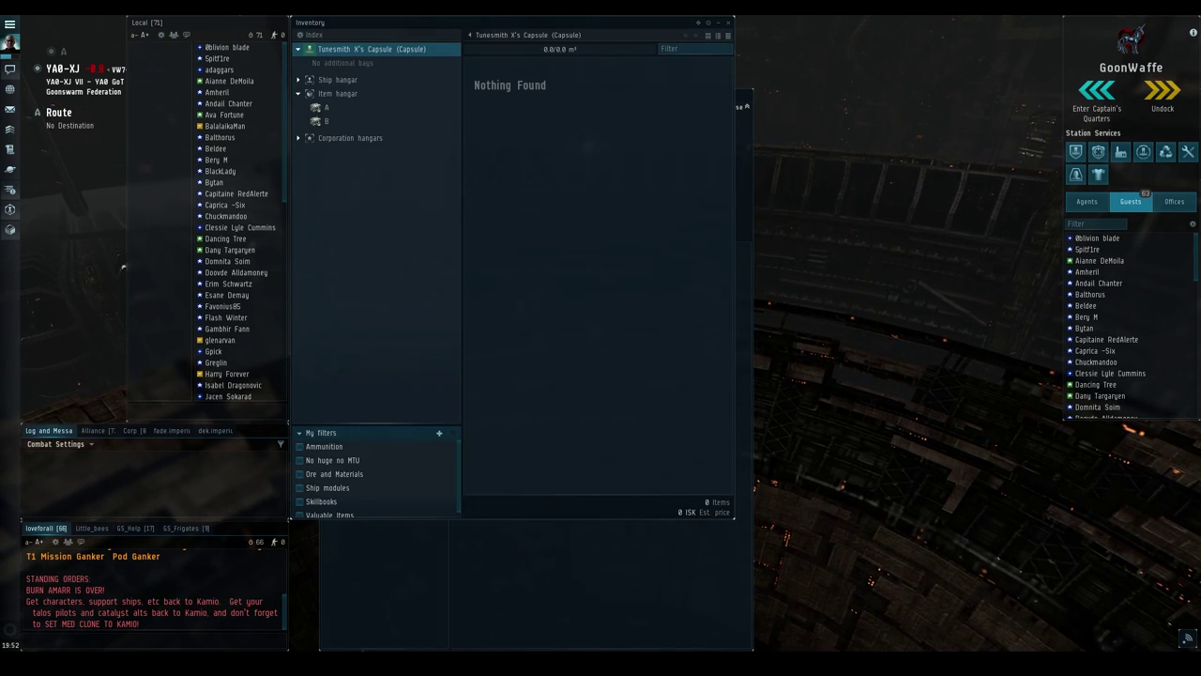
Filter the item hangar by '- b' and plug in all four Basic implants
left_click(338, 93)
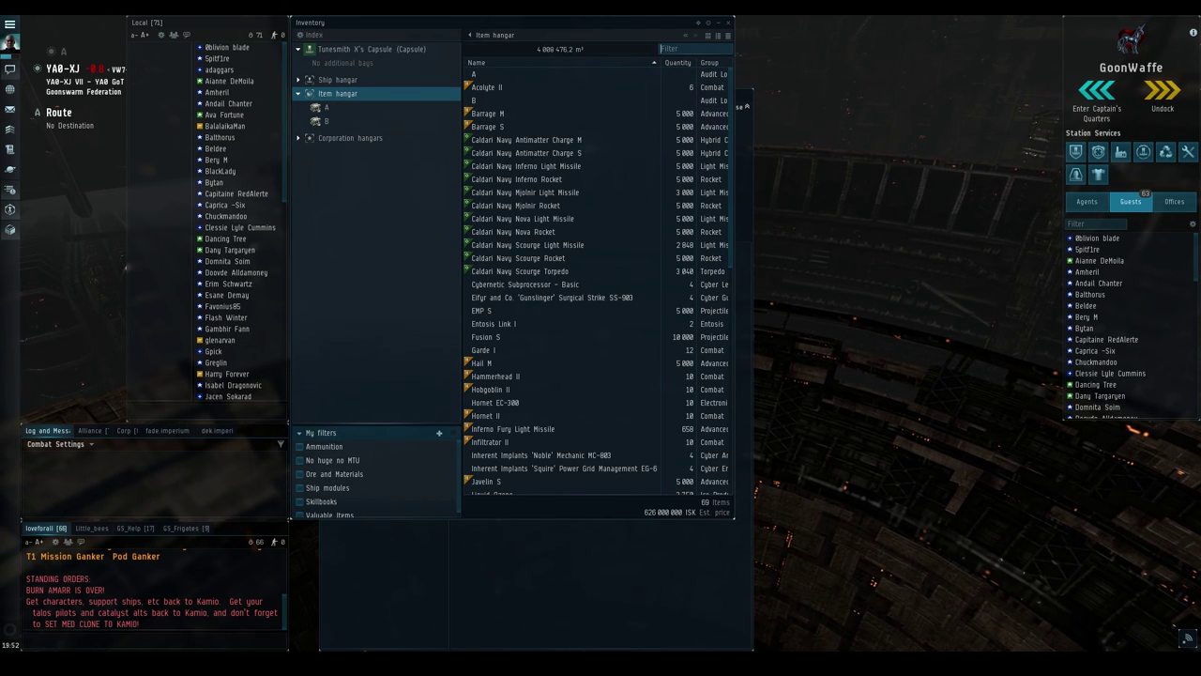
left_click(695, 48)
type("- basic")
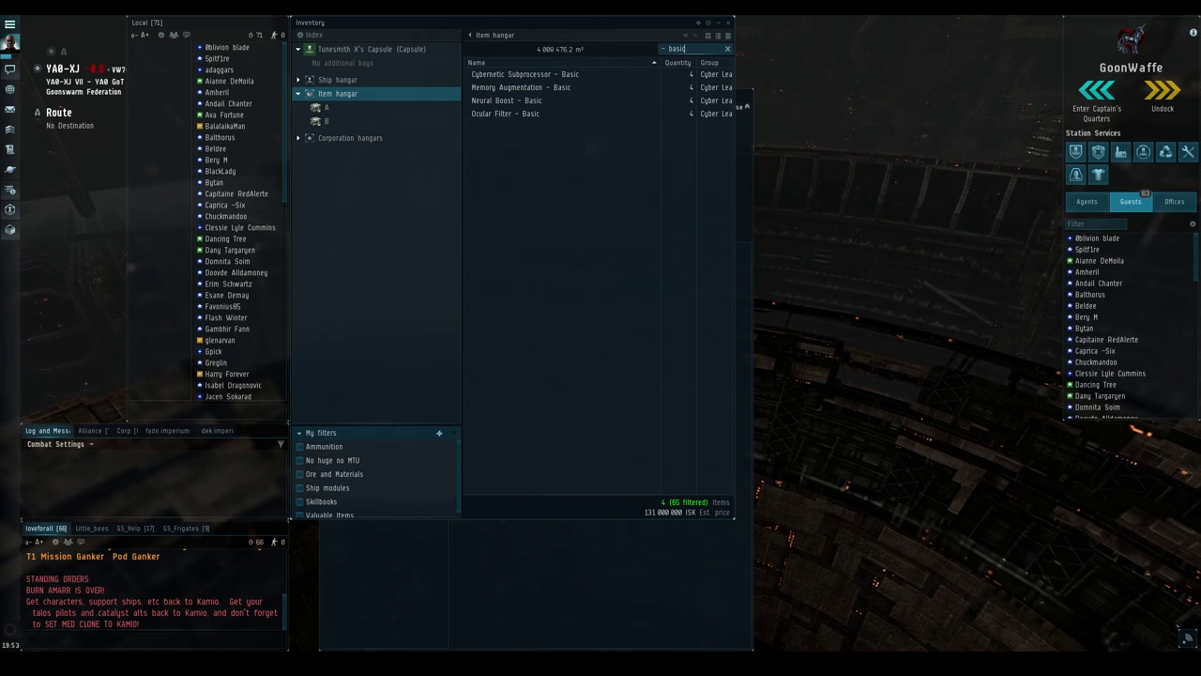
key("ctrl+a")
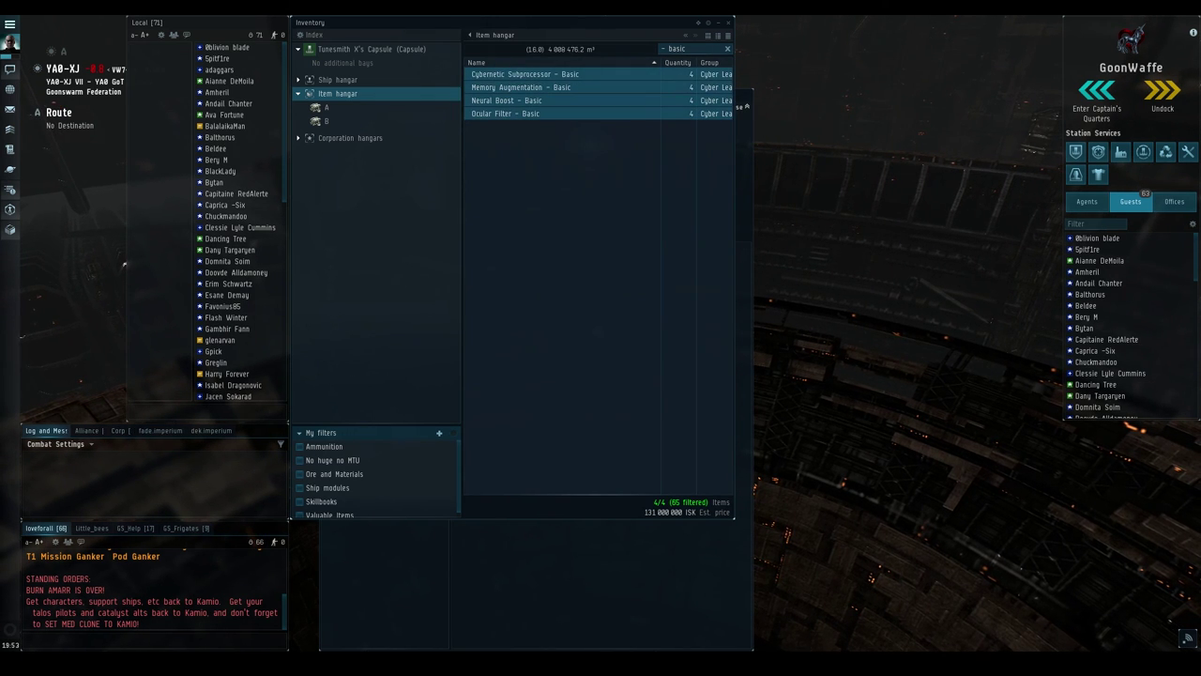
right_click(525, 85)
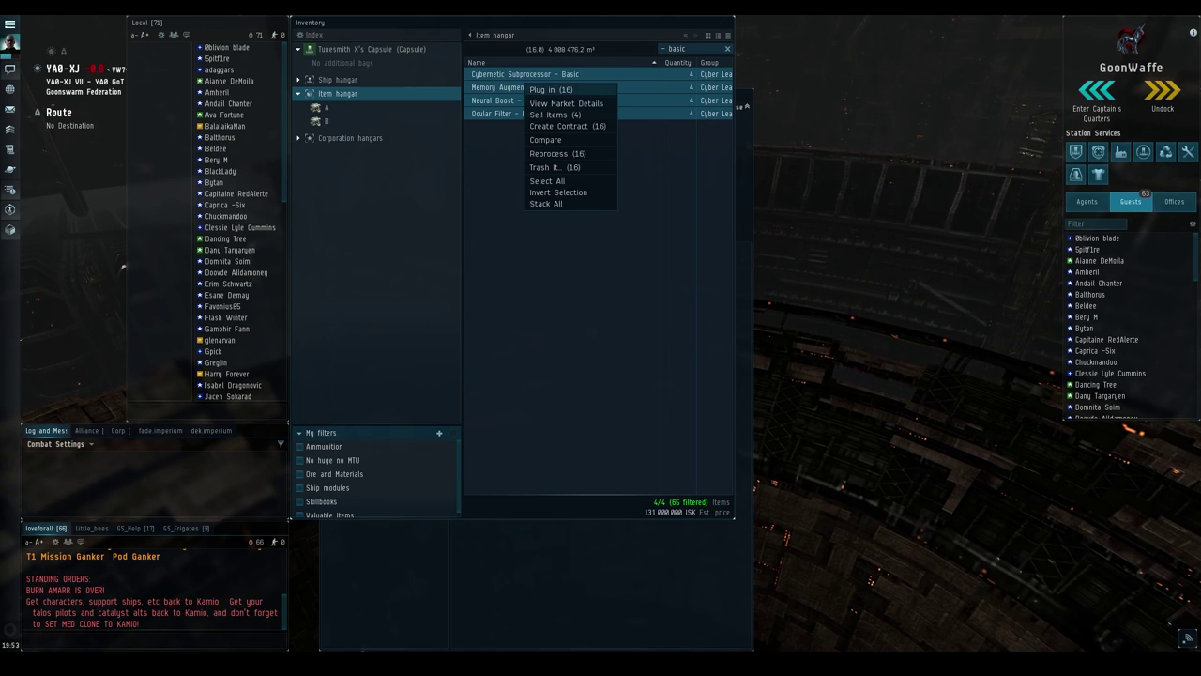
left_click(551, 89)
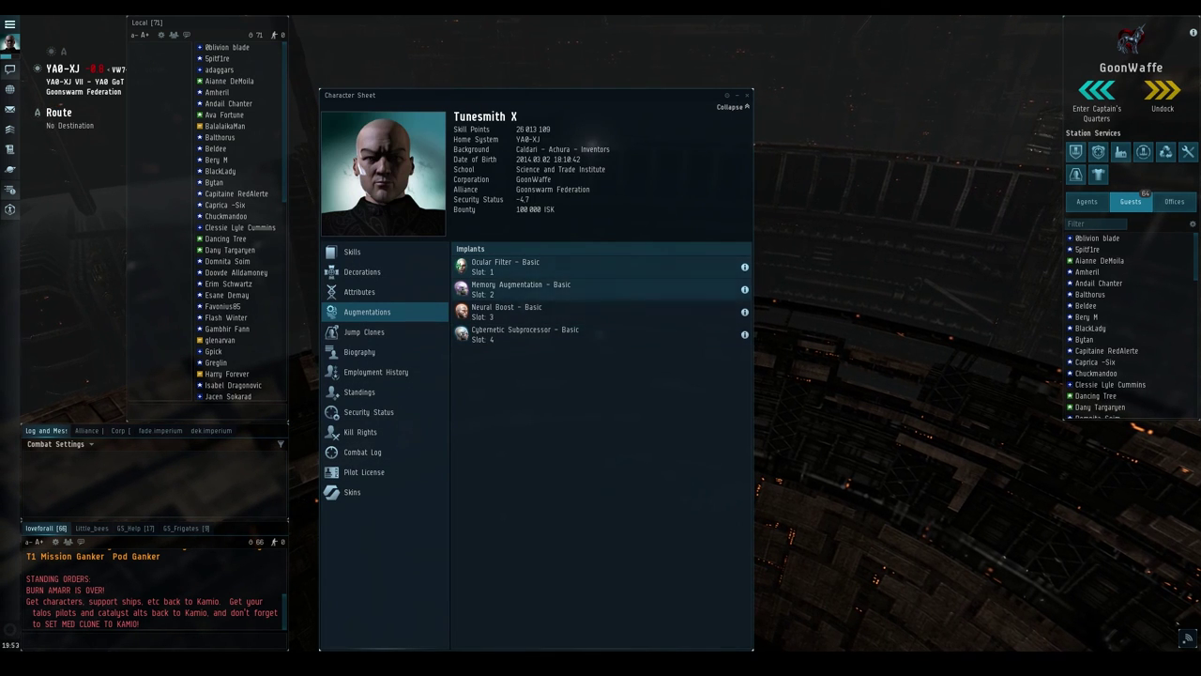